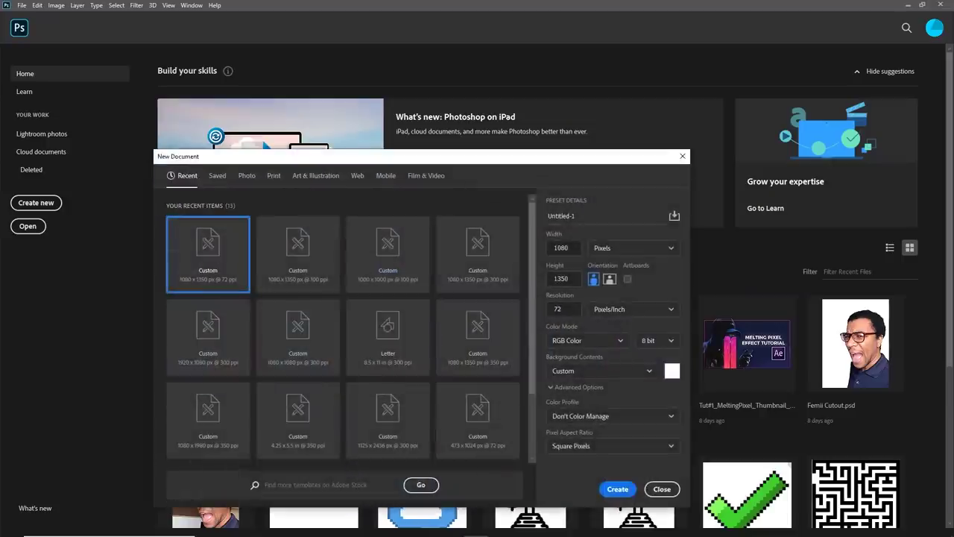
Create a new 1080 × 1350 pixel RGB document at 72 pixels per inch.
left_click_drag(581, 161, 576, 144)
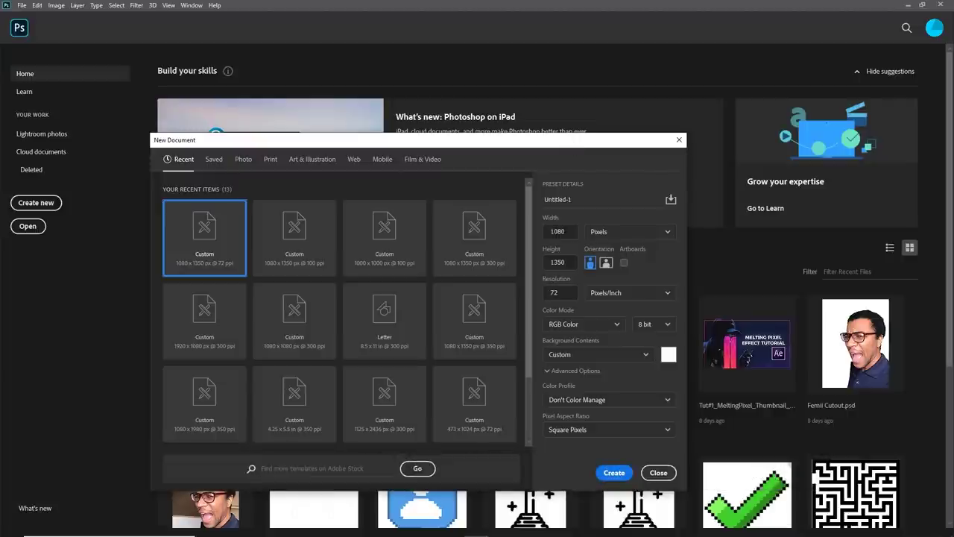
left_click(615, 475)
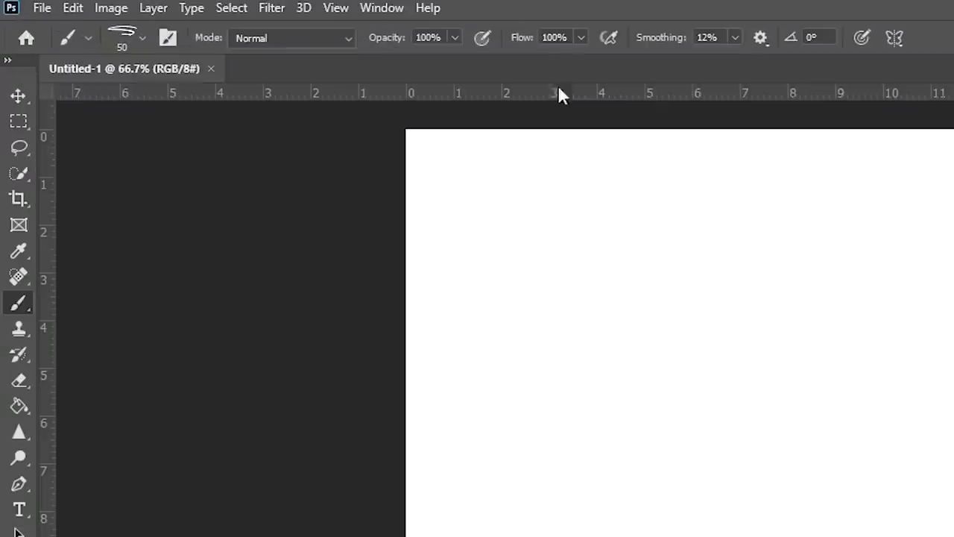
Show the Timeline panel and create a video timeline for the document.
left_click(192, 5)
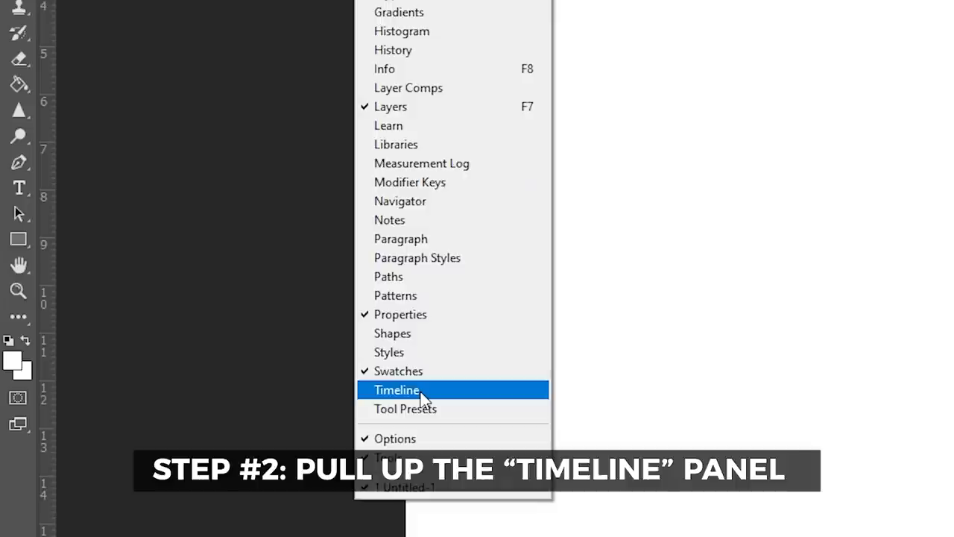
left_click(421, 449)
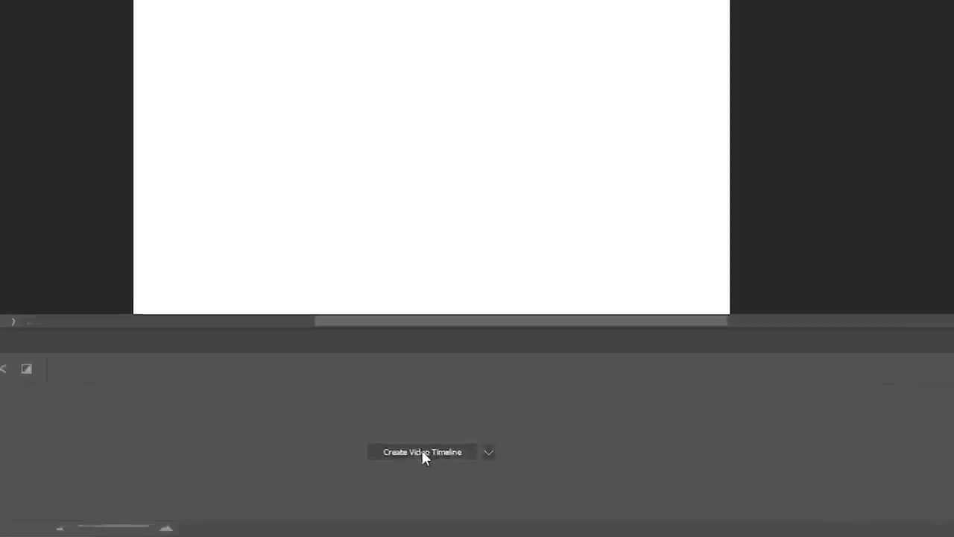
left_click(495, 437)
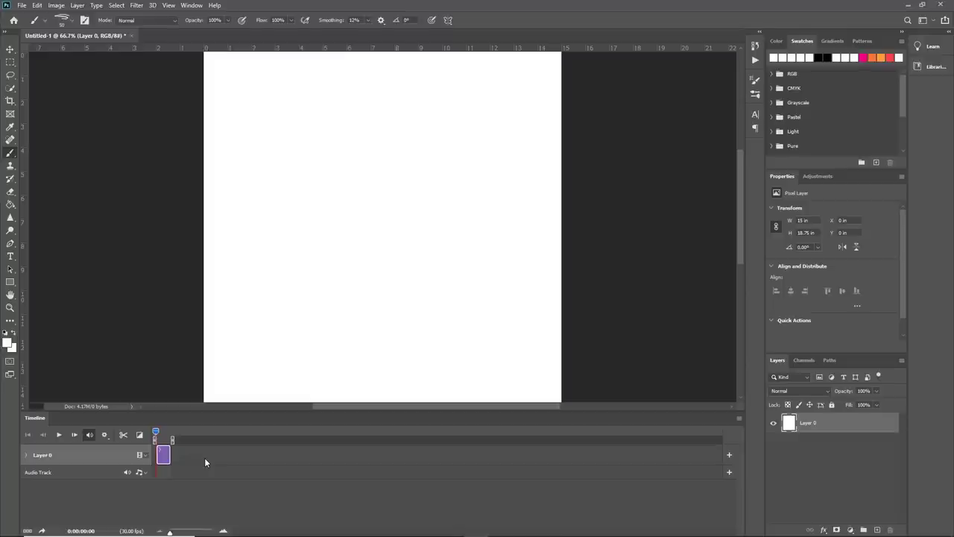
Place the video 01. Main_DRAFT 1.mp4 from the file folder into the document, align it with the canvas and commit it.
left_click(271, 496)
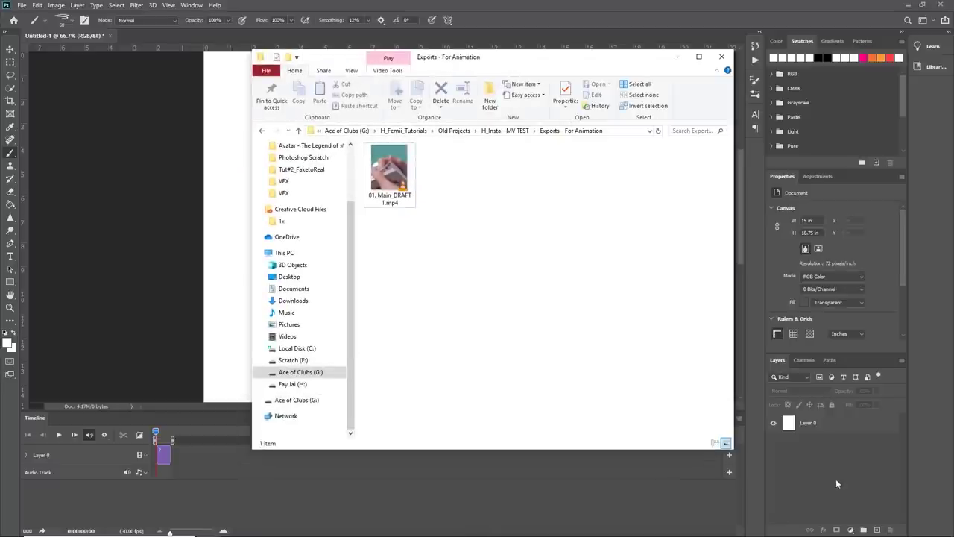
left_click_drag(391, 185, 228, 174)
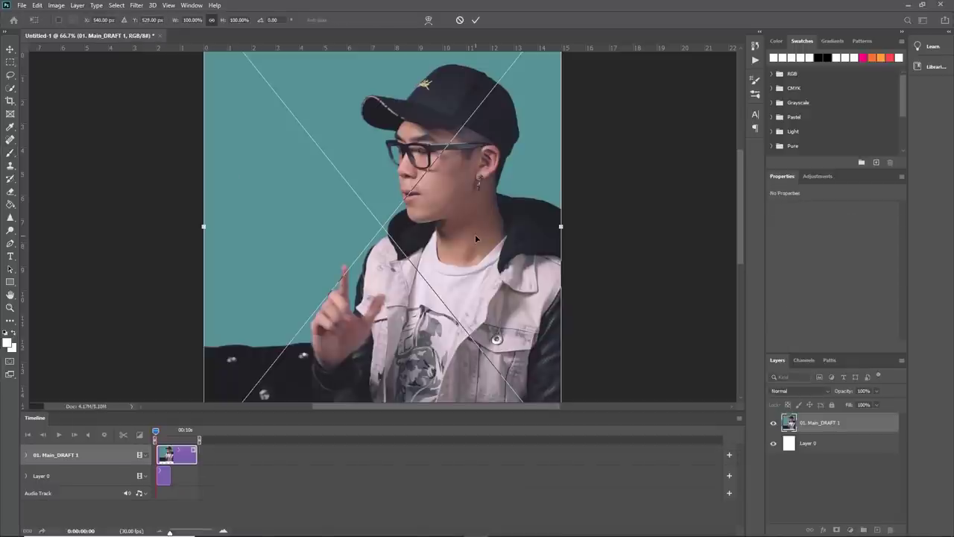
scroll(475, 234, "down", 3)
scroll(467, 236, "down", 1)
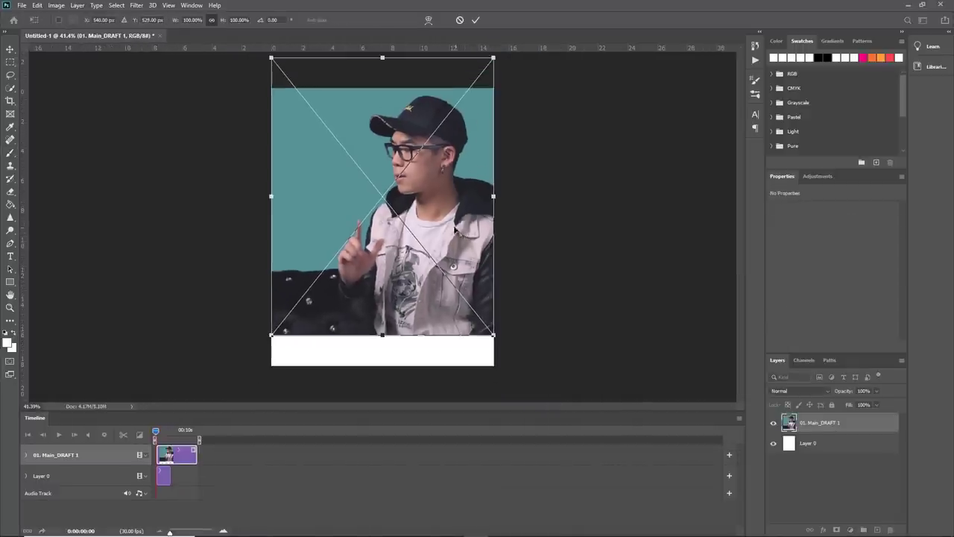
left_click_drag(452, 215, 450, 252)
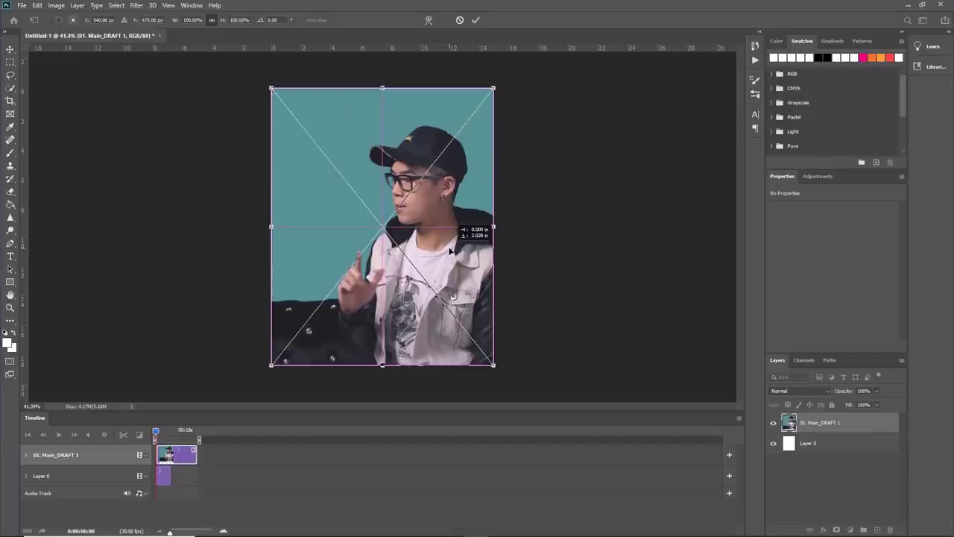
key("Return")
key("b")
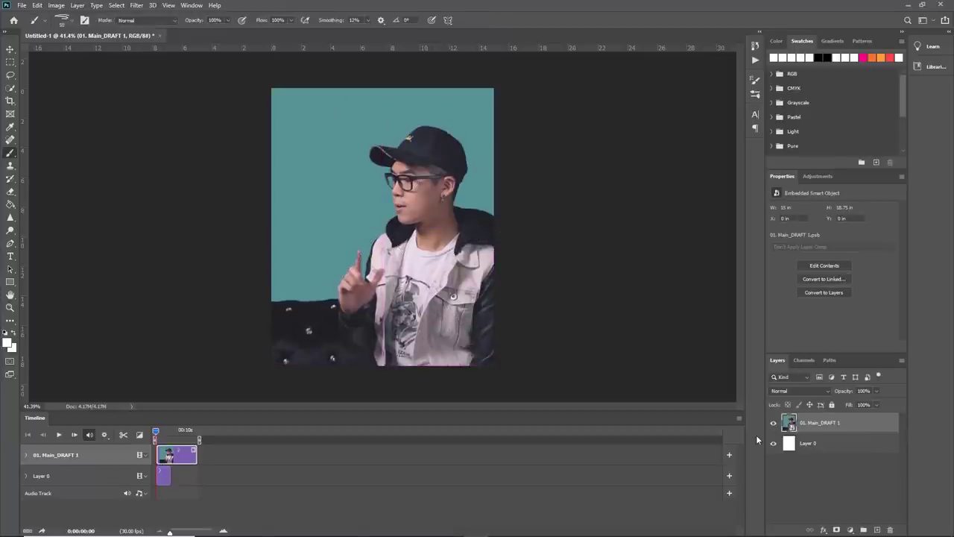
Scrub through the opening seconds of the placed video to review the card movement.
mouse_move(156, 434)
left_mouse_down()
mouse_move(182, 435)
mouse_move(155, 434)
left_mouse_up()
left_click_drag(170, 533, 181, 532)
key("space")
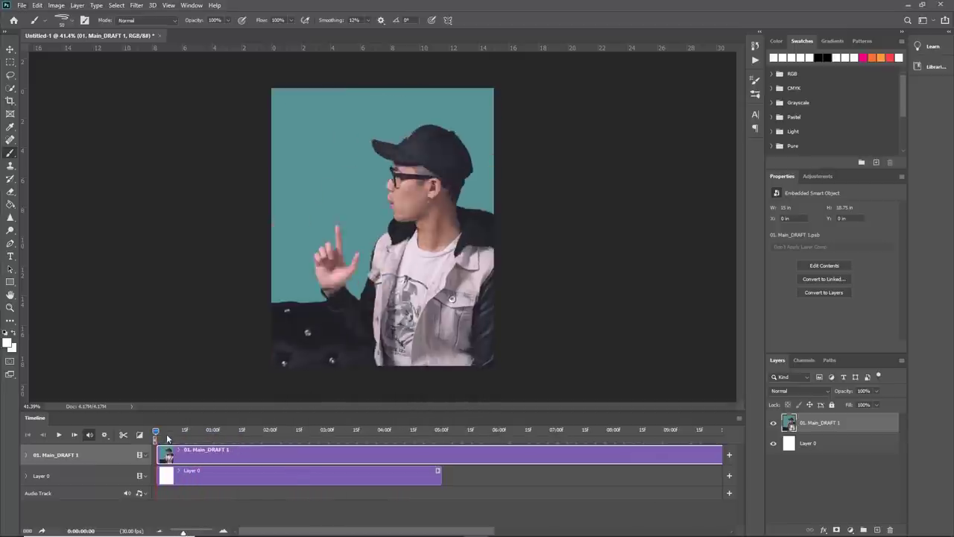
left_click_drag(202, 435, 186, 436)
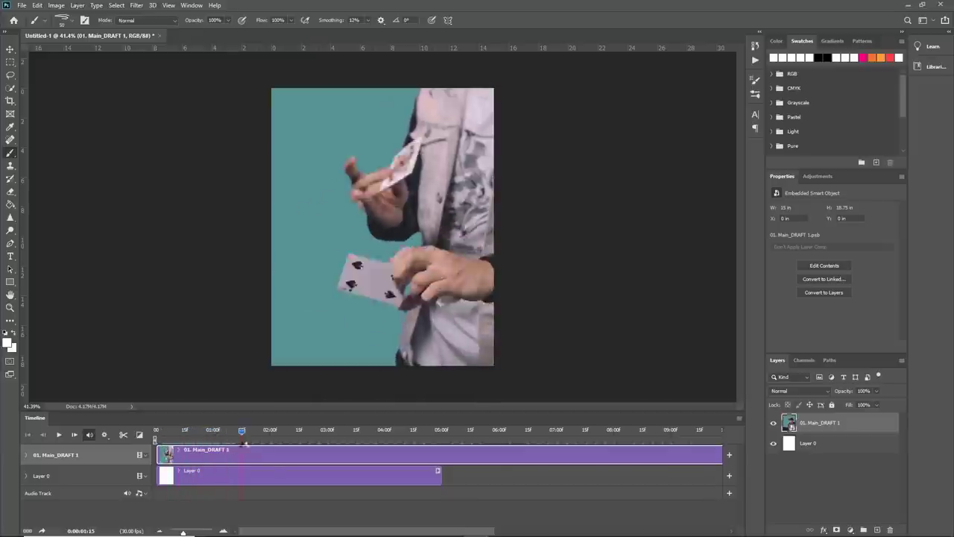
left_click_drag(337, 452, 170, 454)
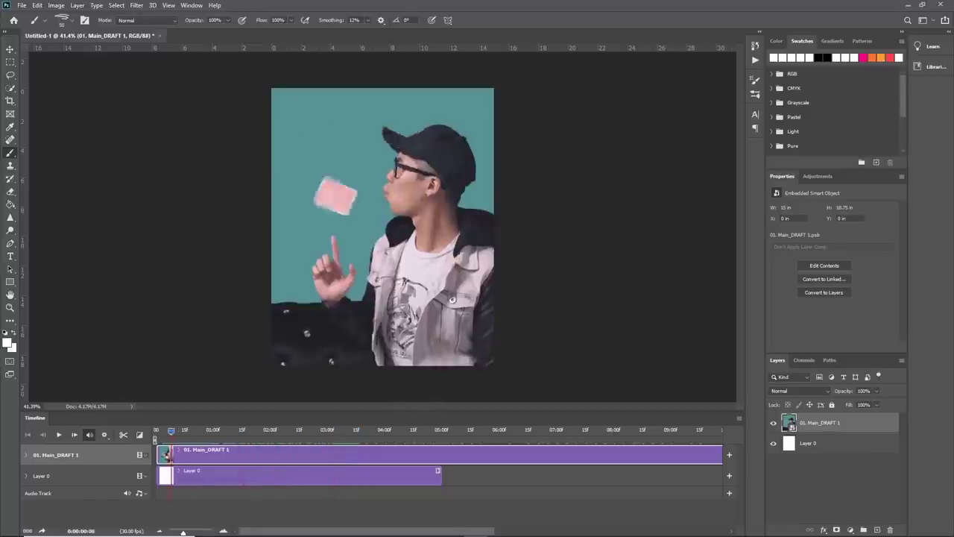
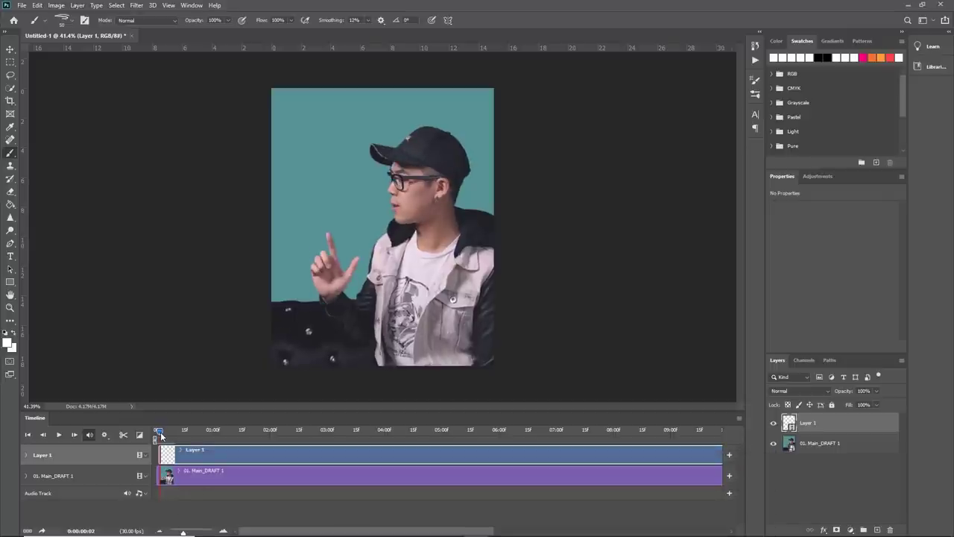
Set the timeline work area to start at frame 29 and end at about 1 second 25 frames.
left_click_drag(160, 433, 211, 440)
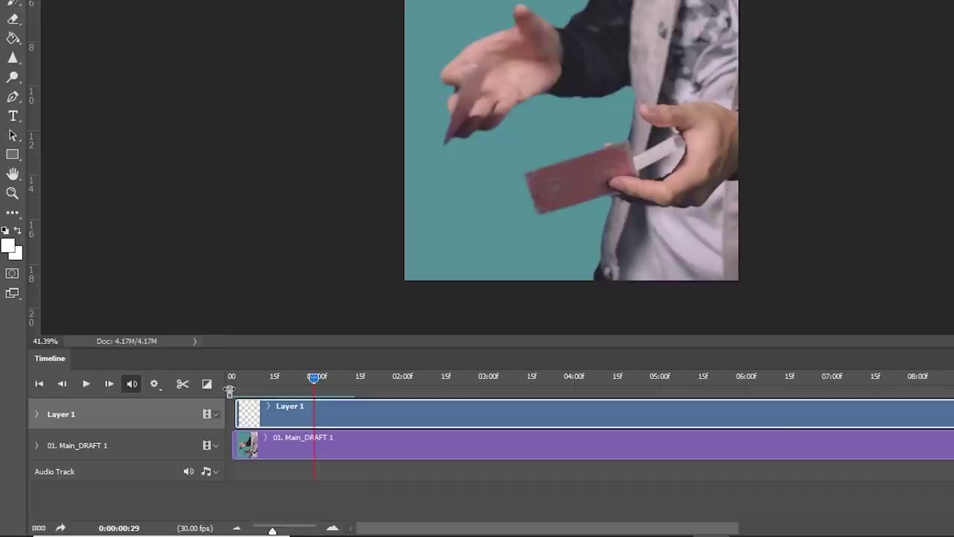
left_click_drag(232, 390, 311, 390)
left_click_drag(272, 531, 266, 531)
left_click_drag(769, 390, 303, 391)
left_click_drag(266, 531, 279, 530)
key("Home")
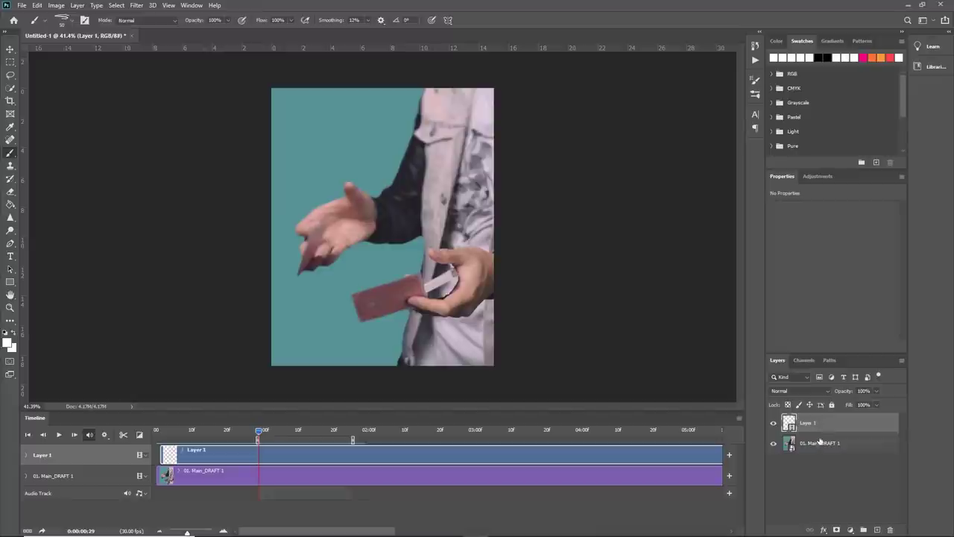
Rename the empty video layer above the footage as Flare Animation.
right_click(811, 426)
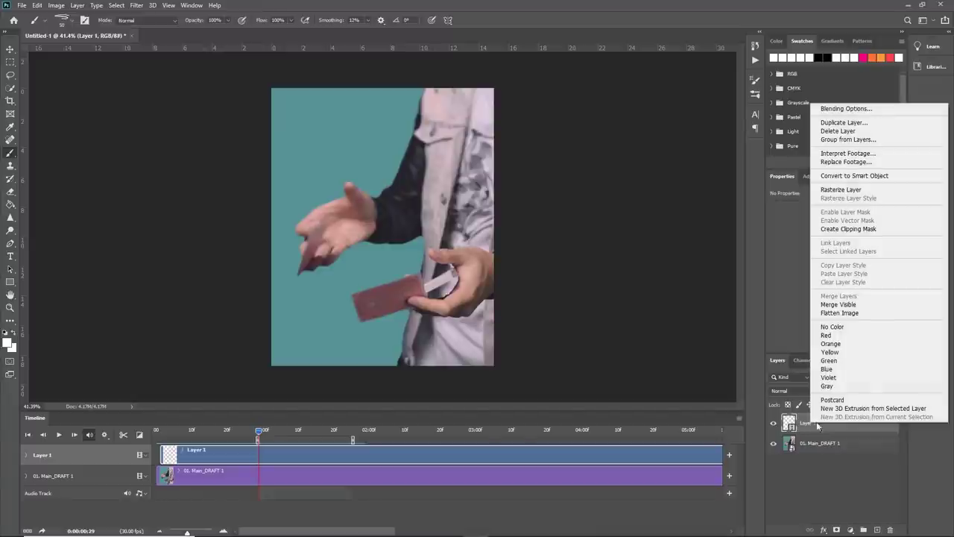
double_click(809, 423)
type("F")
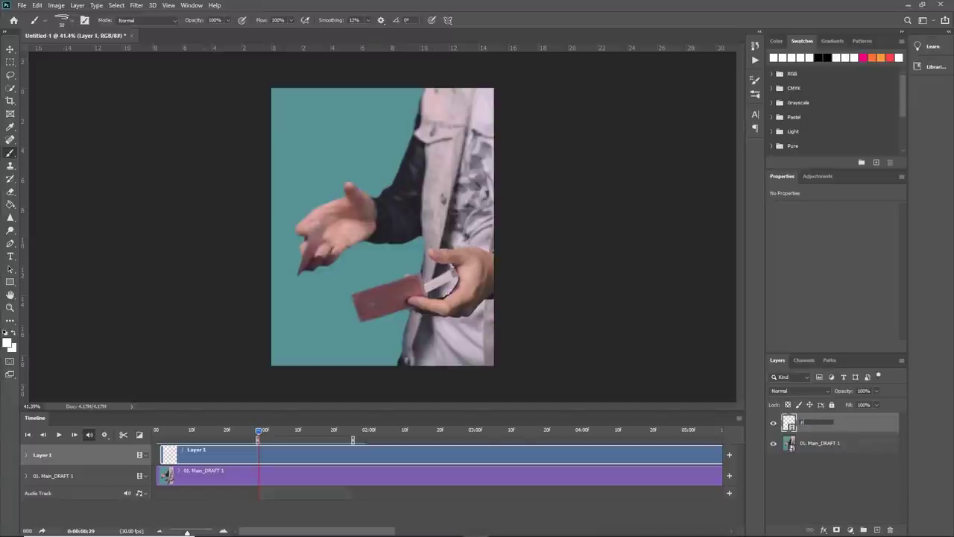
type("lare Animation")
key("Return")
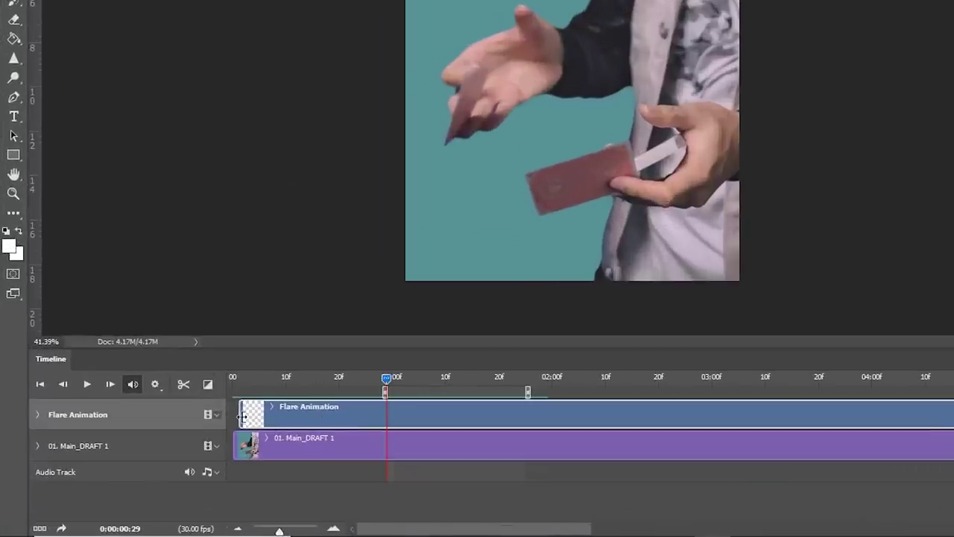
Trim the start and end of the Flare Animation clip to match the timeline work area.
left_click_drag(161, 456, 253, 455)
left_click_drag(378, 415, 389, 415)
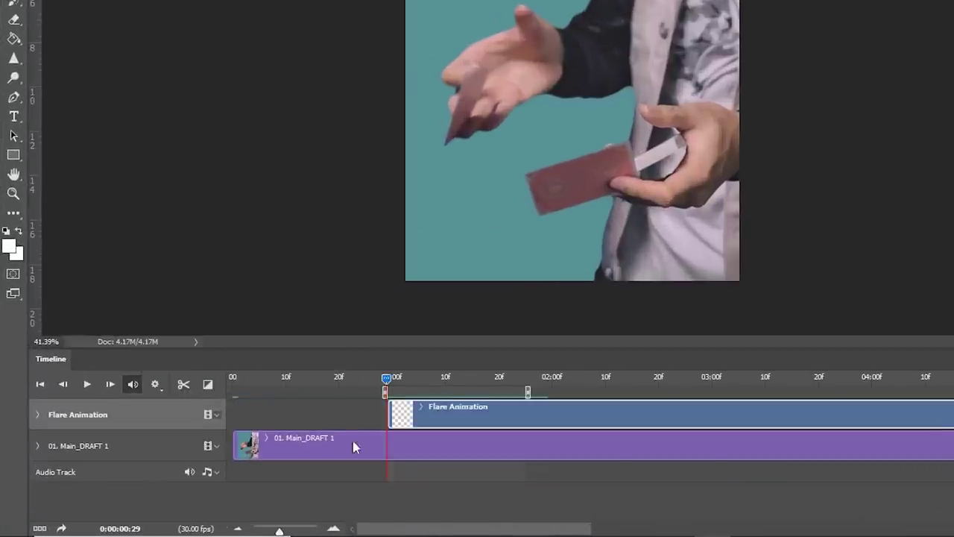
left_click_drag(280, 531, 264, 531)
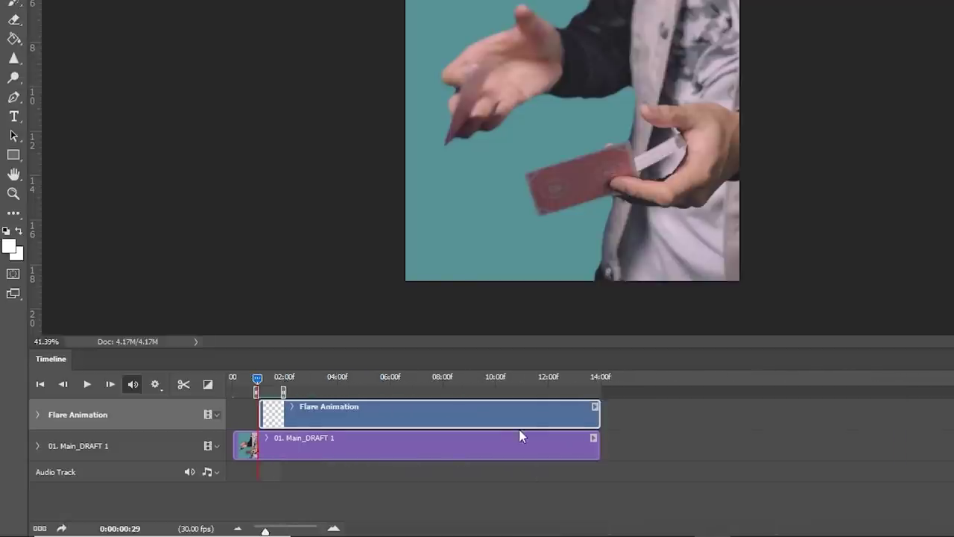
left_click_drag(599, 420, 281, 418)
left_click_drag(266, 531, 285, 531)
left_click_drag(512, 388, 481, 390)
left_click(526, 389)
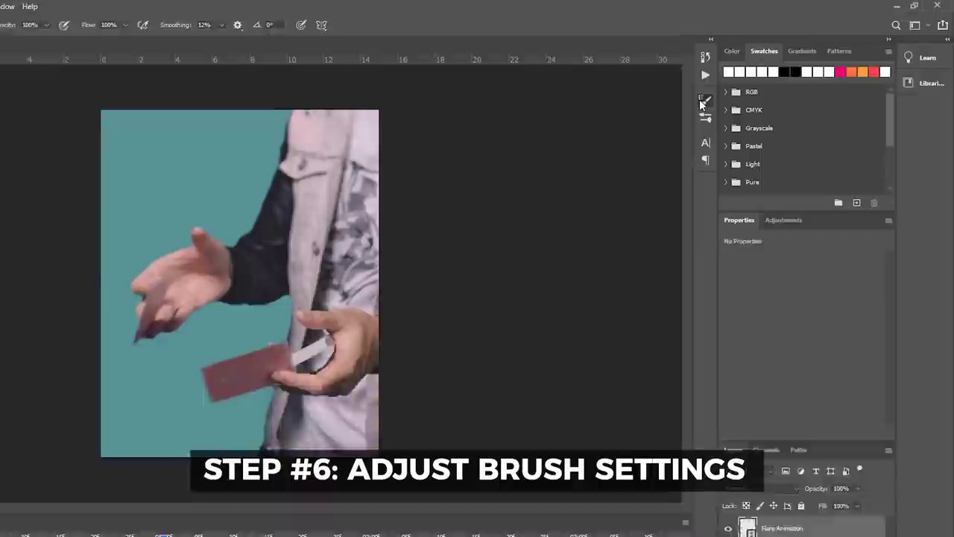
Choose brush 2 from the Underline Photoshop Brushes 3 set and set its size to 39 px.
left_click(755, 80)
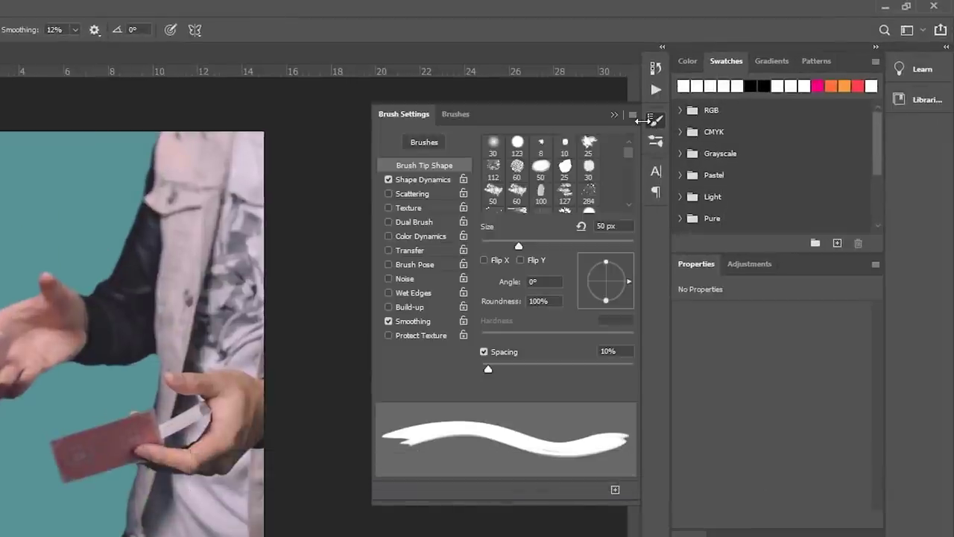
left_click(456, 117)
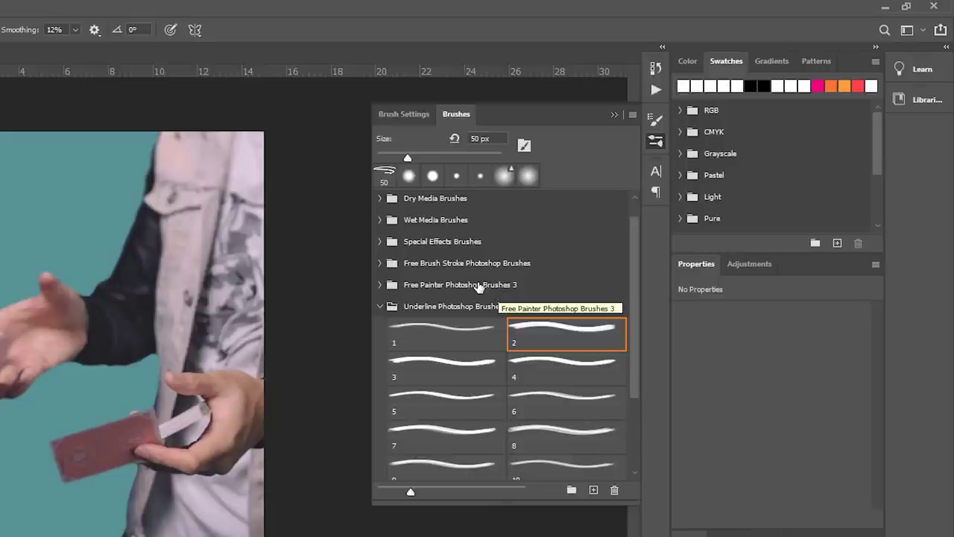
left_click_drag(384, 174, 434, 181)
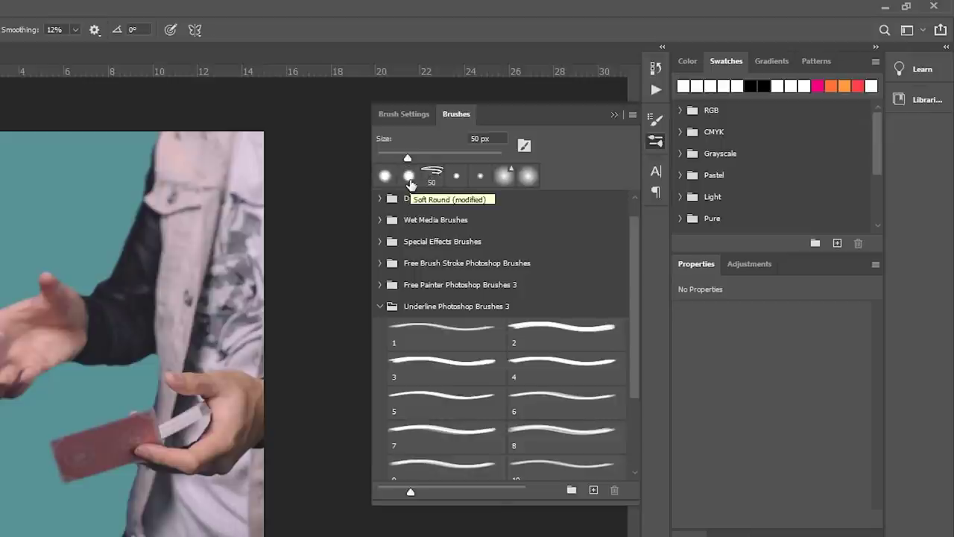
left_click(513, 397)
left_click(549, 328)
left_click_drag(494, 157, 401, 158)
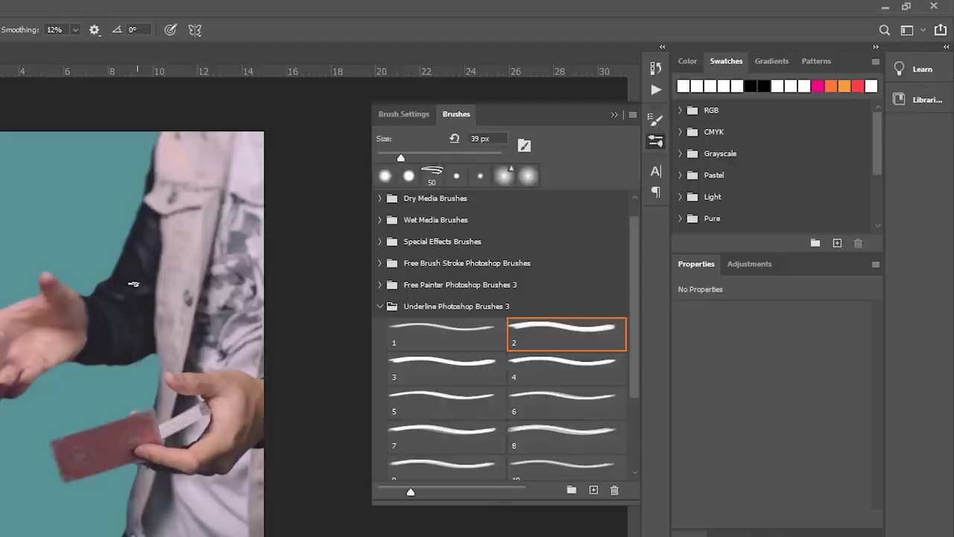
Paint white test strokes around the raised hand with the brush and undo them.
mouse_move(58, 303)
left_mouse_down()
mouse_move(110, 258)
mouse_move(106, 309)
left_mouse_up()
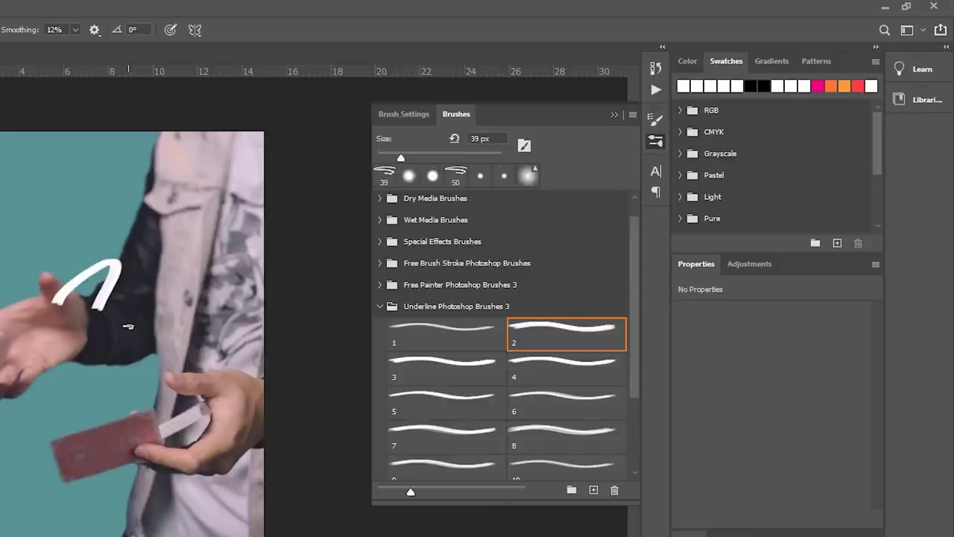
key("ctrl+z")
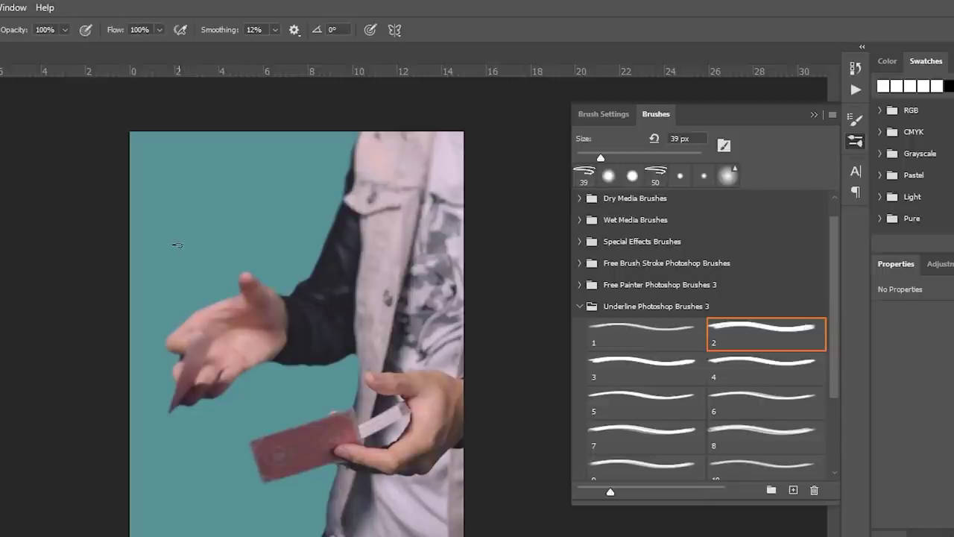
mouse_move(175, 246)
left_mouse_down()
mouse_move(226, 218)
mouse_move(179, 299)
mouse_move(260, 267)
mouse_move(219, 343)
mouse_move(293, 333)
left_mouse_up()
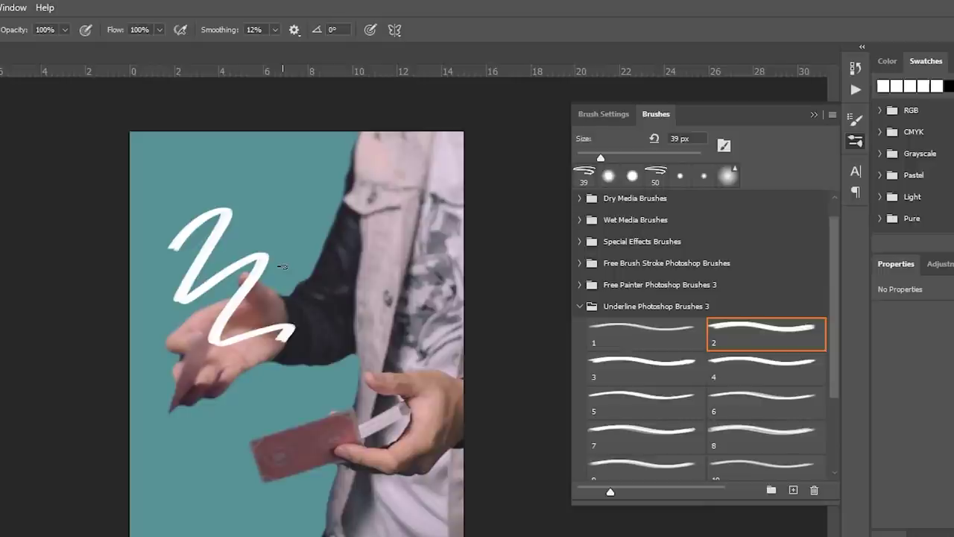
key("ctrl+z")
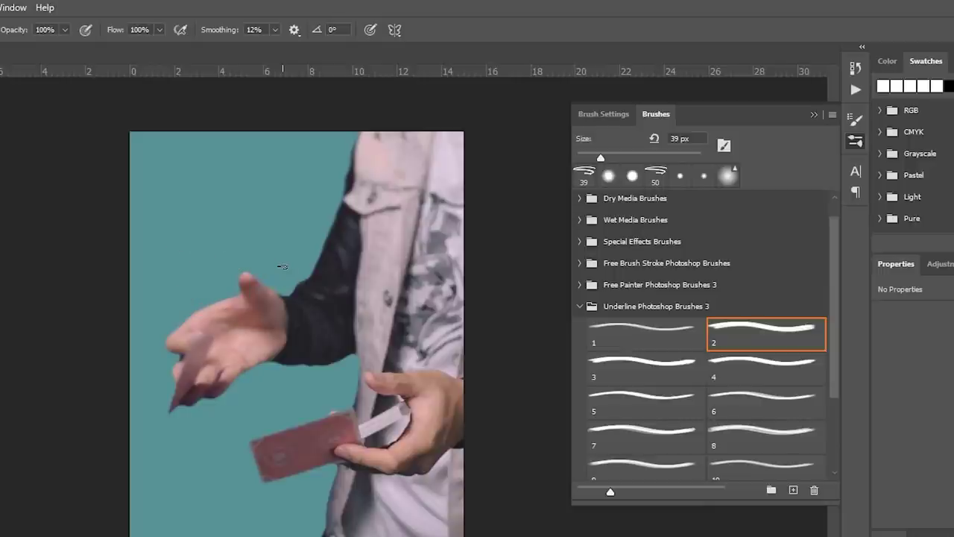
Enable Shape Dynamics for the brush and set the Size Jitter control to Pen Pressure.
left_click(611, 114)
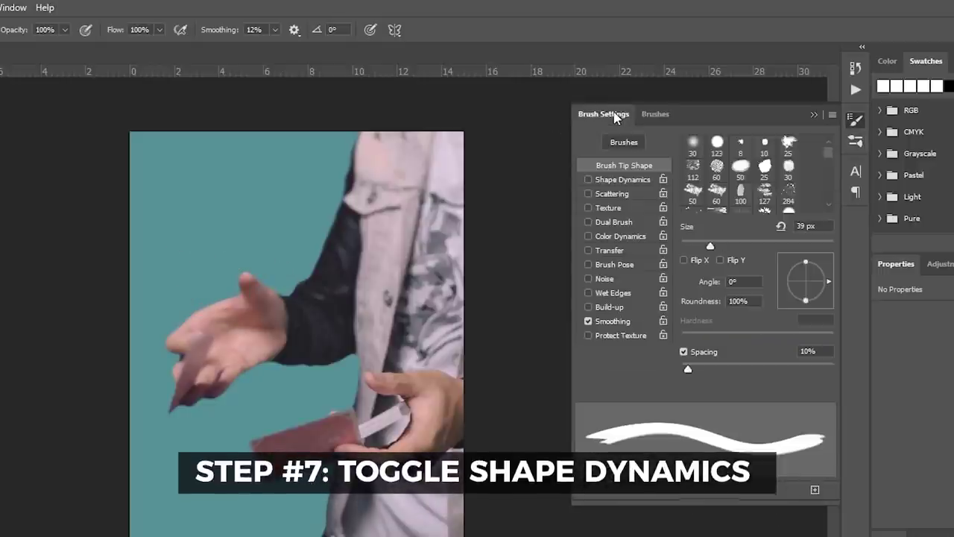
left_click(589, 180)
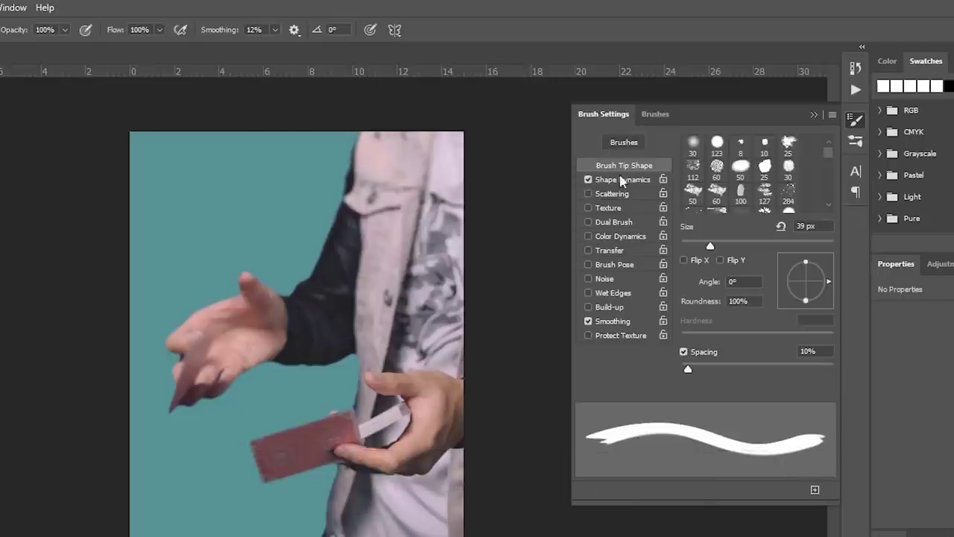
left_click(636, 184)
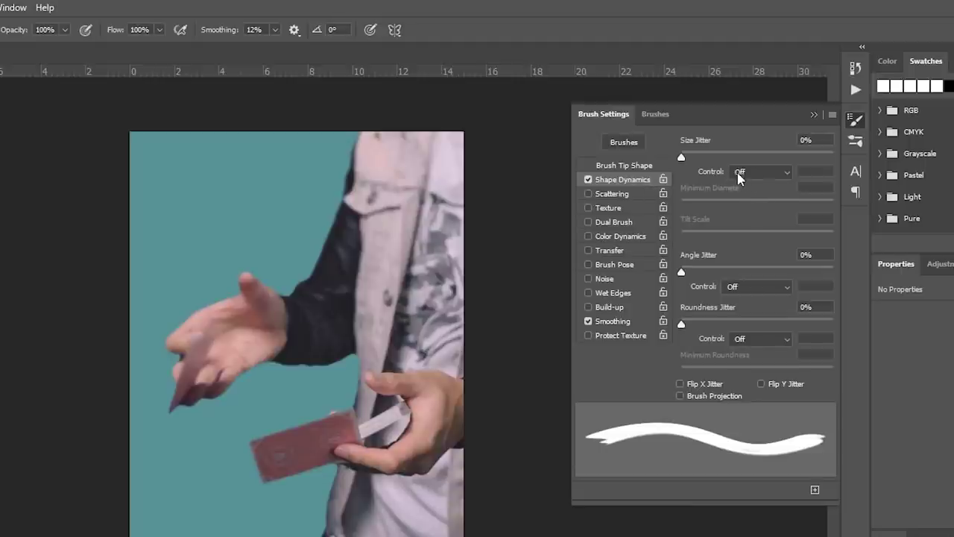
left_click(773, 175)
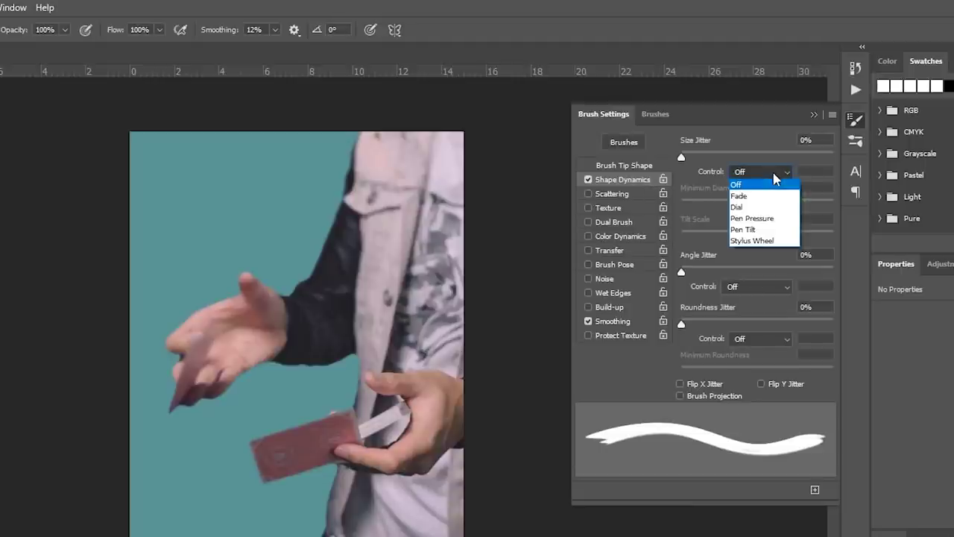
left_click(753, 219)
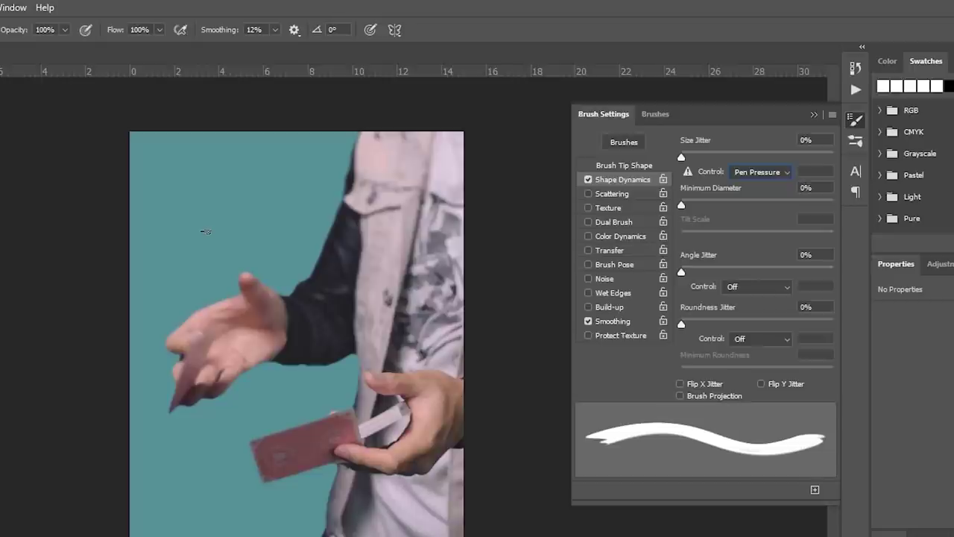
Paint pressure-sensitive zigzag and curved test strokes over the raised hand and undo each one.
mouse_move(181, 269)
left_mouse_down()
mouse_move(209, 246)
mouse_move(212, 269)
mouse_move(248, 258)
mouse_move(210, 302)
mouse_move(276, 269)
mouse_move(236, 327)
mouse_move(276, 317)
mouse_move(239, 361)
left_mouse_up()
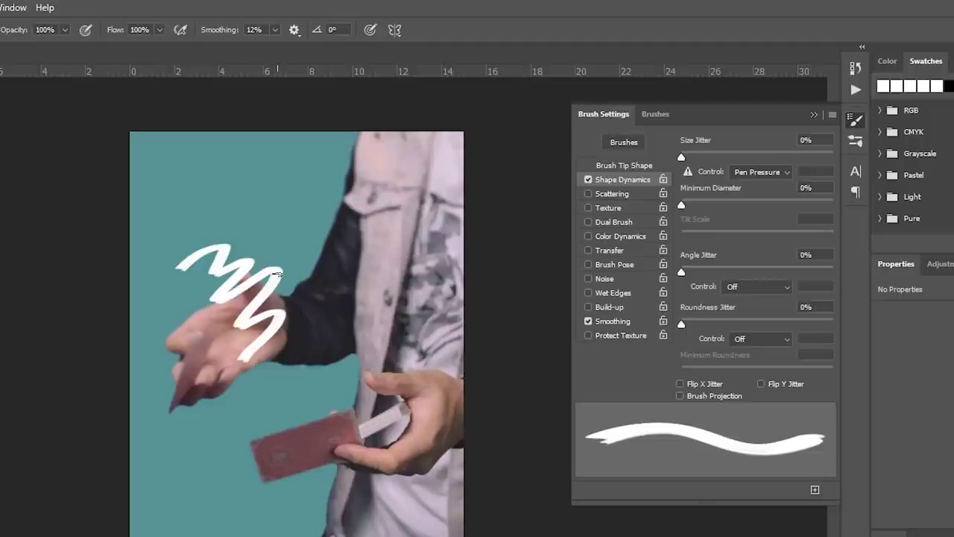
key("ctrl+z")
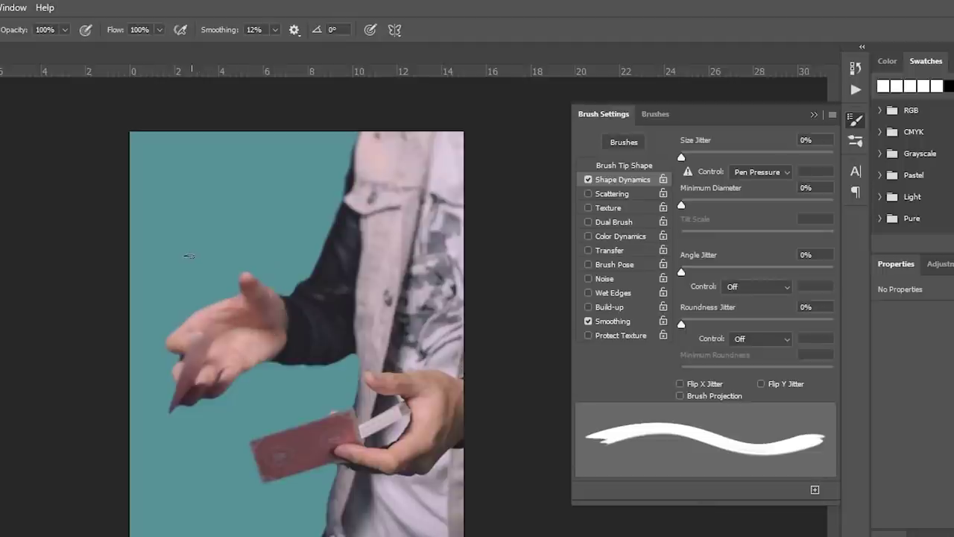
mouse_move(188, 251)
left_mouse_down()
mouse_move(203, 270)
mouse_move(225, 249)
mouse_move(237, 260)
mouse_move(245, 240)
mouse_move(254, 257)
mouse_move(267, 234)
mouse_move(275, 241)
mouse_move(242, 357)
mouse_move(244, 428)
left_mouse_up()
key("ctrl+z")
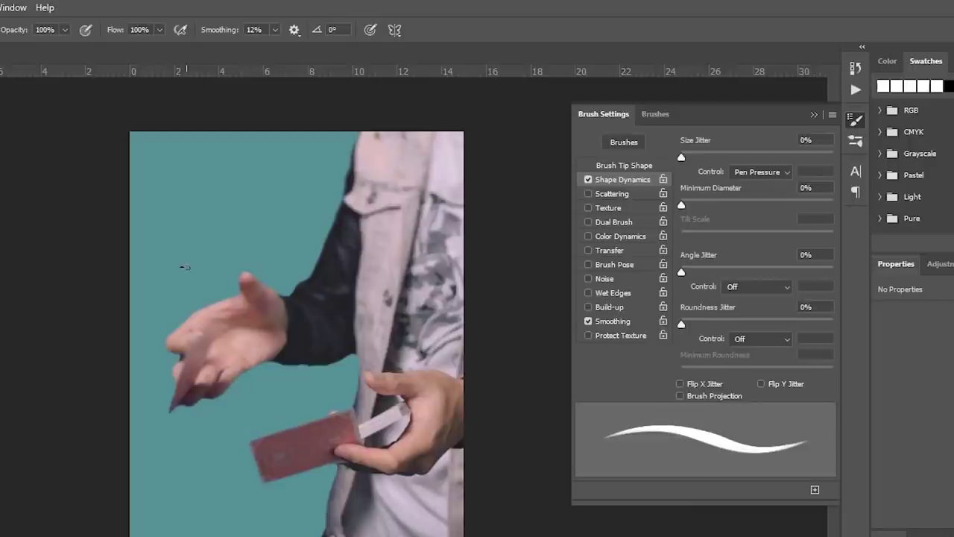
left_click_drag(188, 295, 226, 212)
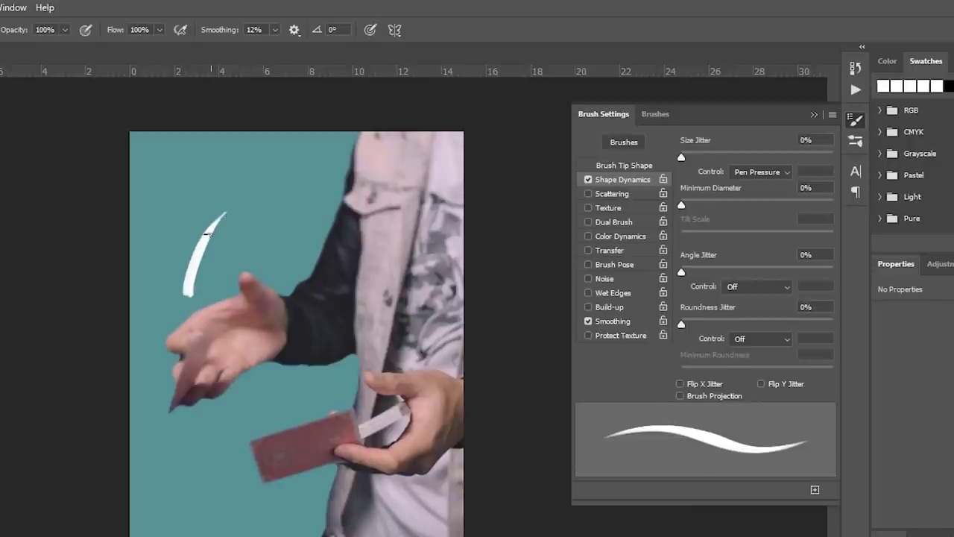
key("ctrl+z")
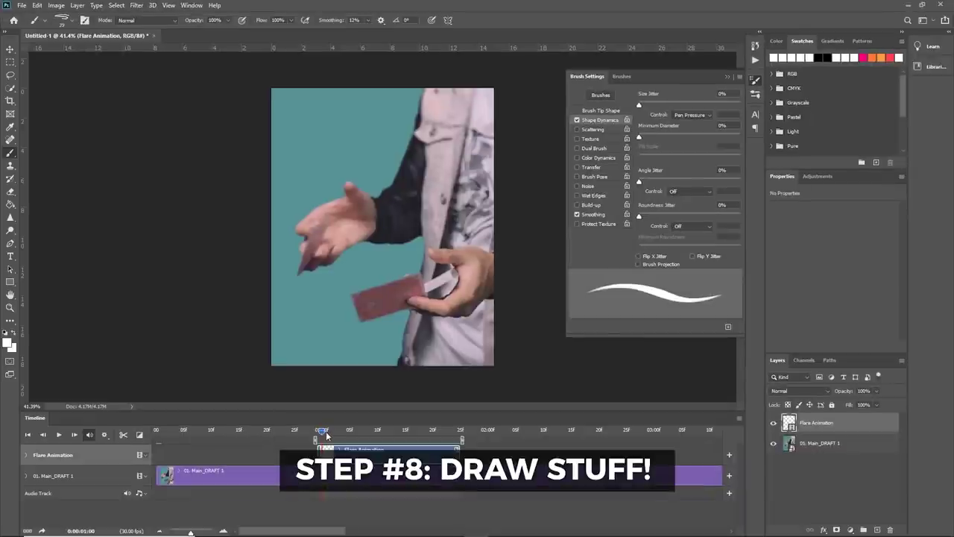
Move the playhead to 1:02 and paint pairs of white motion lines beside the queen card and the pink card.
left_click_drag(326, 434, 334, 436)
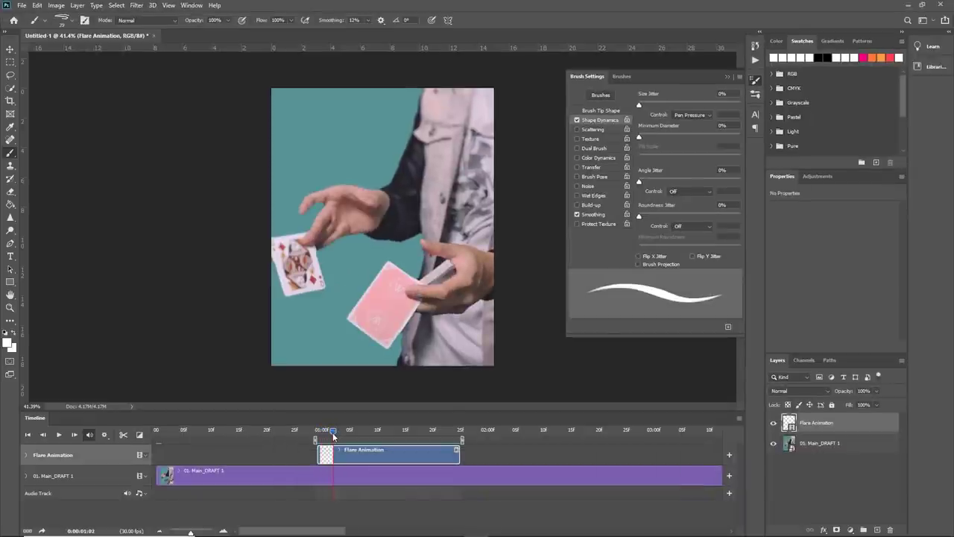
left_click(332, 437)
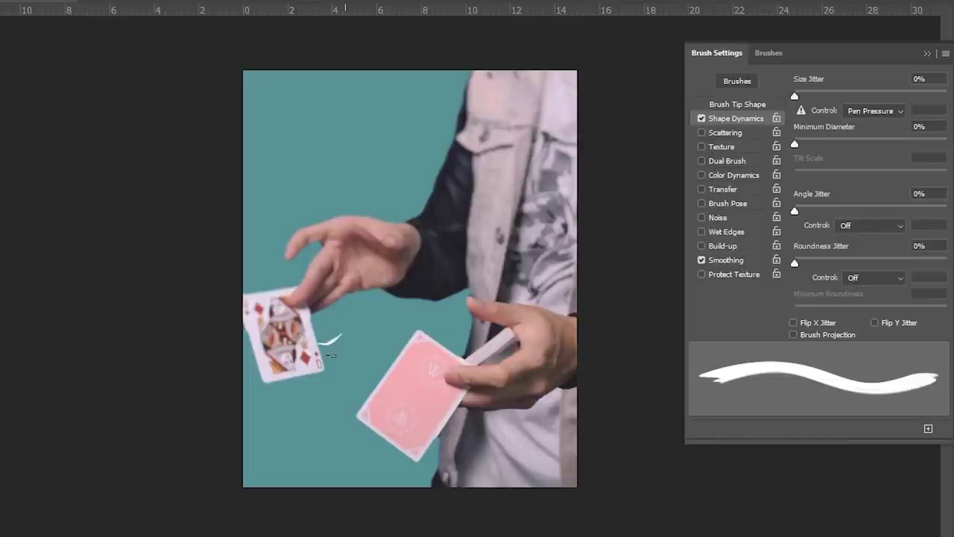
mouse_move(323, 343)
left_mouse_down()
mouse_move(341, 329)
mouse_move(356, 333)
left_mouse_up()
mouse_move(357, 404)
left_mouse_down()
mouse_move(360, 381)
mouse_move(378, 366)
left_mouse_up()
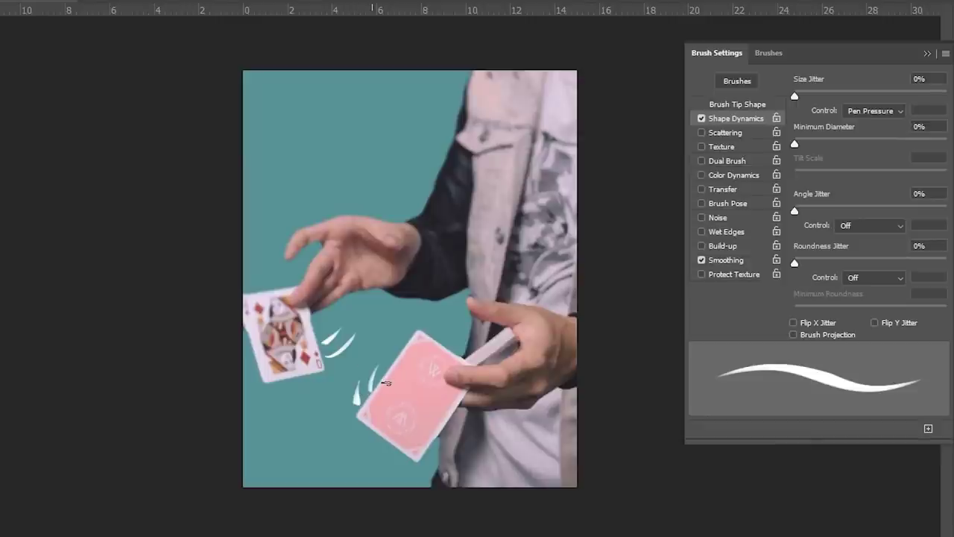
Advance one frame to 1:03 and paint motion lines beside the pink card and the held queen card.
key("Right")
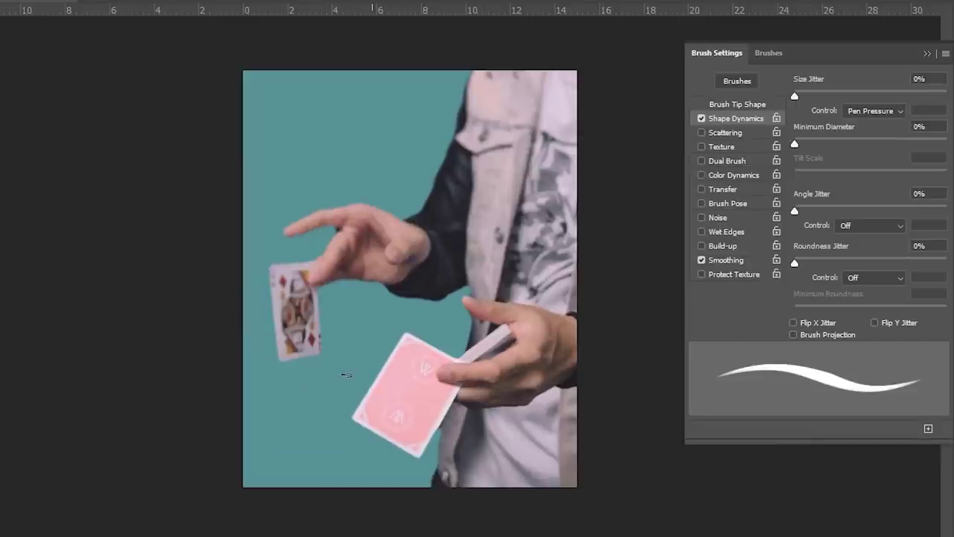
left_click_drag(351, 405, 369, 363)
left_click_drag(322, 340, 346, 352)
Advance one frame to 1:04 and paint curved motion lines below the raised hand, undoing an unwanted stroke.
key("Right")
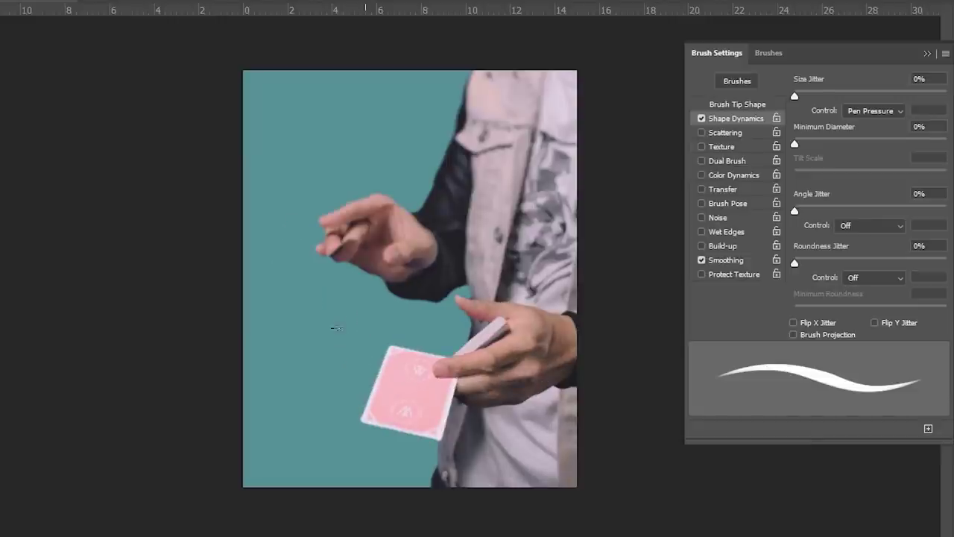
left_click_drag(320, 298, 310, 348)
key("ctrl+z")
Advance one frame to 1:05 and paint two curved motion lines trailing from the pink card's lower corner.
key("Right")
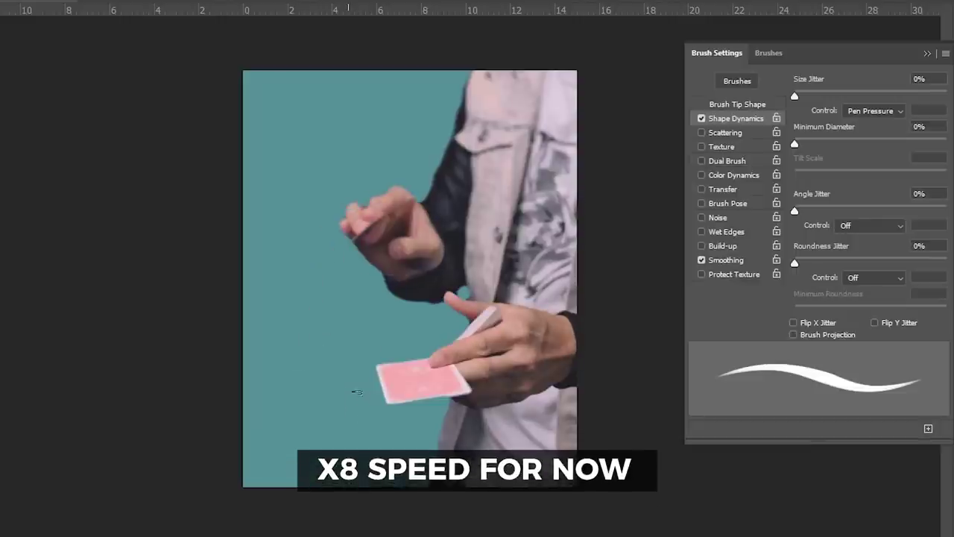
left_click_drag(375, 401, 345, 386)
left_click_drag(382, 409, 334, 390)
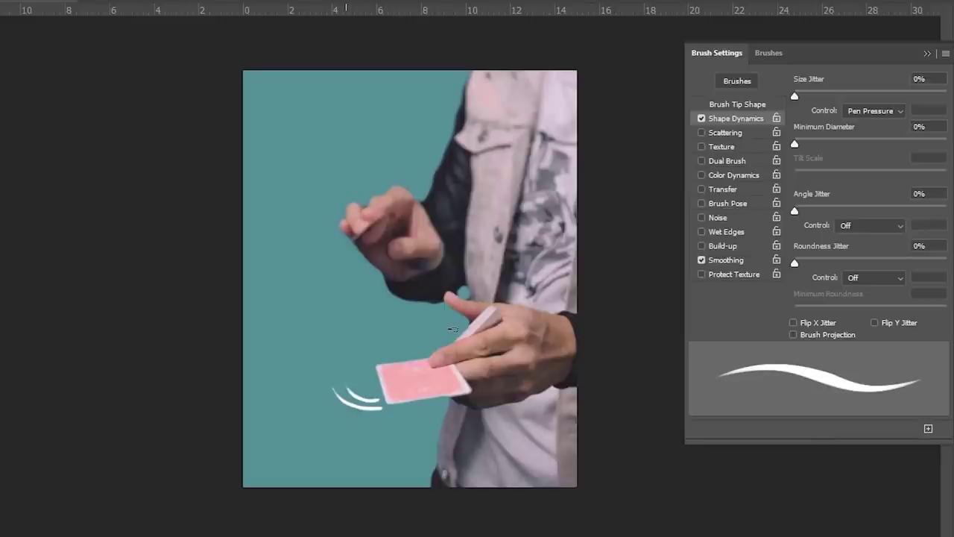
Set the brush tip angle to 13°.
left_click(755, 105)
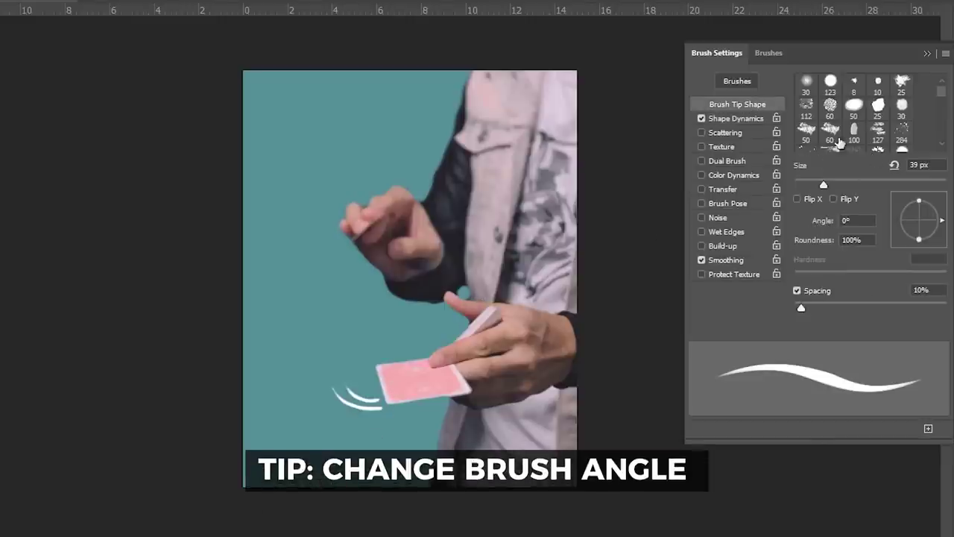
mouse_move(943, 221)
left_mouse_down()
mouse_move(940, 209)
mouse_move(943, 229)
mouse_move(940, 214)
left_mouse_up()
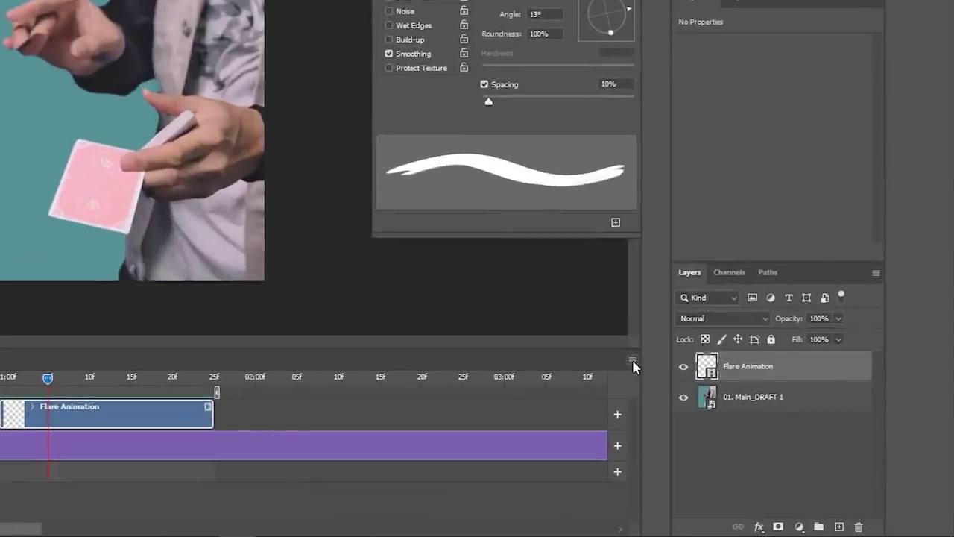
Enable onion skins on the timeline and accept the Onion Skin Options with one frame before and one after.
left_click(632, 362)
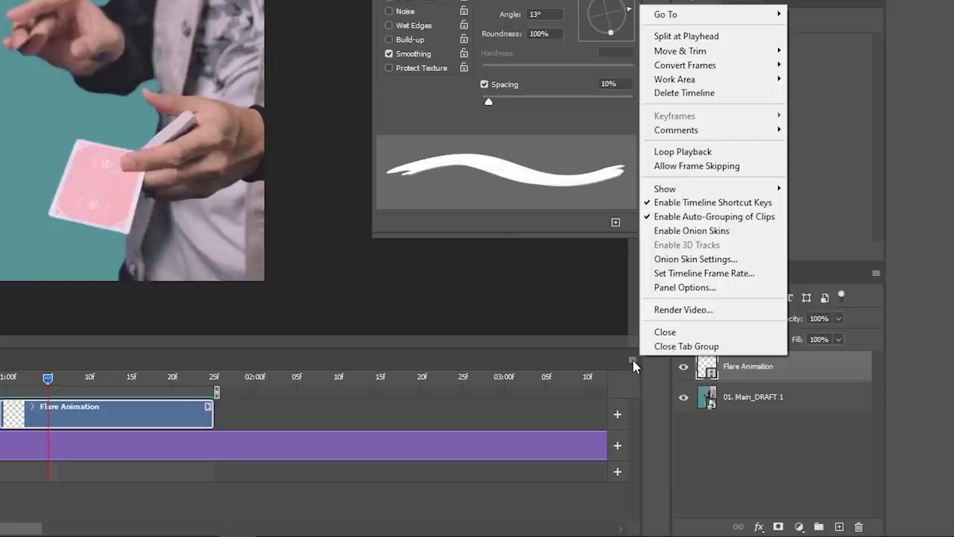
left_click(716, 233)
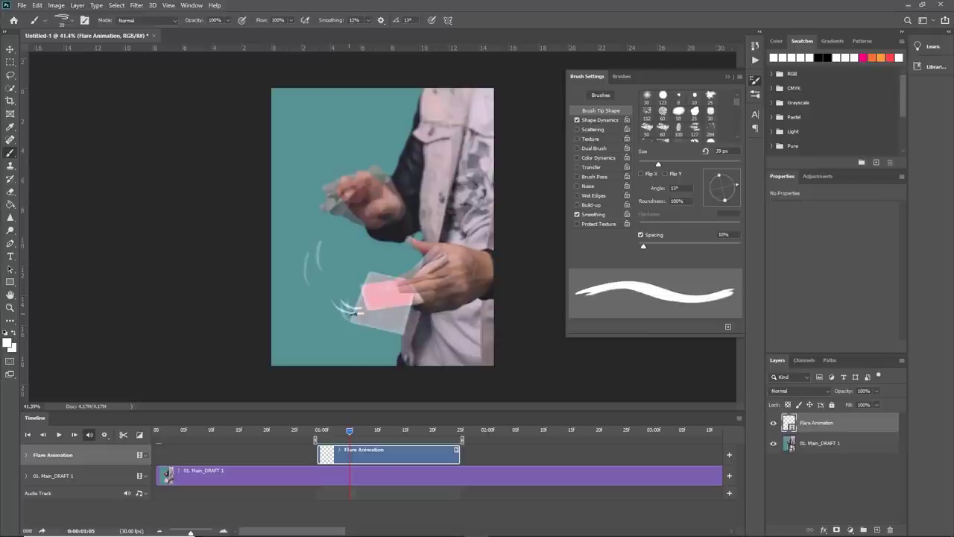
left_click(738, 420)
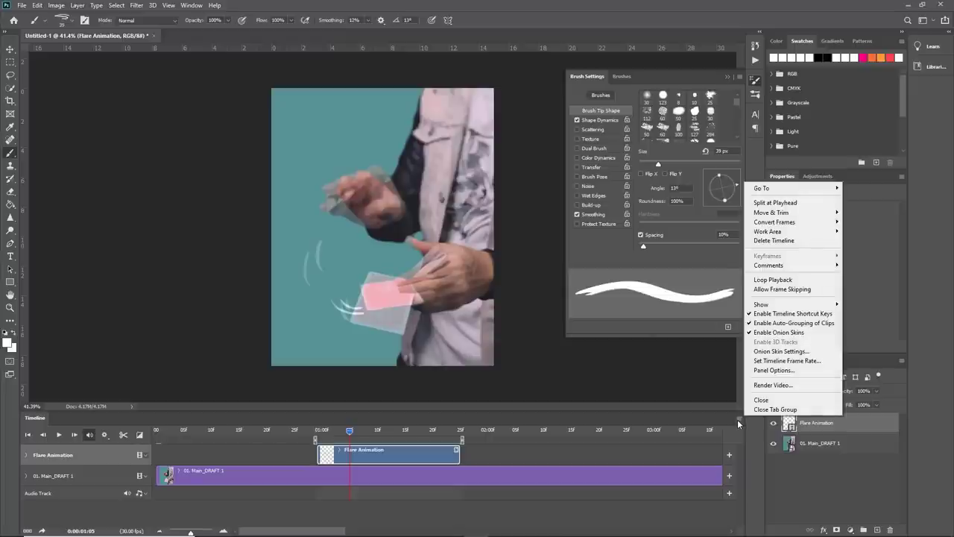
left_click(782, 351)
left_click_drag(518, 154, 563, 196)
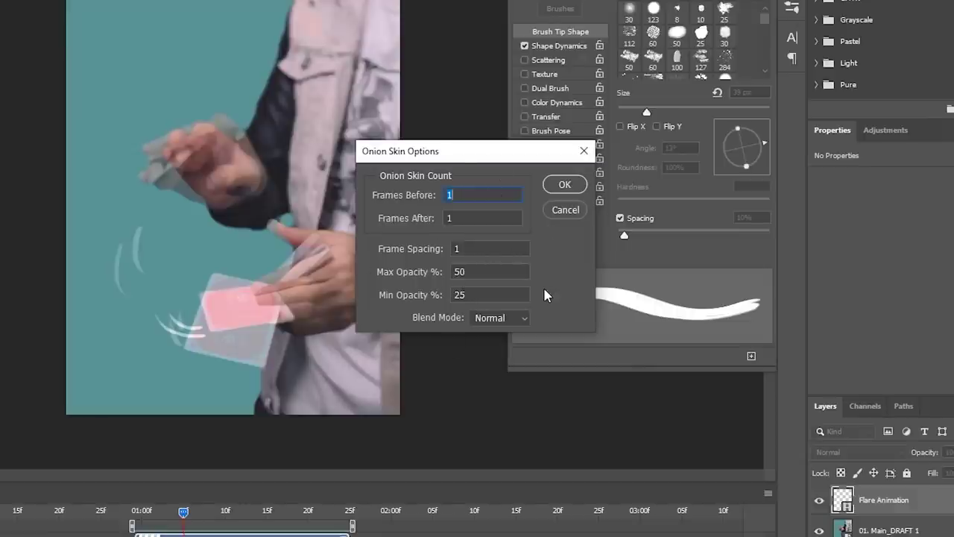
key("Return")
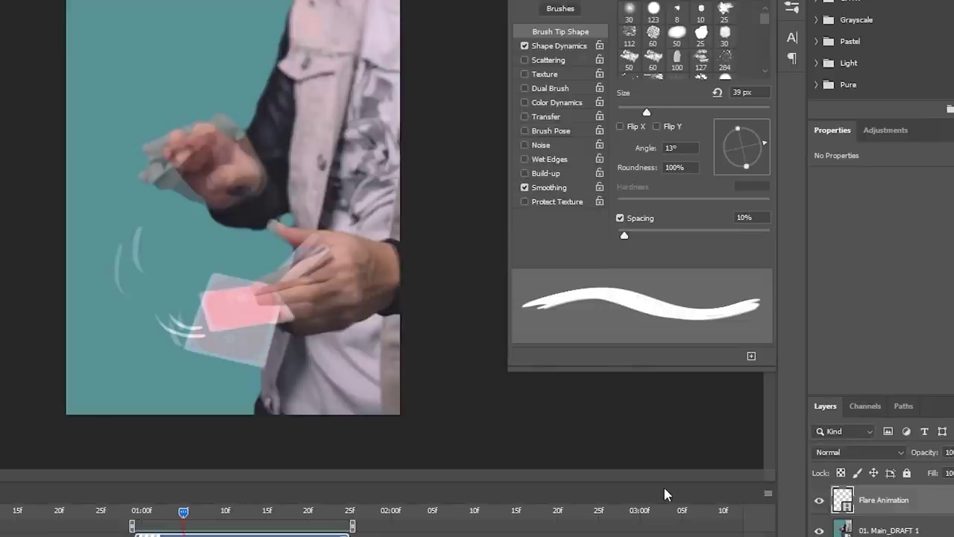
Check the timeline shortcut keys option and step the playhead frame by frame forward and back through the Flare Animation clip.
left_click(768, 495)
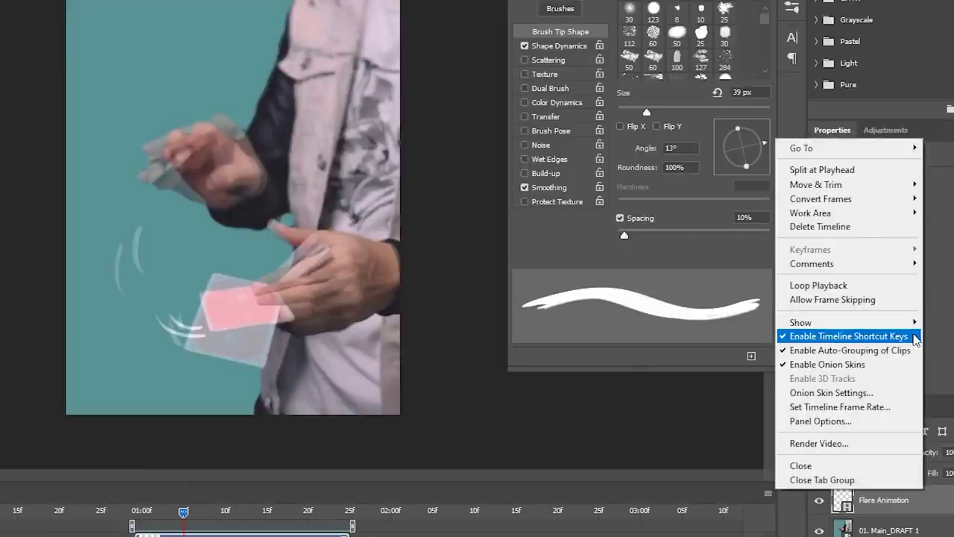
left_click(786, 336)
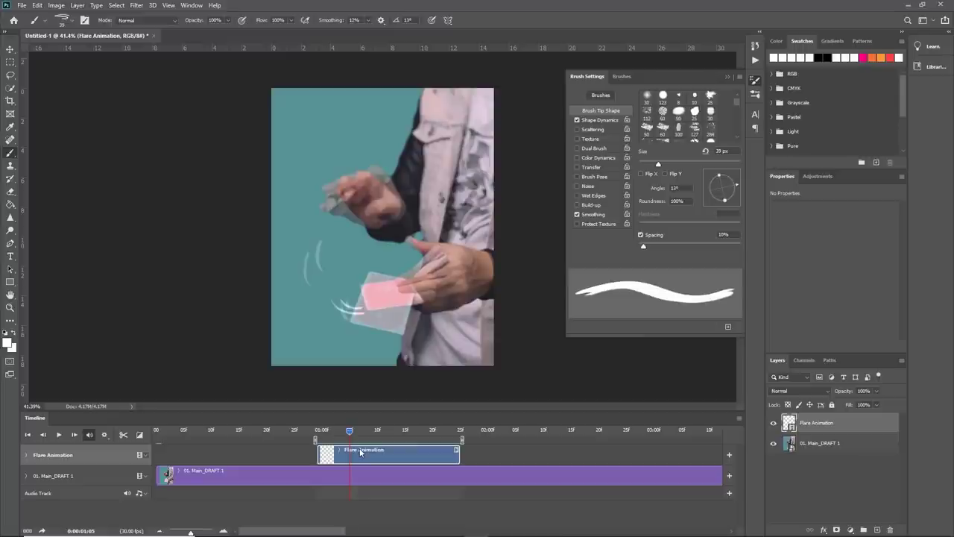
left_click(456, 510)
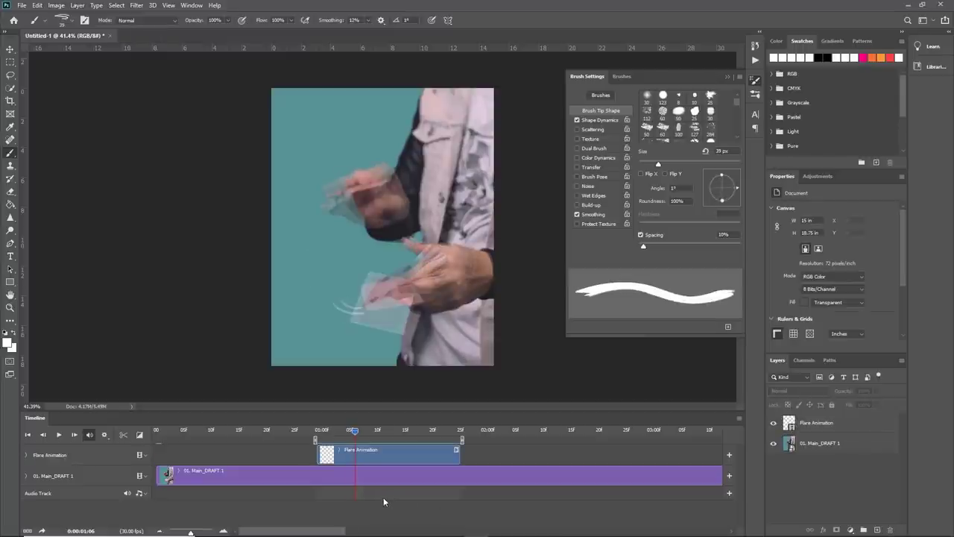
key("Right")
key("Right")
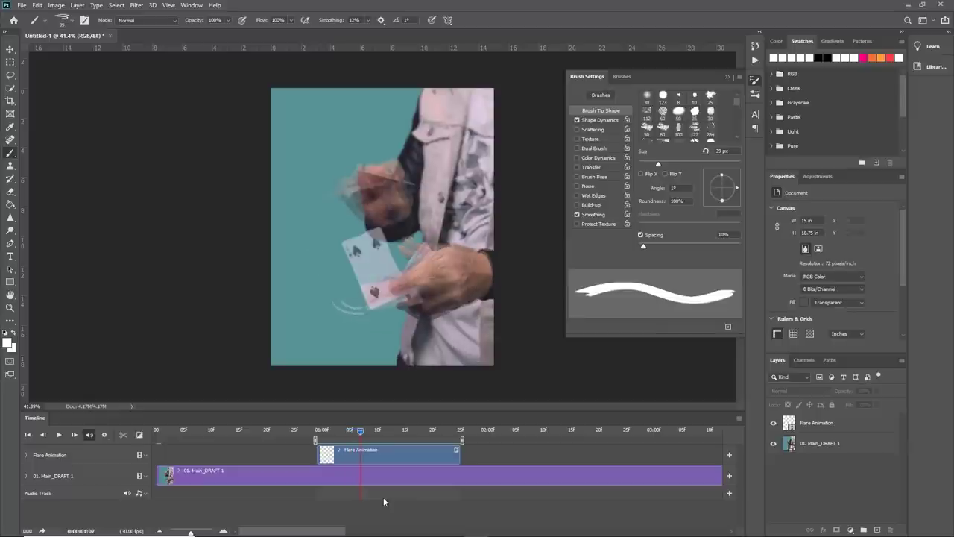
key("Right")
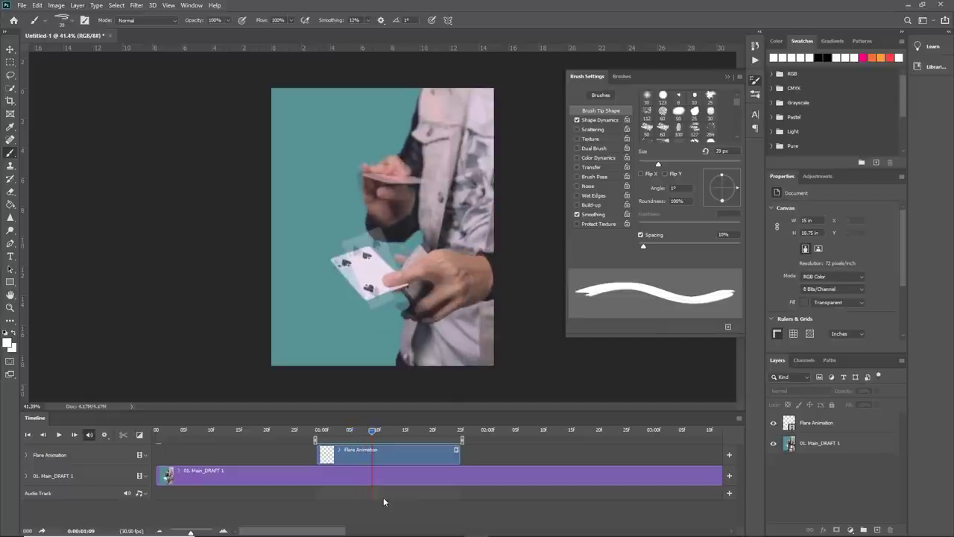
key("Left")
key("Left")
key("Left")
key("Left")
key("Left")
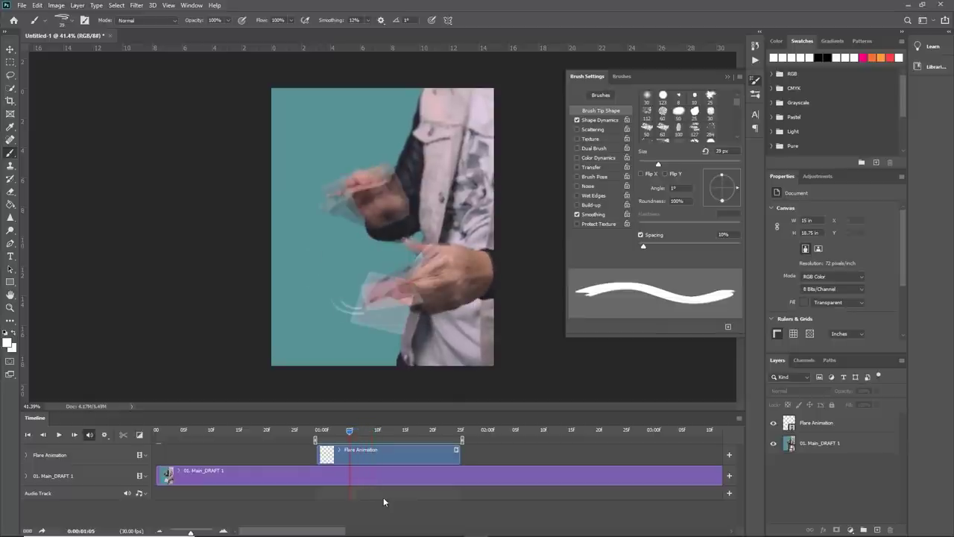
key("Right")
Reselect the Flare Animation layer and turn off onion skins, comparing the neighbouring frames around 1:05.
key("alt+bracketright")
left_click(741, 419)
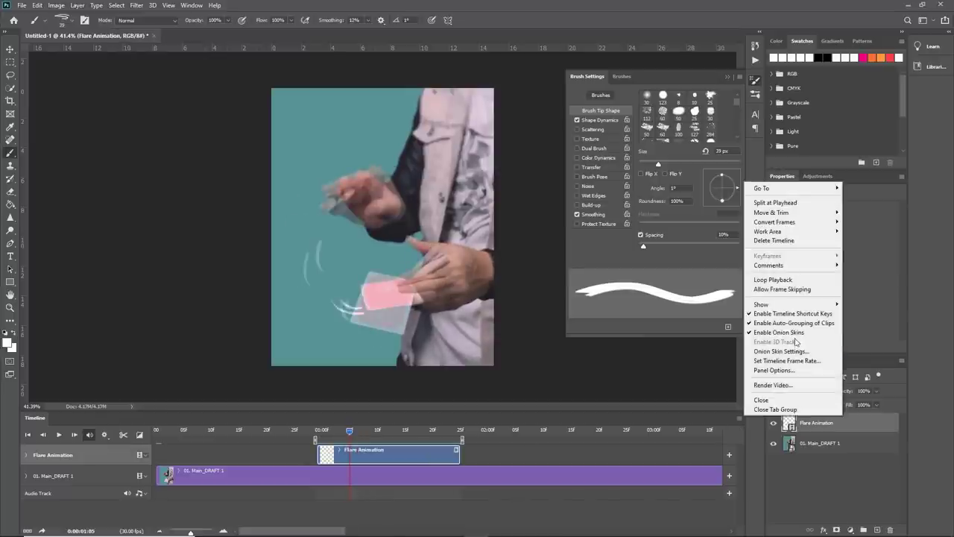
left_click(795, 333)
key("Left")
key("Right")
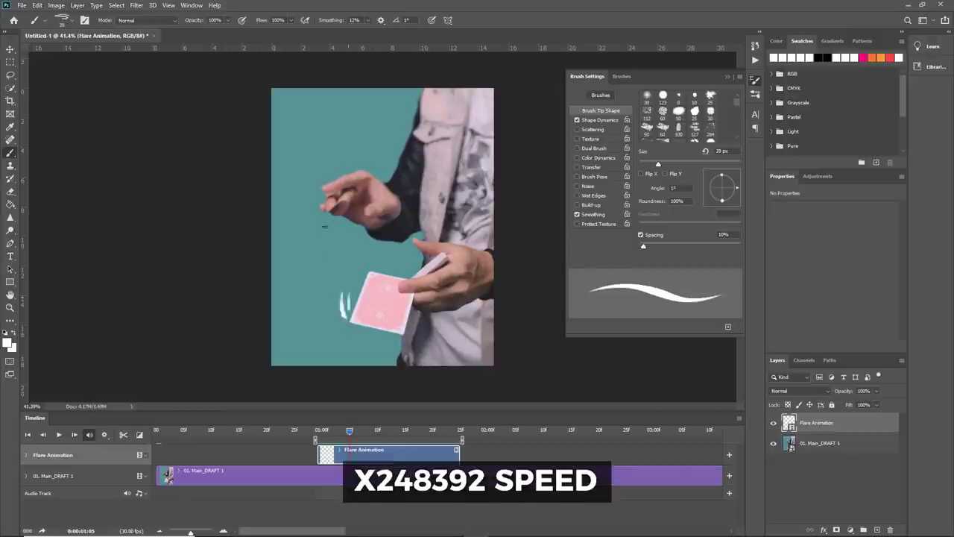
Play back the hand-drawn Flare Animation over the card footage from the start of the clip.
left_click(317, 431)
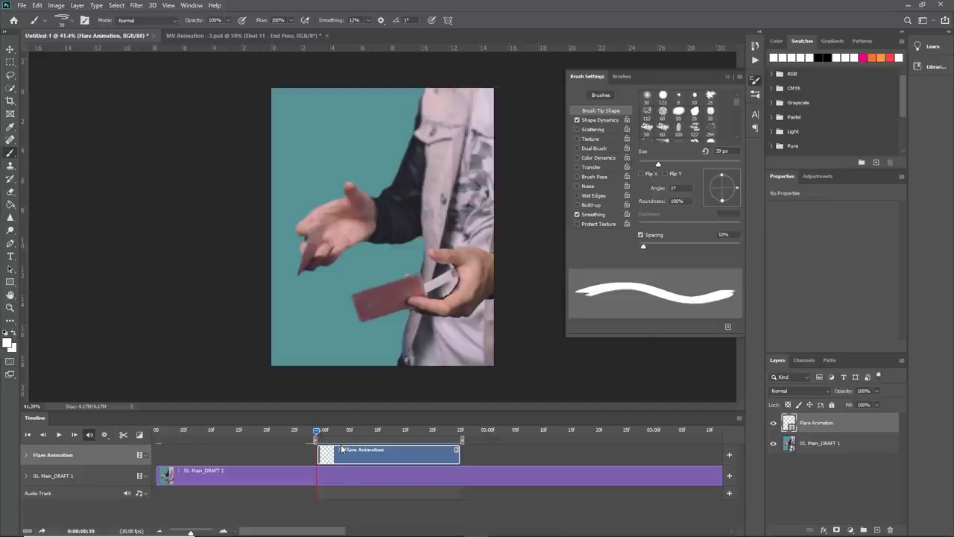
key("space")
left_click(319, 432)
key("space")
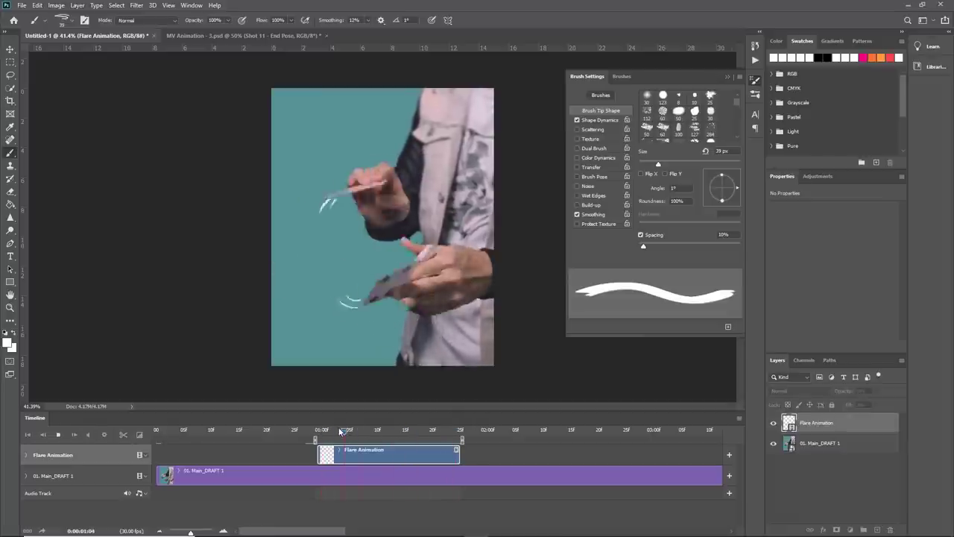
key("space")
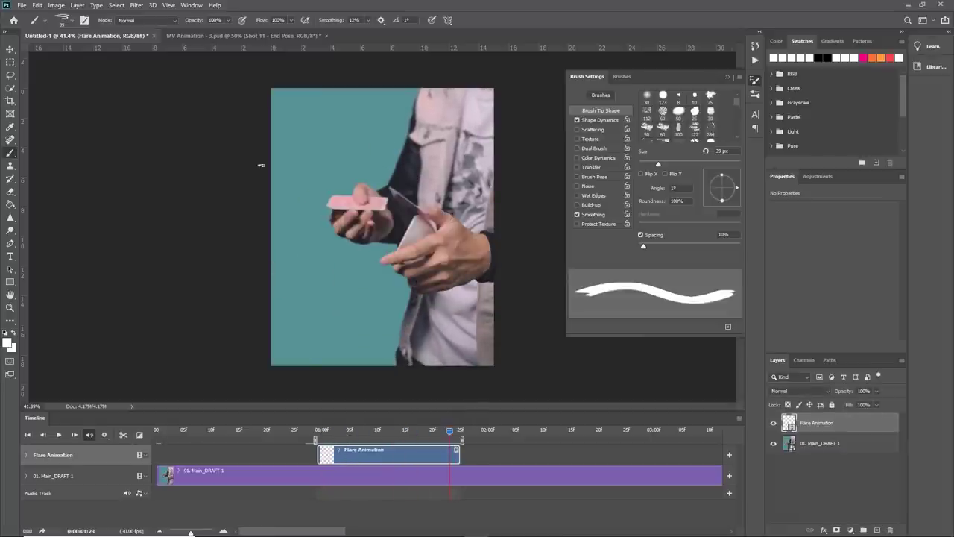
Switch to the MV Animation - 3.psd document and examine its card-trick motion lines frame by frame from 1:00 to 1:06.
left_click(263, 36)
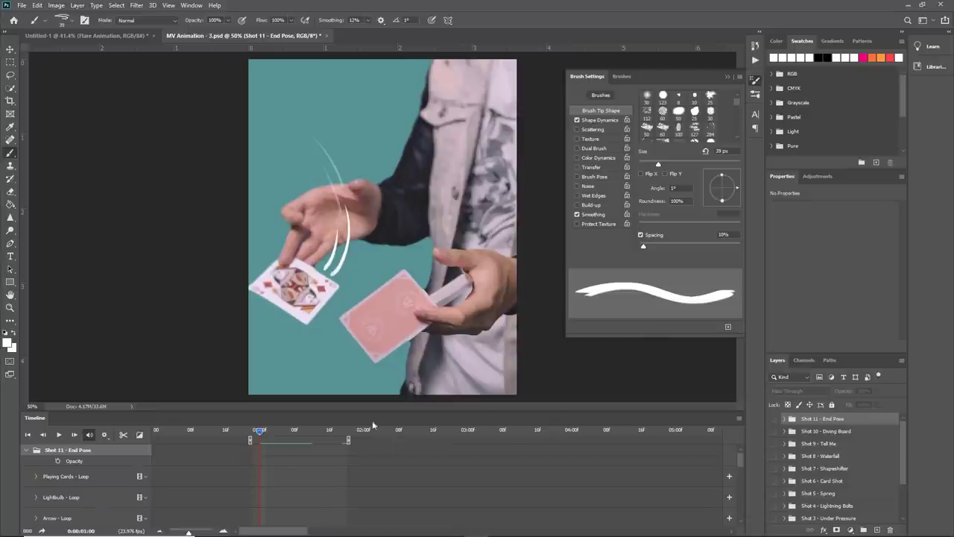
scroll(259, 459, "down", 4)
mouse_move(259, 430)
left_mouse_down()
mouse_move(282, 430)
mouse_move(256, 440)
left_mouse_up()
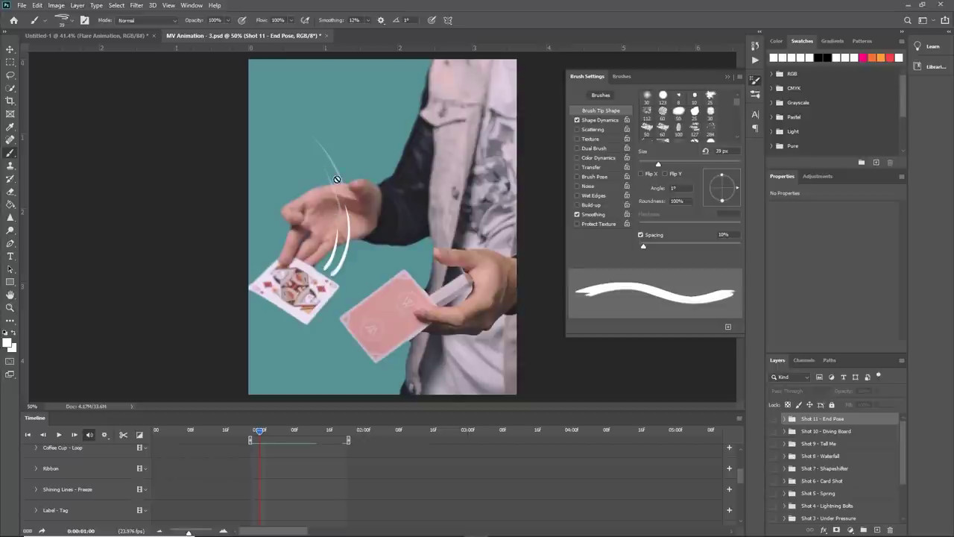
key("Right")
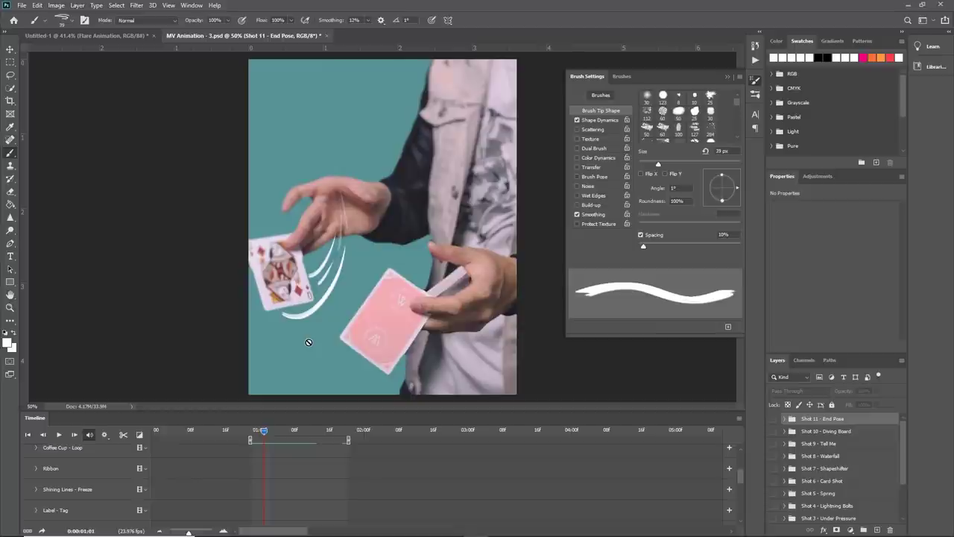
key("Right")
key("Right")
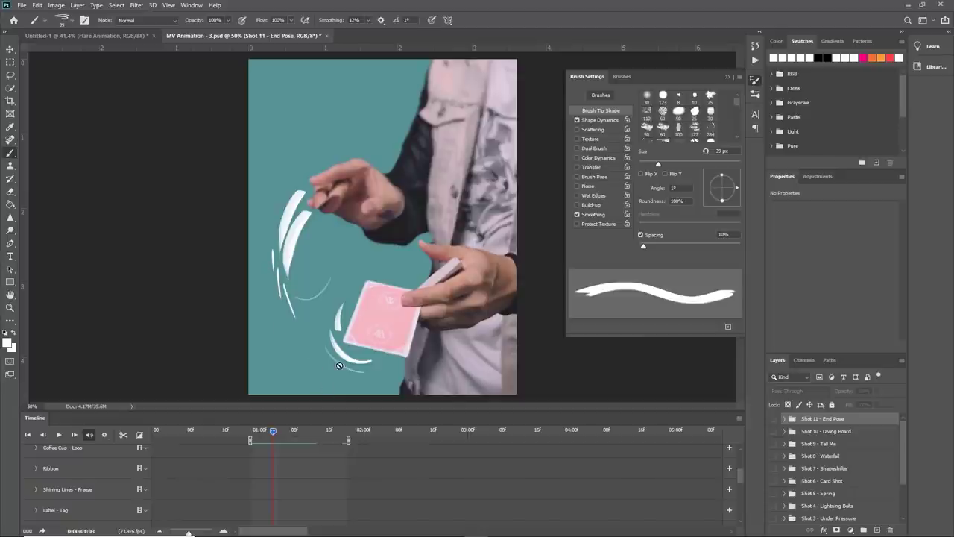
key("Right")
key("Right")
key("Right")
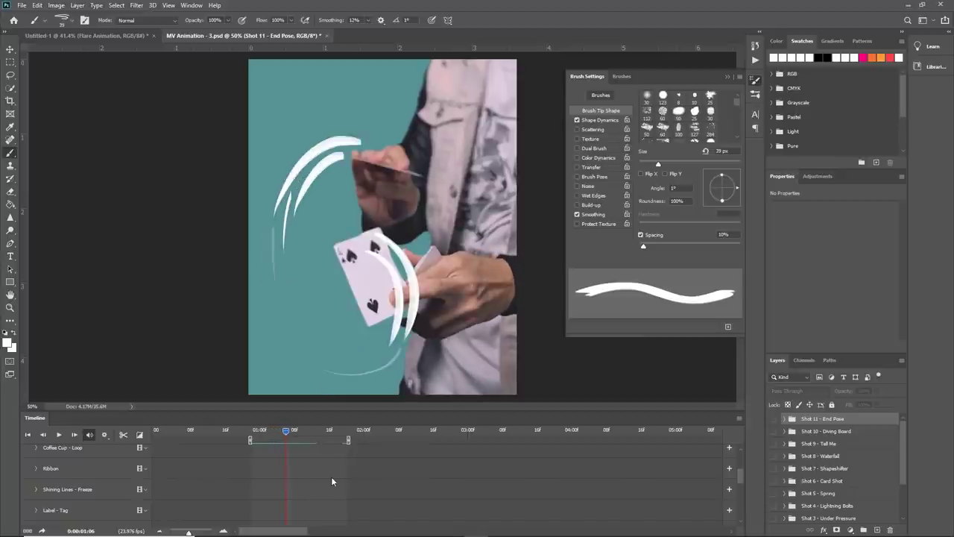
Examine the finished motion lines around both hands frame by frame from 1:06 to 1:09.
key("Right")
key("Right")
key("Right")
key("Left")
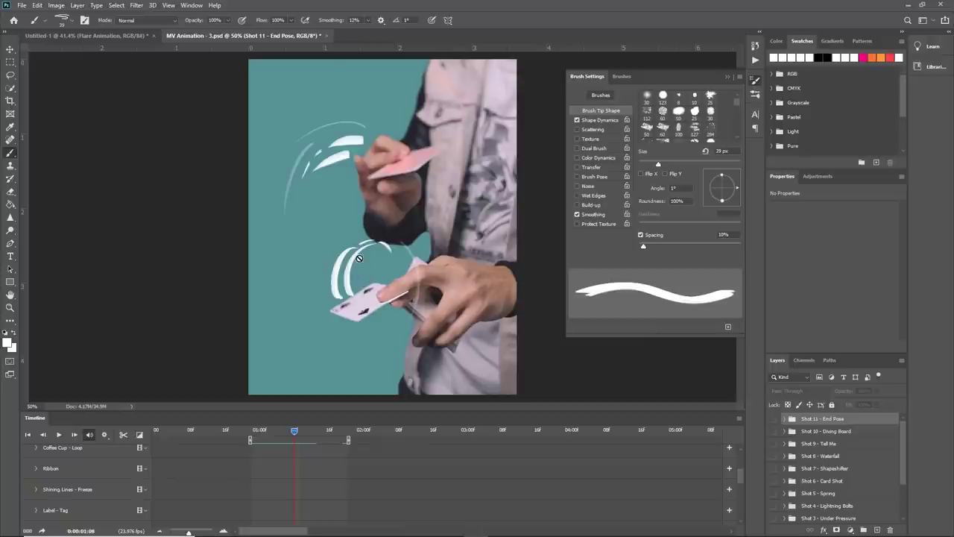
key("Right")
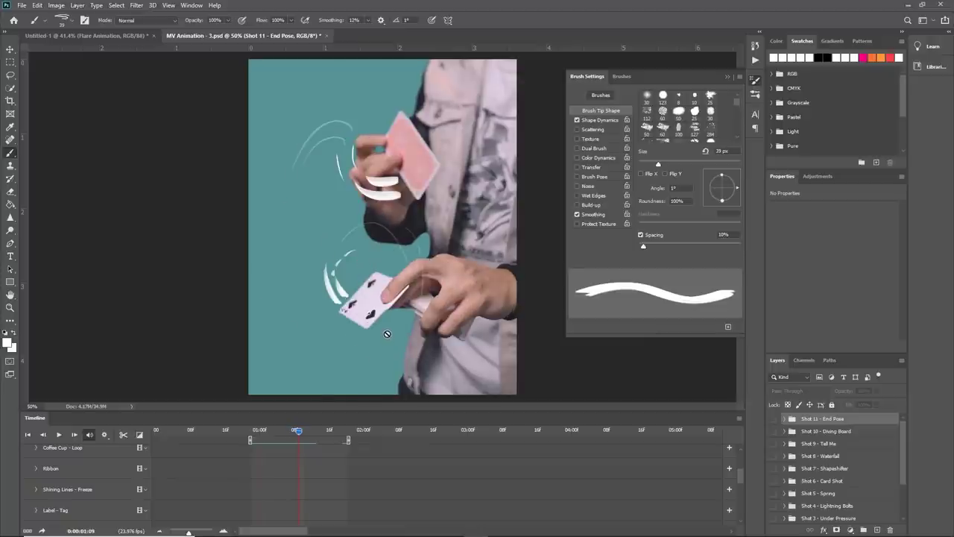
Play back the finished flare animation over the card footage and return the playhead to 1:07.
key("space")
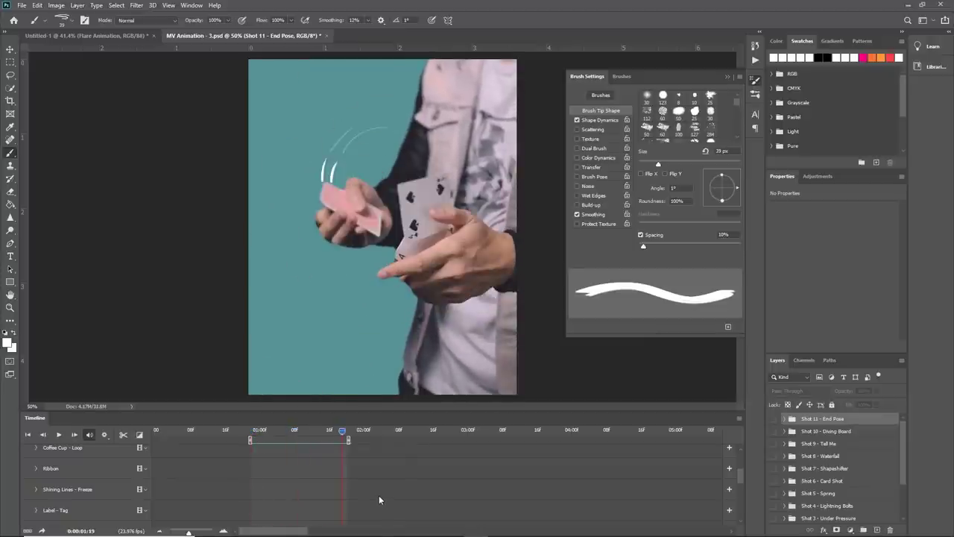
key("space")
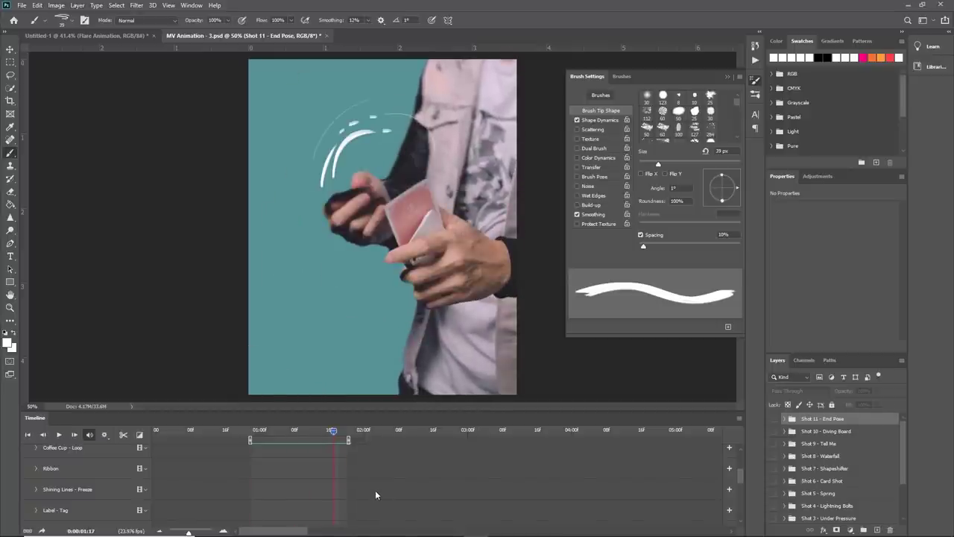
key("space")
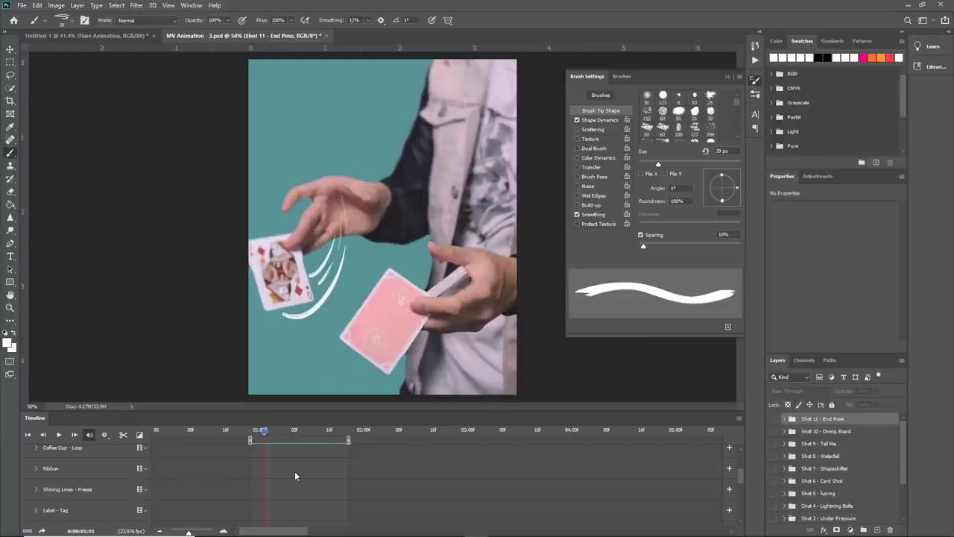
left_click_drag(266, 434, 289, 440)
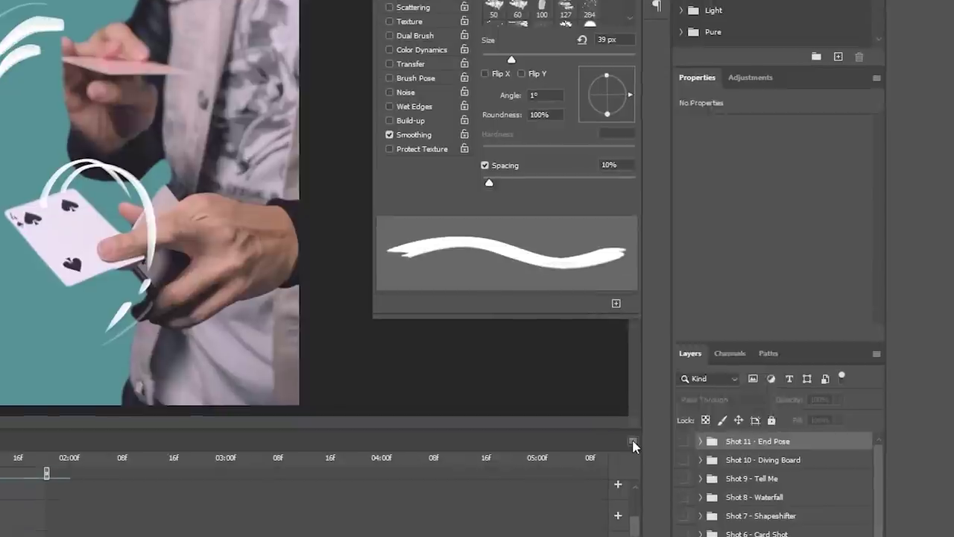
Hide the 01. Main_DRAFT 1 footage, show the black Layer 1 behind the flares, and check the lines up to 1:14.
left_click(739, 419)
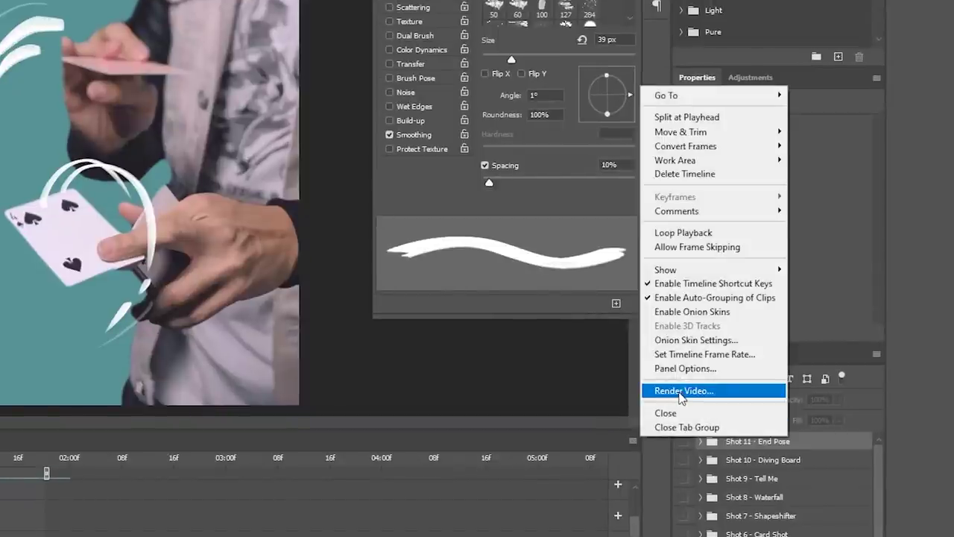
key("Escape")
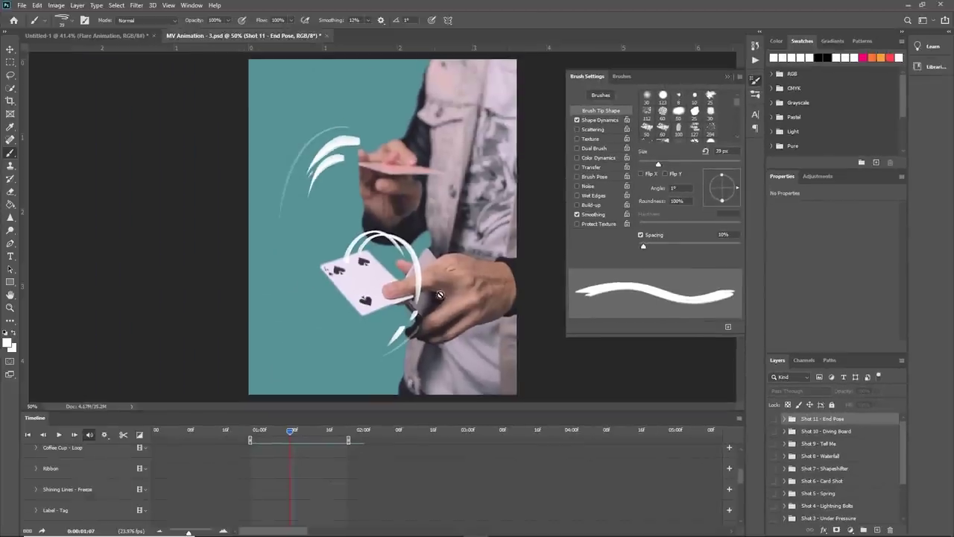
scroll(791, 468, "down", 3)
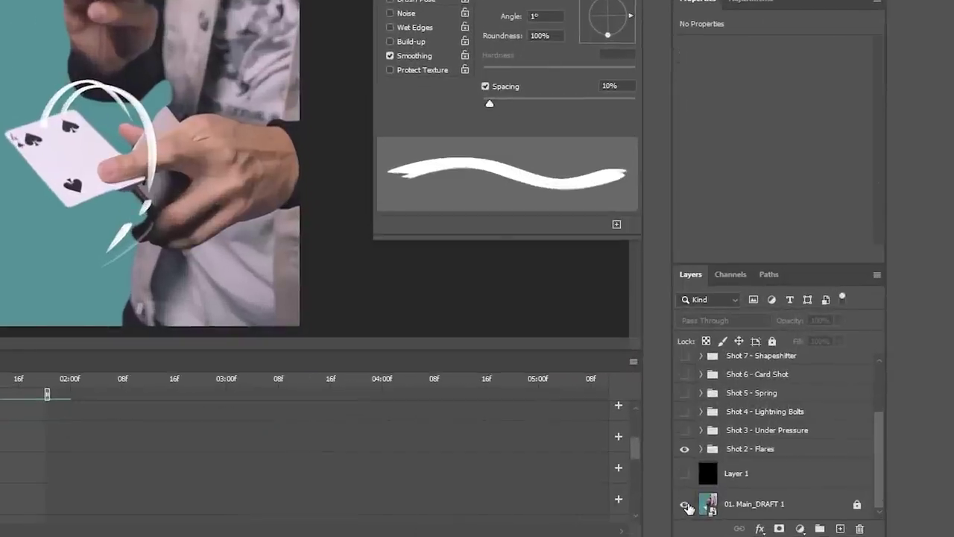
left_click(686, 510)
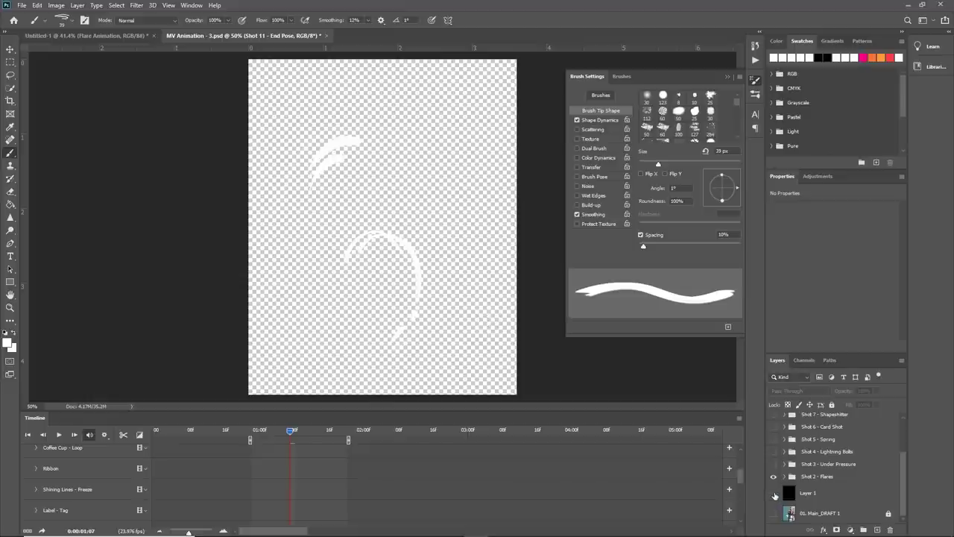
left_click(777, 497)
left_click(775, 495)
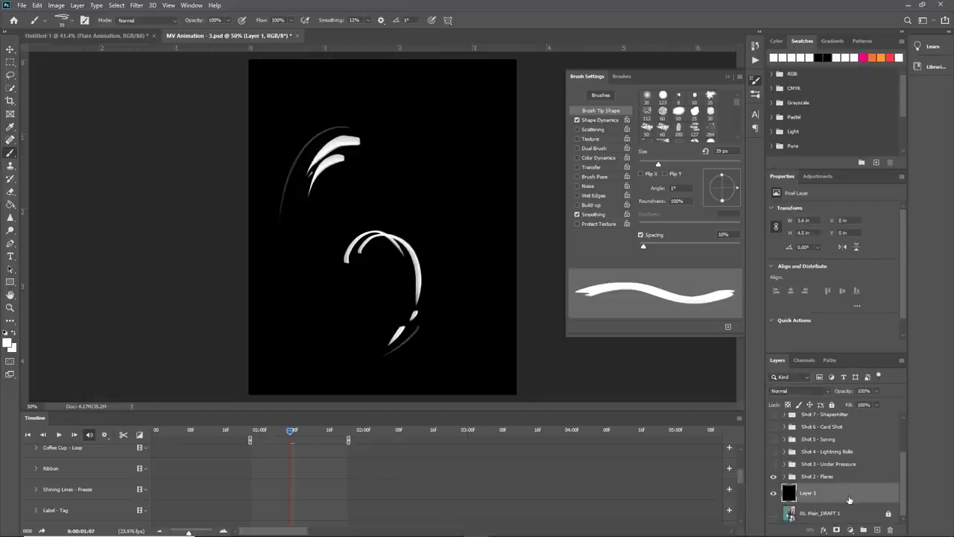
left_click_drag(291, 431, 320, 434)
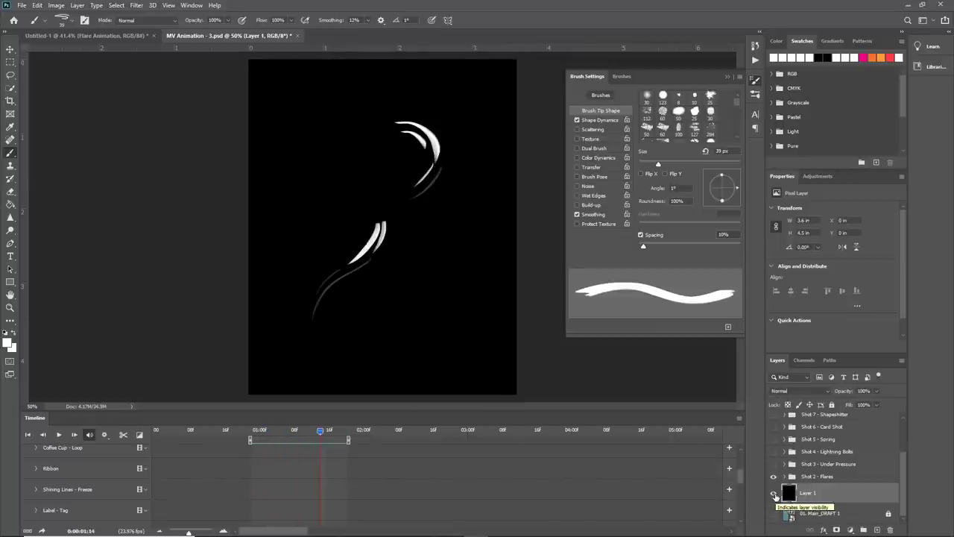
Hide Layer 1 and render the work area as MV Animation - 3.mp4 in H.264, High Quality, at document size and frame rate.
left_click(774, 496)
left_click(740, 420)
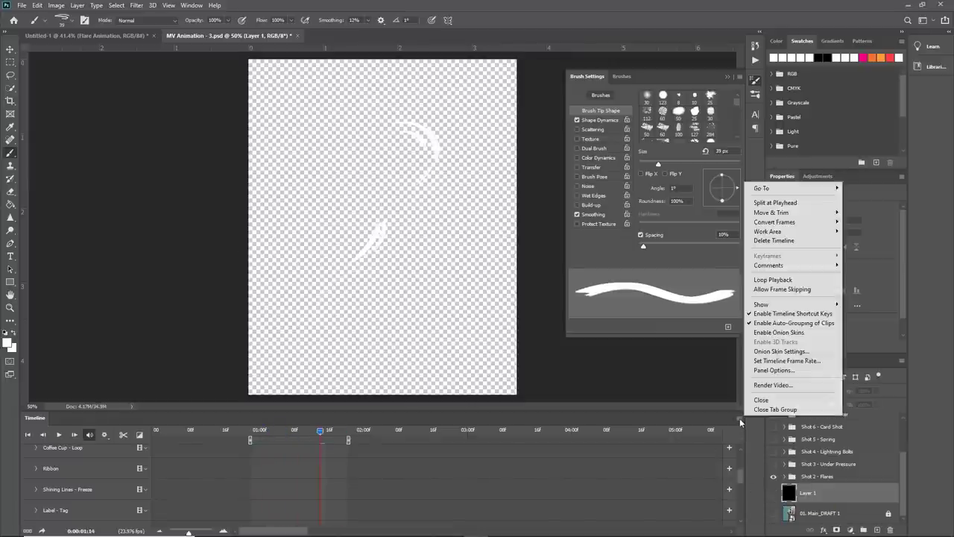
left_click(776, 384)
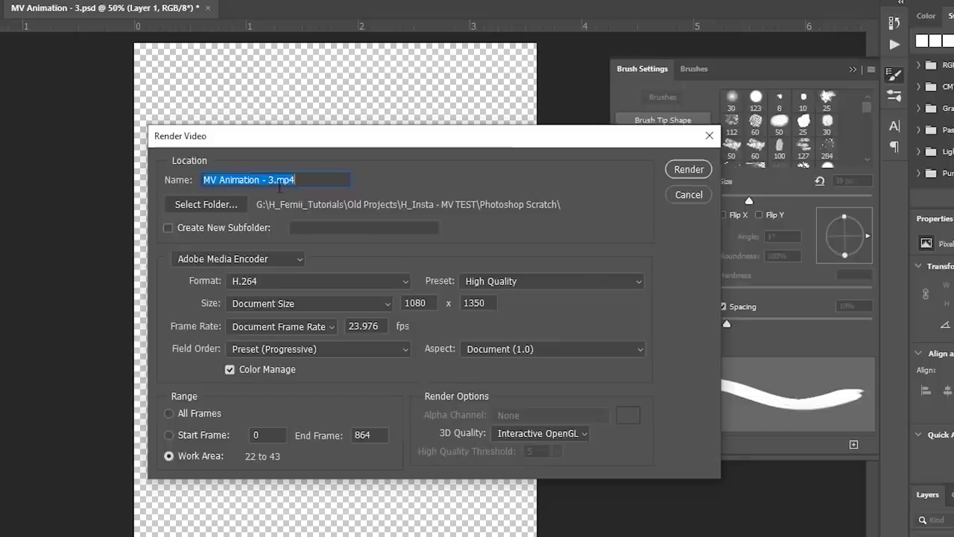
left_click(209, 206)
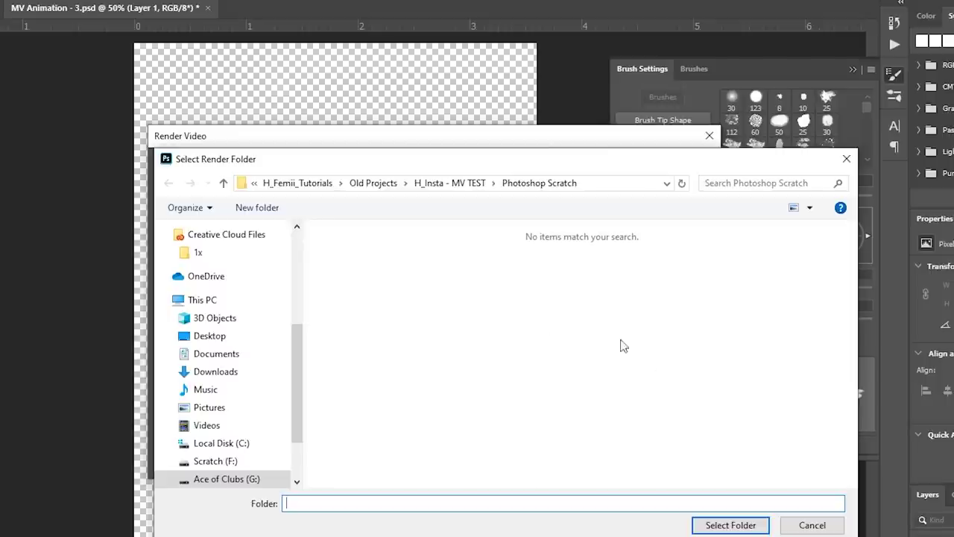
left_click(811, 523)
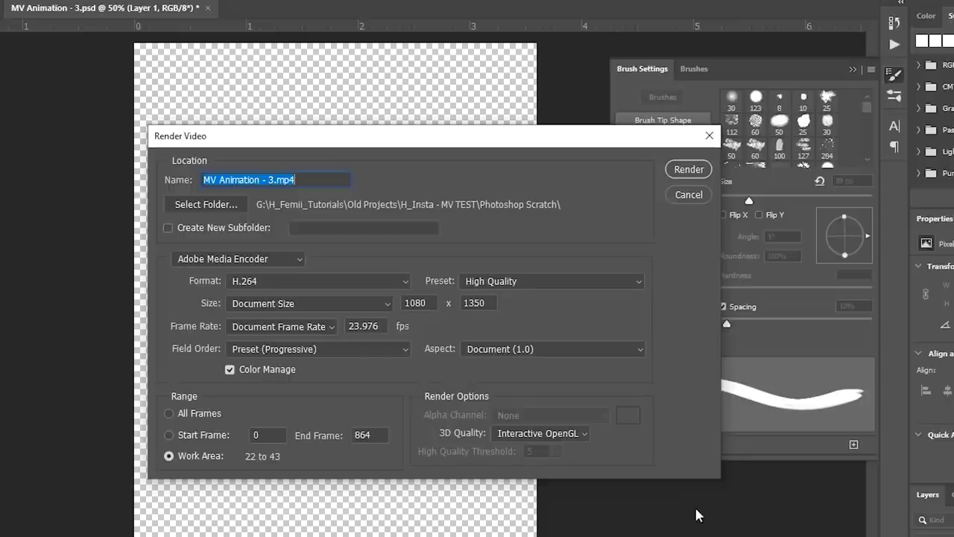
left_click(322, 288)
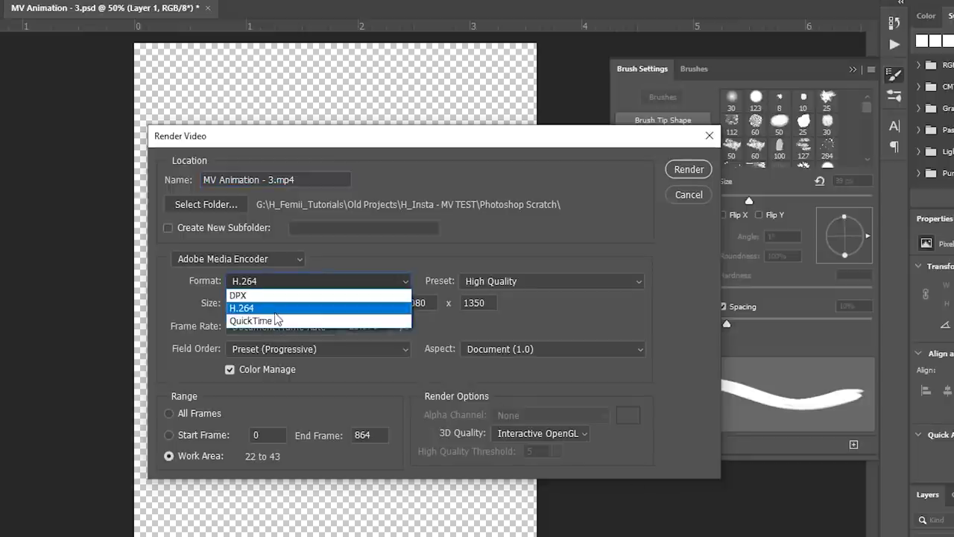
left_click(275, 313)
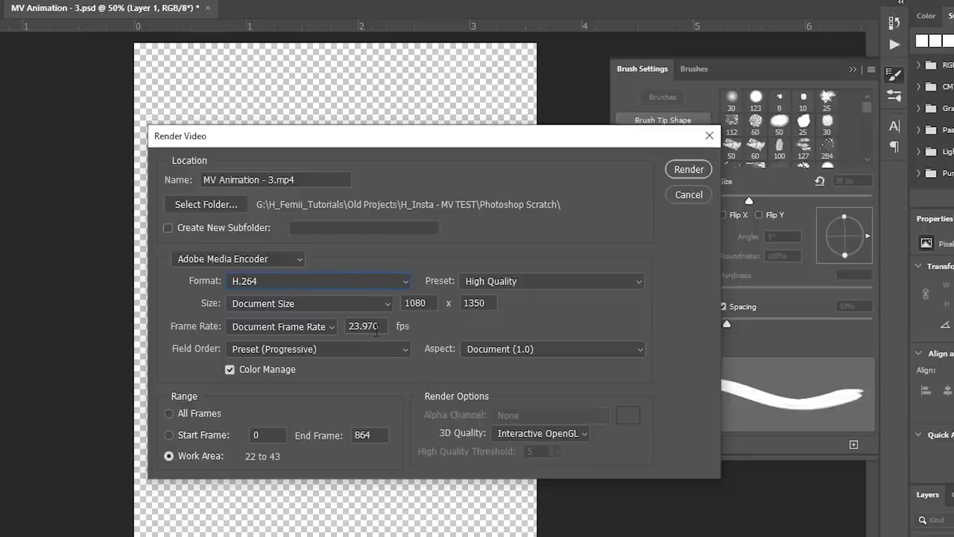
left_click(689, 169)
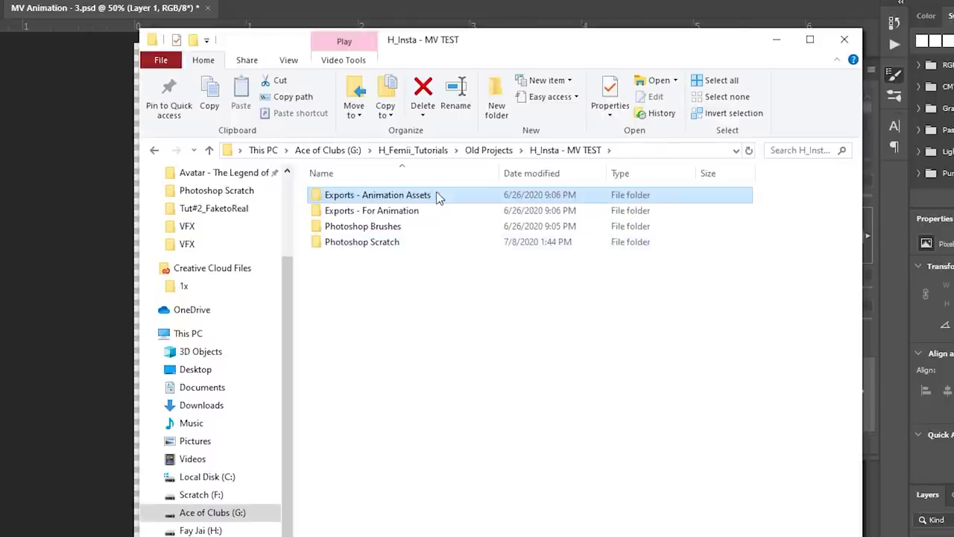
Preview Shot 2 - Flares.mp4 from the Exports - Animation Assets folder and import it into the After Effects project.
double_click(383, 195)
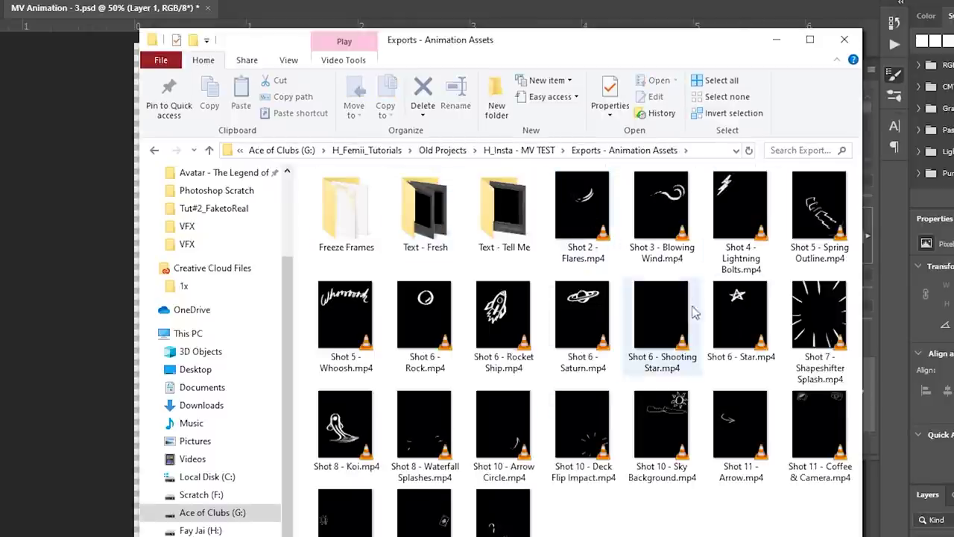
double_click(593, 208)
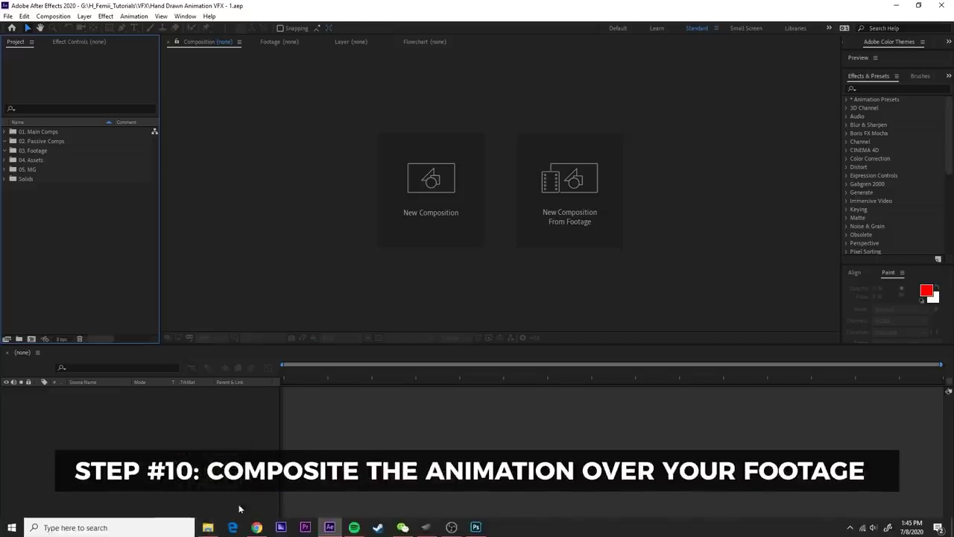
left_click(208, 527)
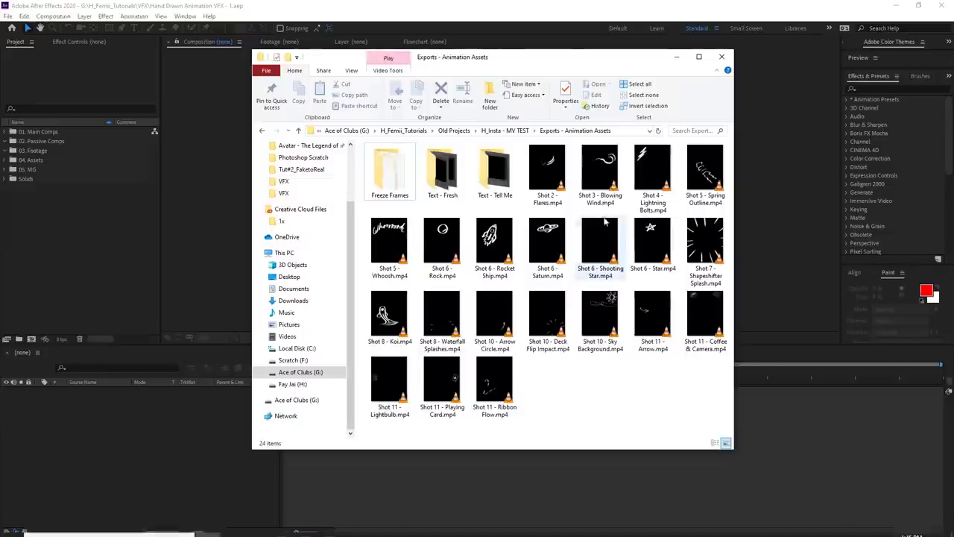
left_click_drag(547, 170, 103, 254)
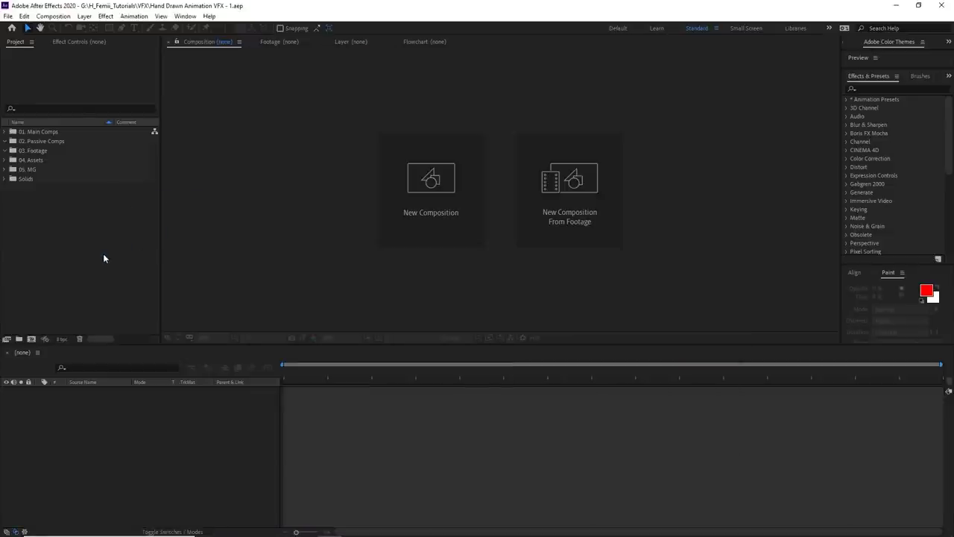
Import 01. Main_DRAFT 1.mp4 from the Exports - For Animation folder and create a composition from it.
left_click(209, 529)
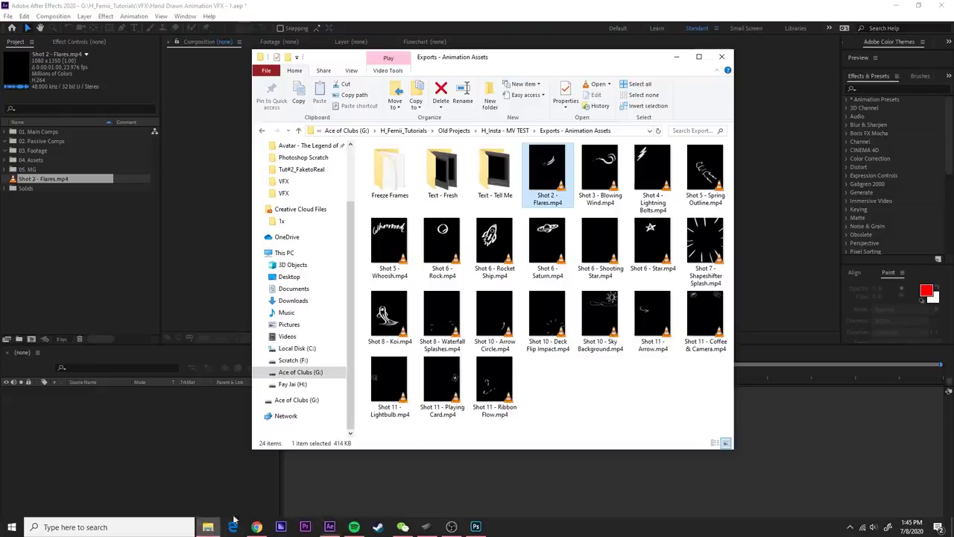
left_click(515, 131)
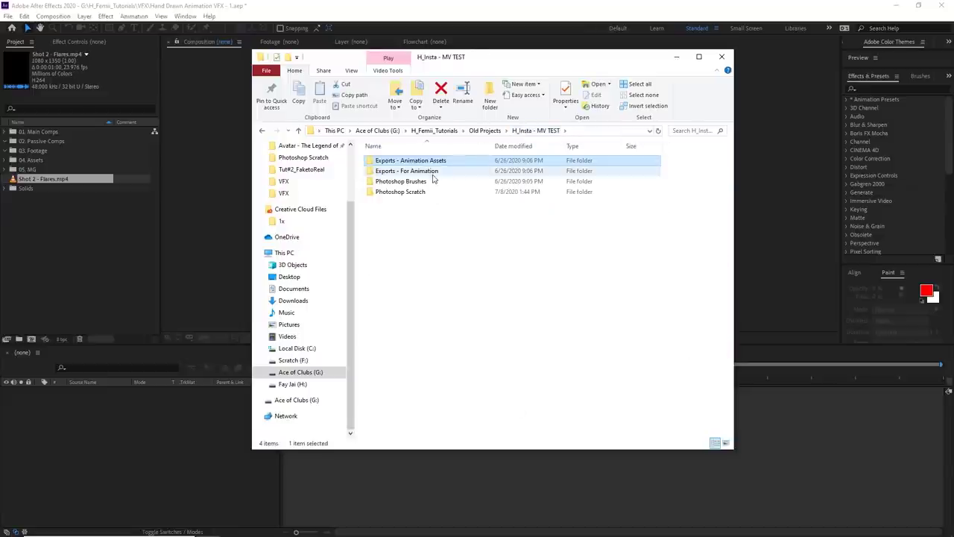
double_click(406, 171)
left_click_drag(402, 205, 108, 248)
left_click_drag(82, 388, 47, 455)
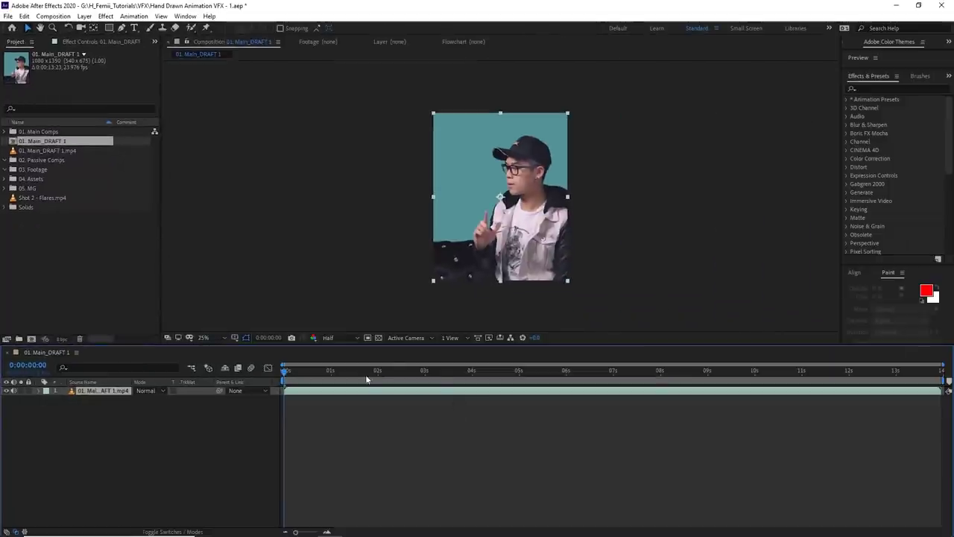
Place Shot 2 - Flares.mp4 above the main footage in the composition, starting at 0:00:00:23.
left_click_drag(366, 380, 331, 385)
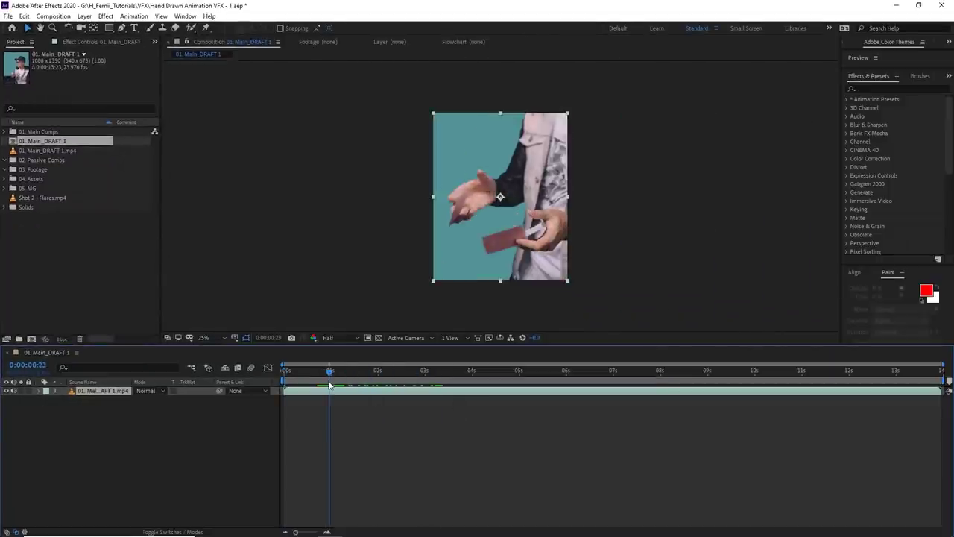
left_click_drag(53, 197, 143, 388)
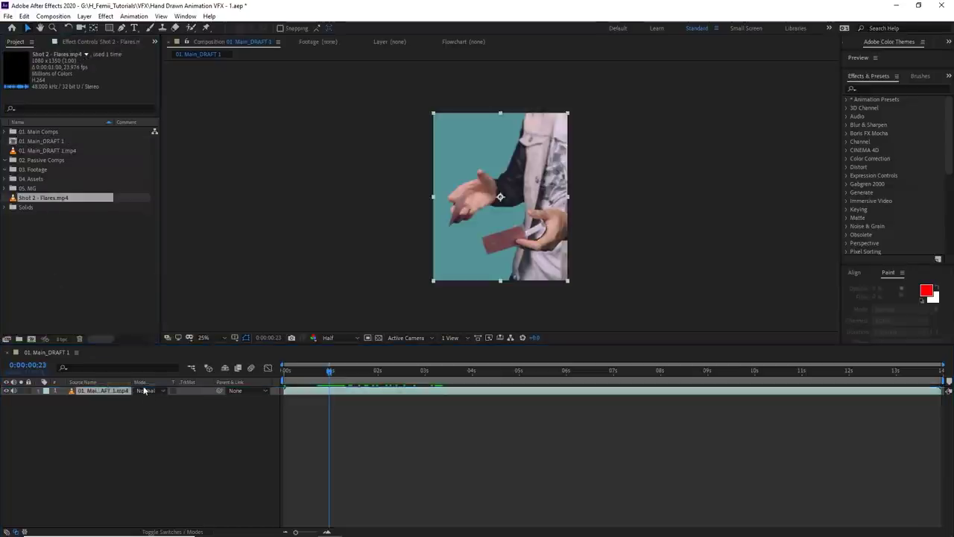
left_click_drag(310, 395, 345, 396)
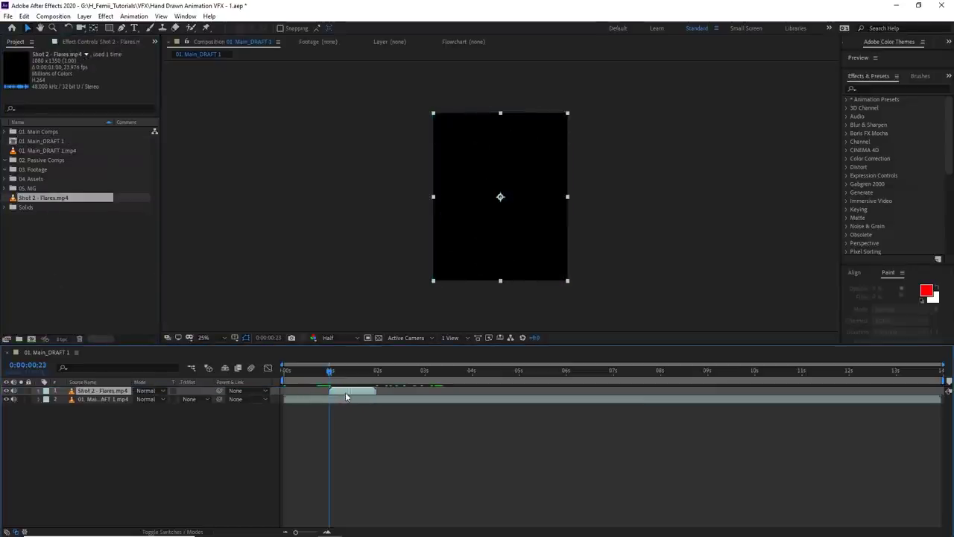
Set the Shot 2 - Flares.mp4 layer's blending mode to Screen and check the flares over the card footage.
scroll(331, 398, "up", 4)
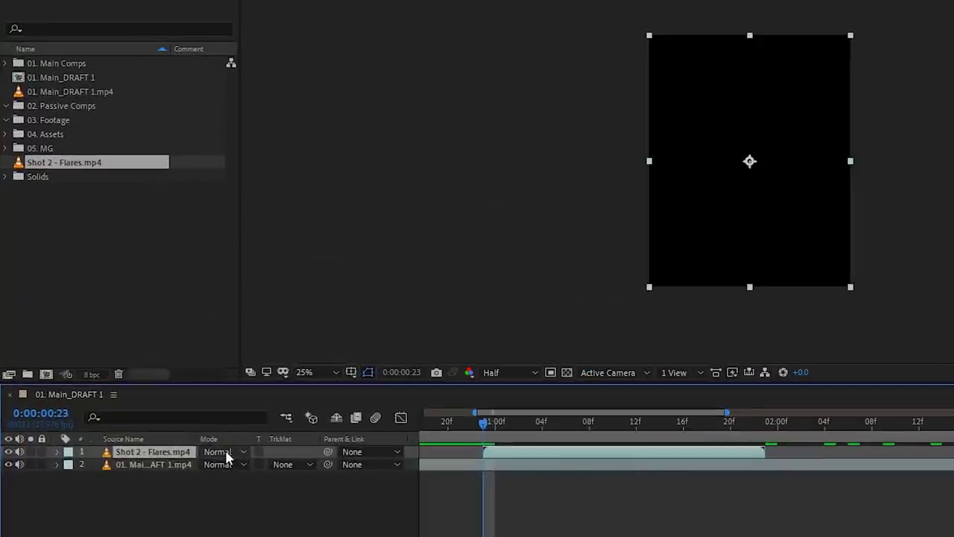
left_click(151, 390)
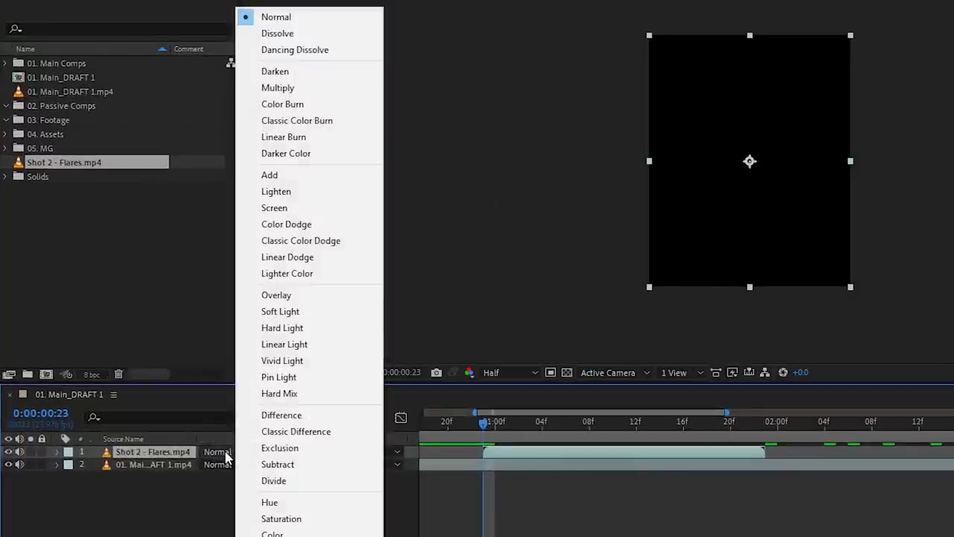
left_click(319, 208)
left_click_drag(485, 431, 568, 440)
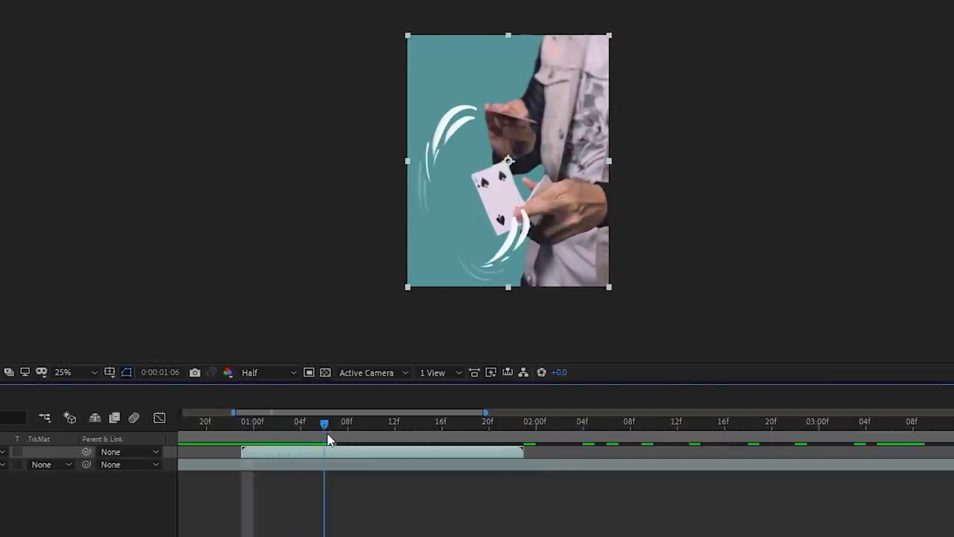
left_click_drag(328, 439, 223, 437)
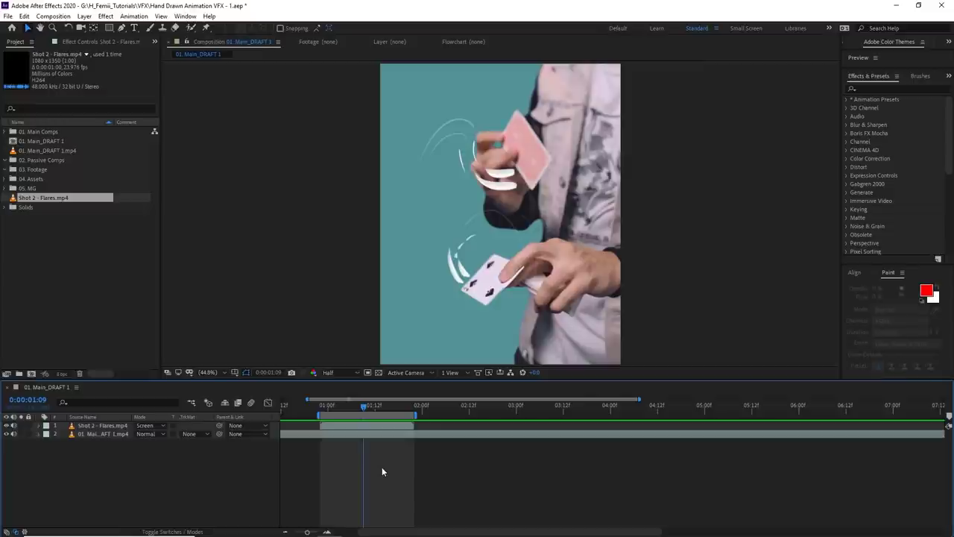
Add the 01. Main_DRAFT 1 composition to the render queue and switch to the Untitled-1 document in Photoshop.
key("ctrl+m")
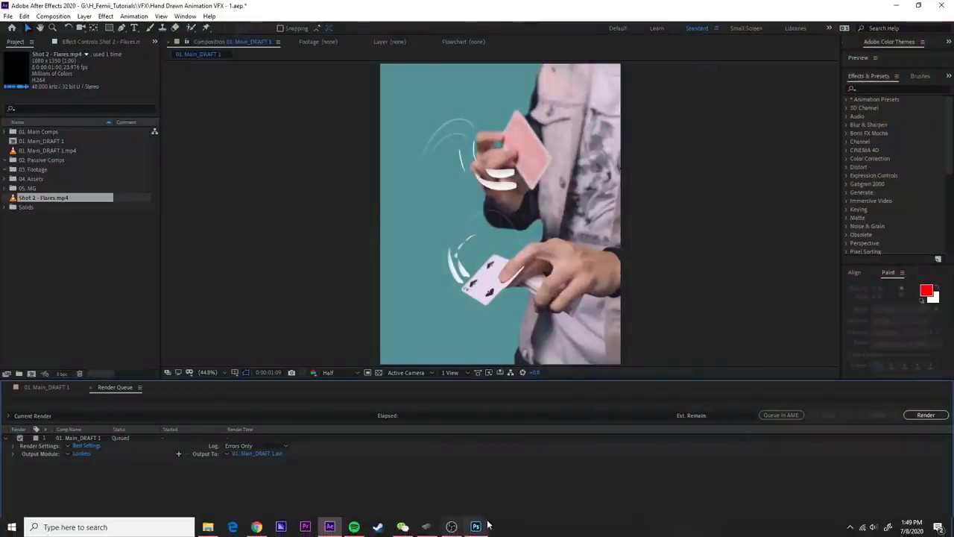
left_click(475, 527)
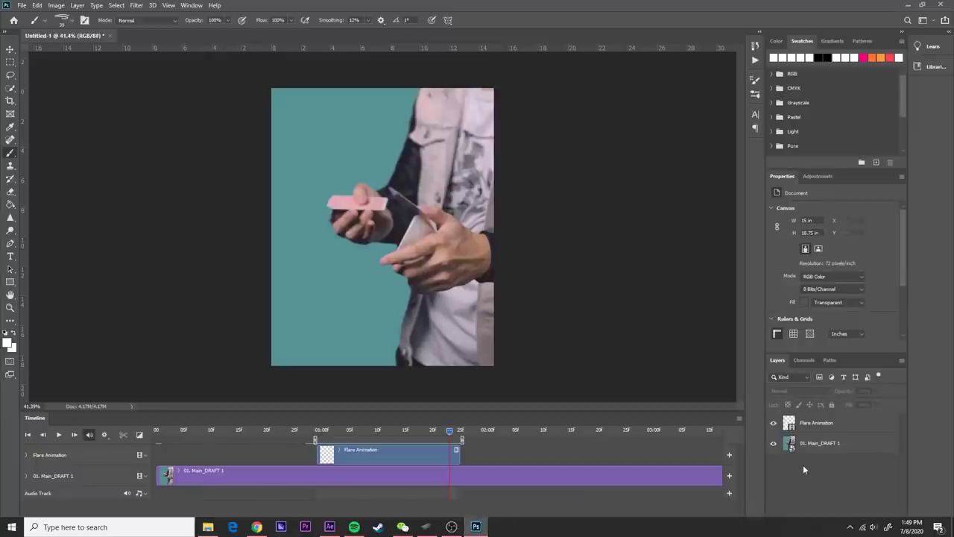
Add a blank layer beneath the existing ones and delete the Flare Animation and 01. Main_DRAFT 1 layers.
left_click(814, 443)
left_click(820, 424, "shift")
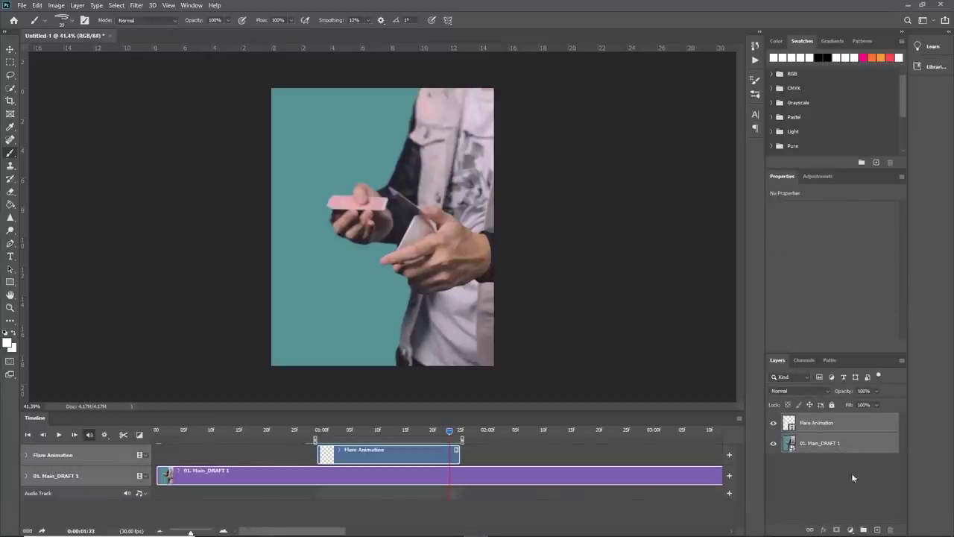
left_click(877, 527)
left_click_drag(820, 424, 823, 476)
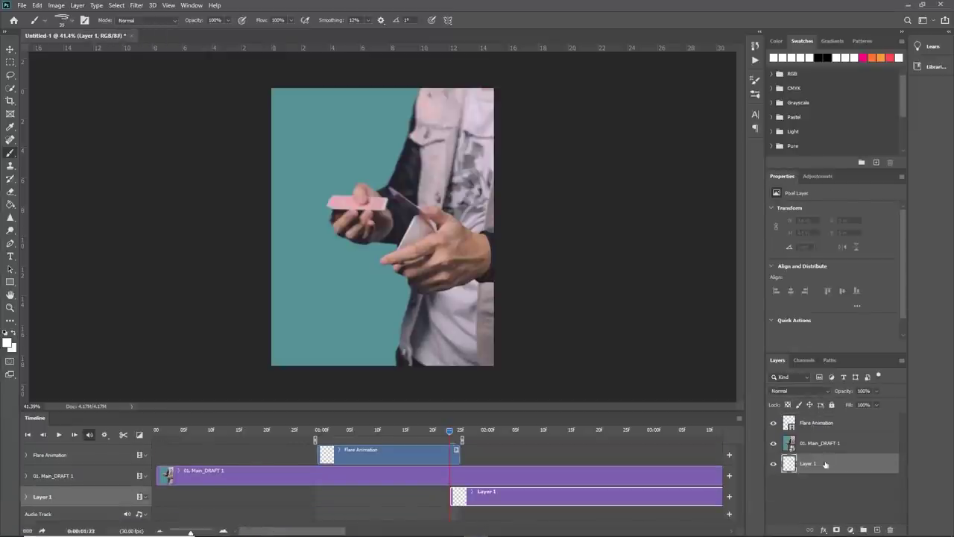
left_click(825, 443)
left_click(819, 424, "shift")
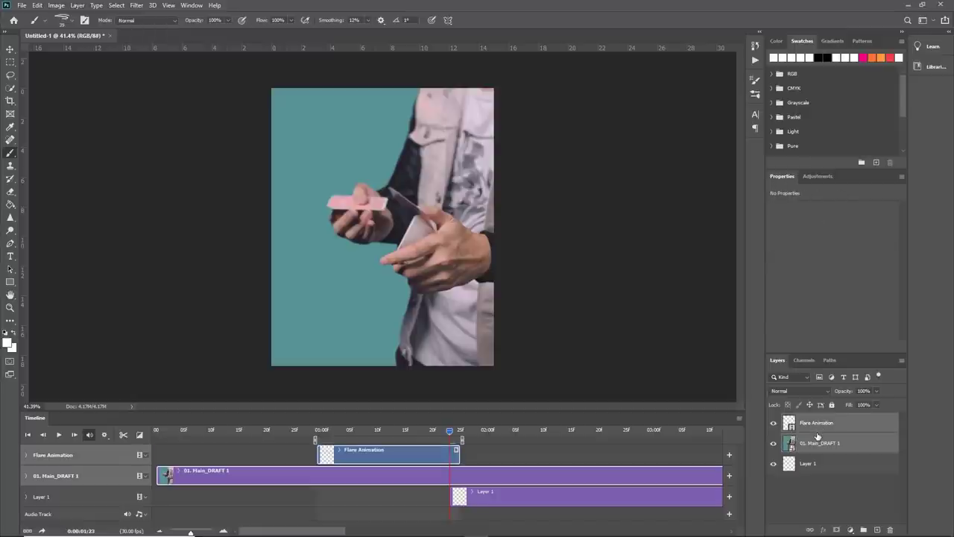
key("Delete")
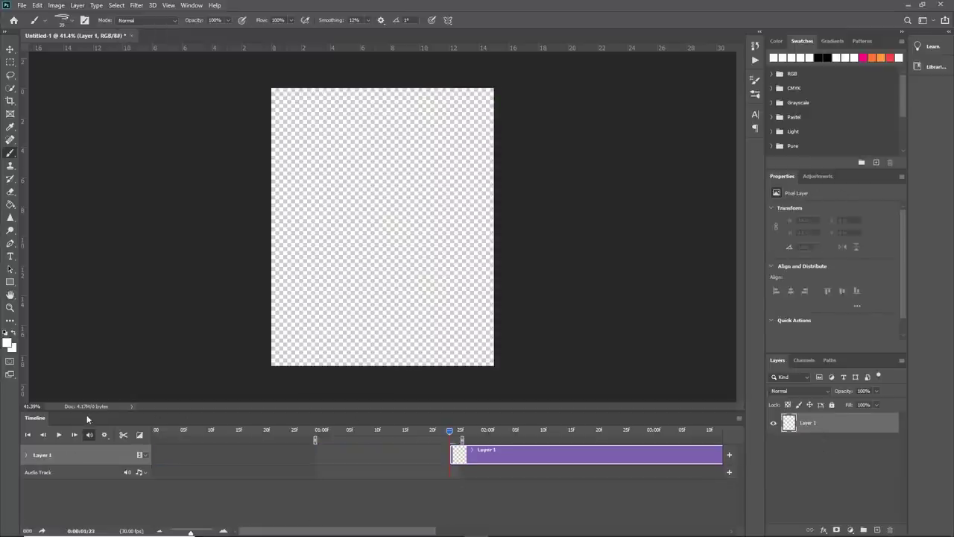
Close the Timeline and fill Layer 1 with black (000000).
right_click(27, 422)
left_click(38, 426)
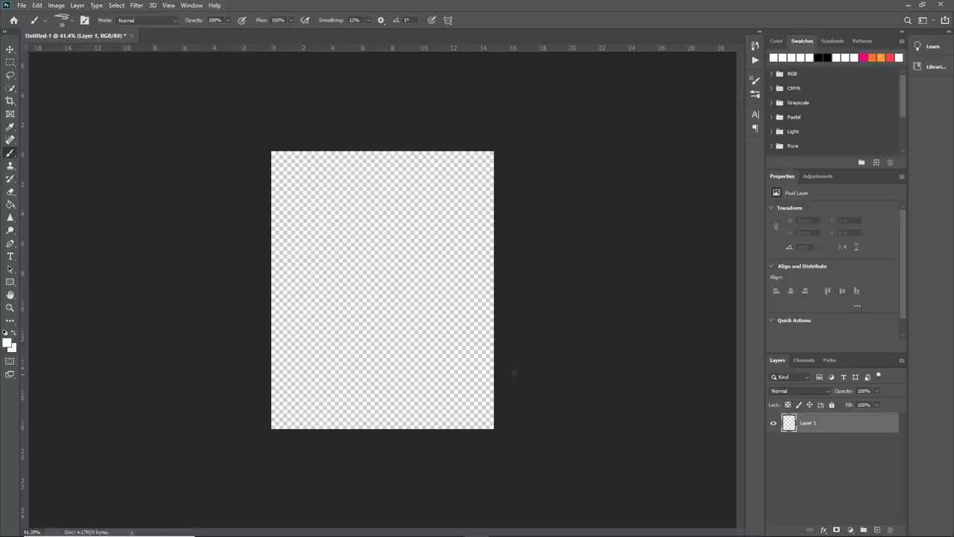
left_click(10, 344)
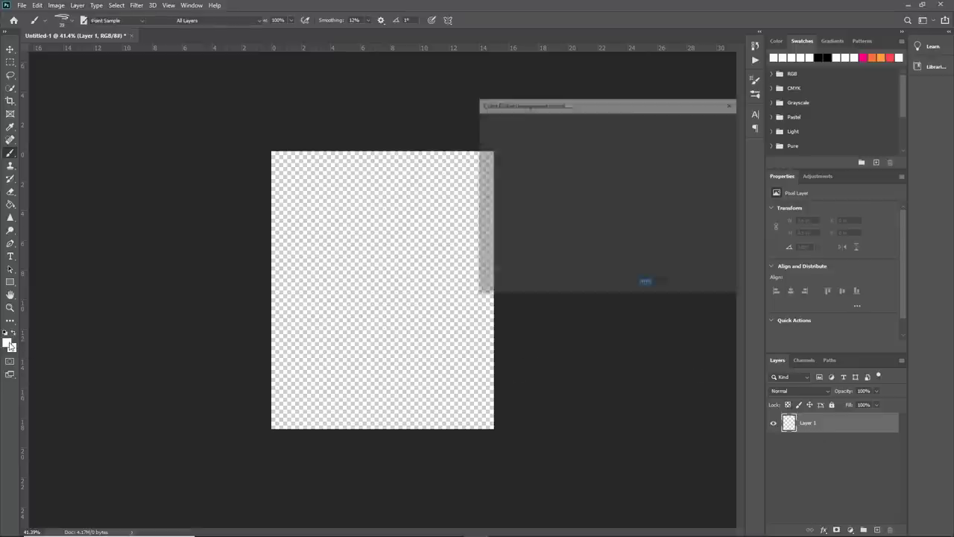
left_click_drag(514, 202, 652, 300)
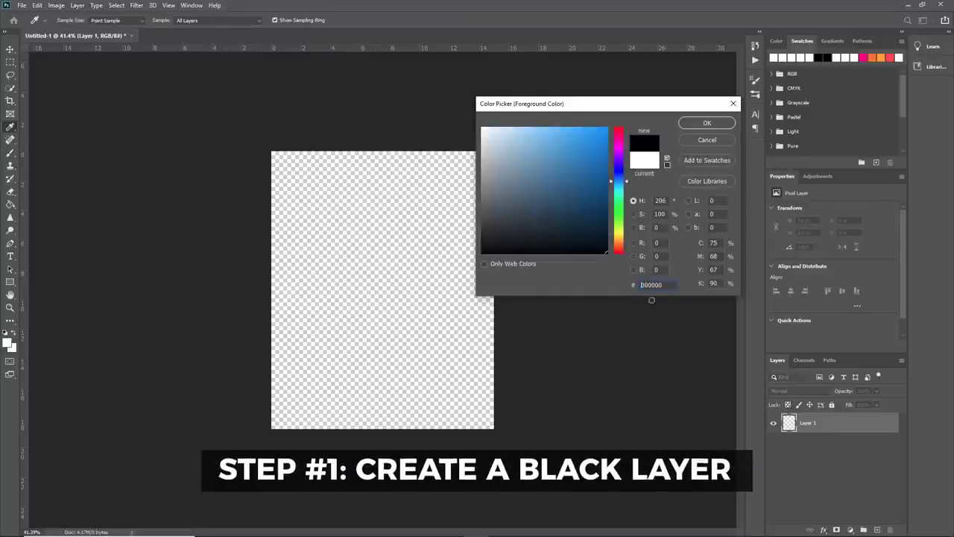
left_click(706, 123)
key("b")
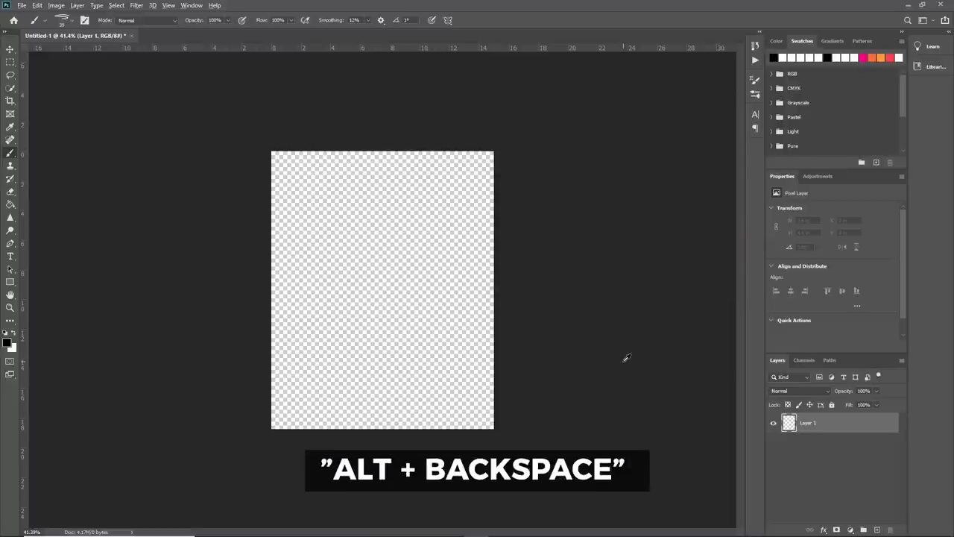
key("alt+BackSpace")
Add a new empty layer above the black one for the lettering.
left_click(877, 528)
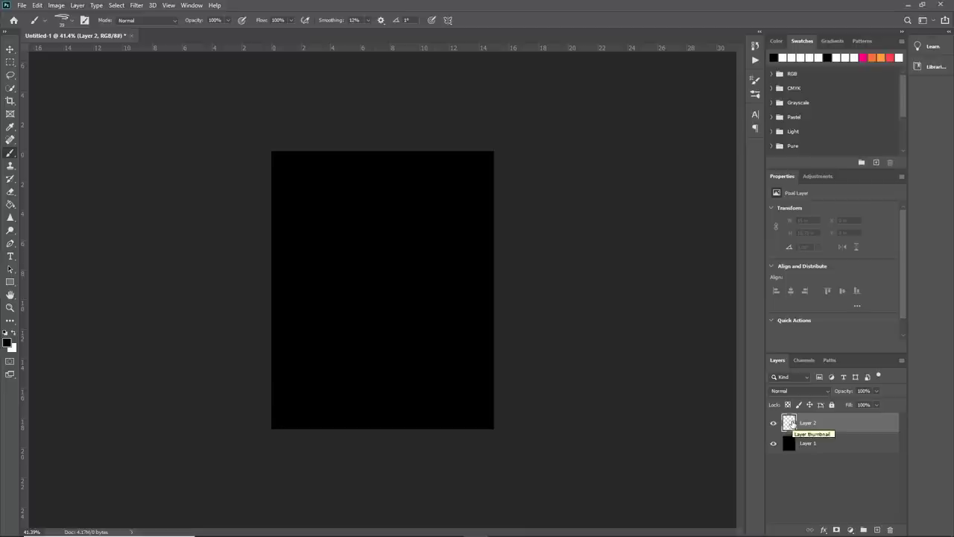
scroll(316, 375, "up", 3)
scroll(313, 375, "up", 1)
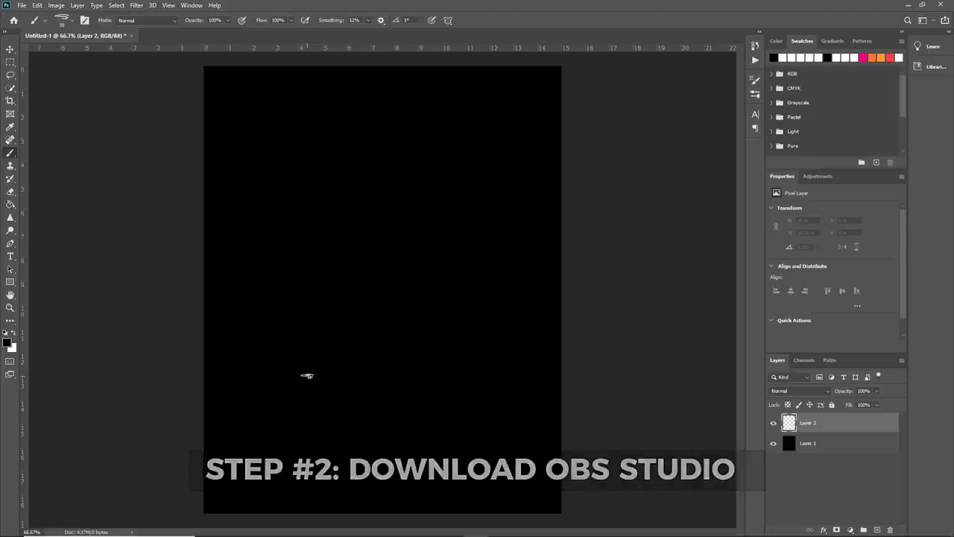
Switch to OBS and review the Capture Cursor option in the Monitor - Right source's properties.
mouse_move(350, 534)
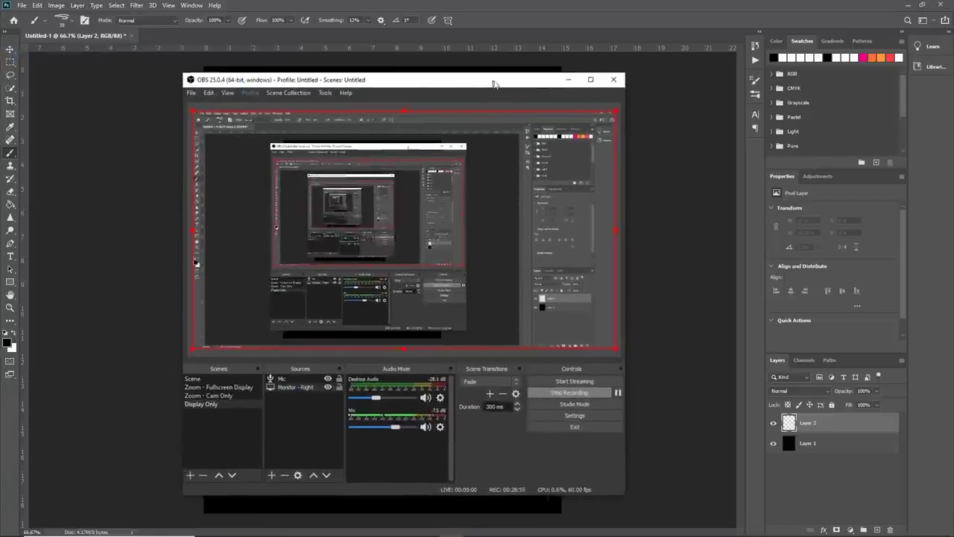
left_click_drag(517, 87, 496, 78)
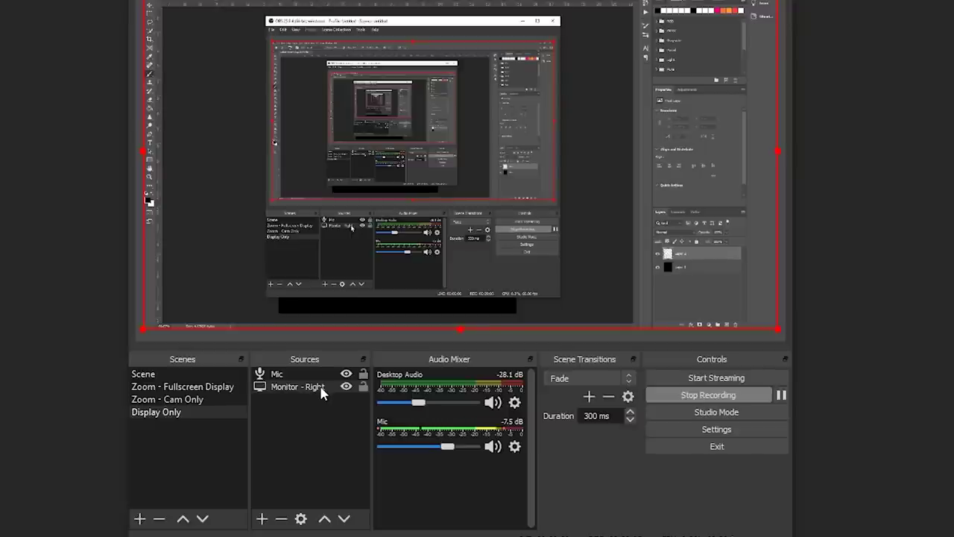
right_click(320, 383)
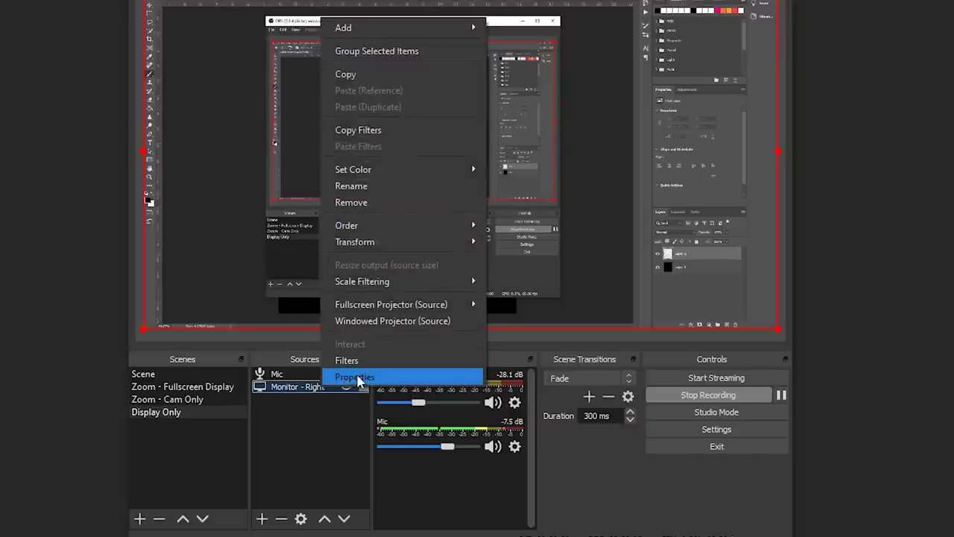
left_click(357, 378)
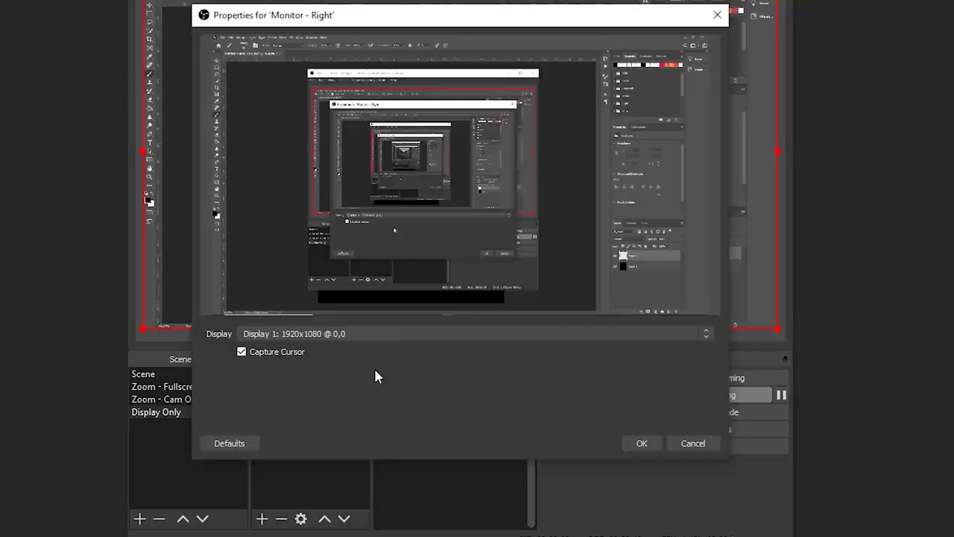
left_click(242, 352)
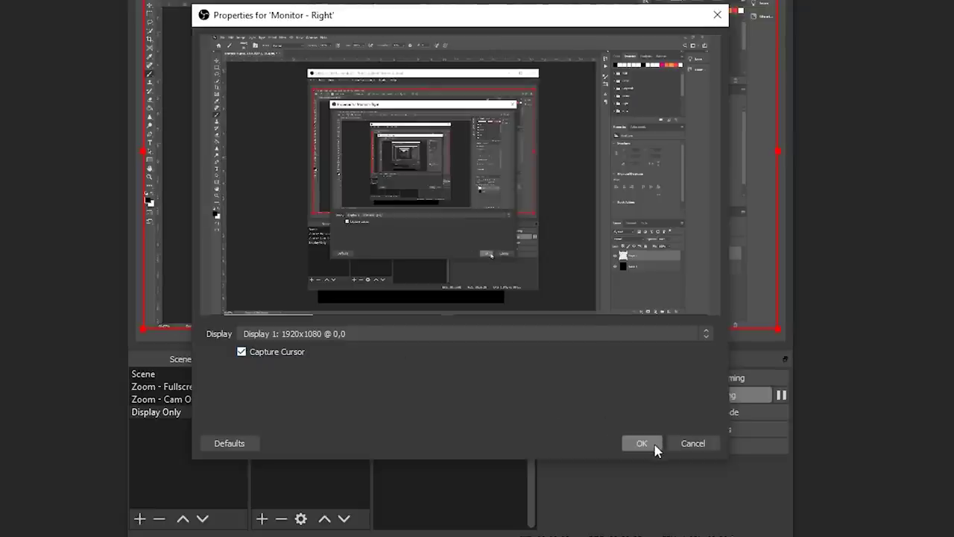
left_click(653, 446)
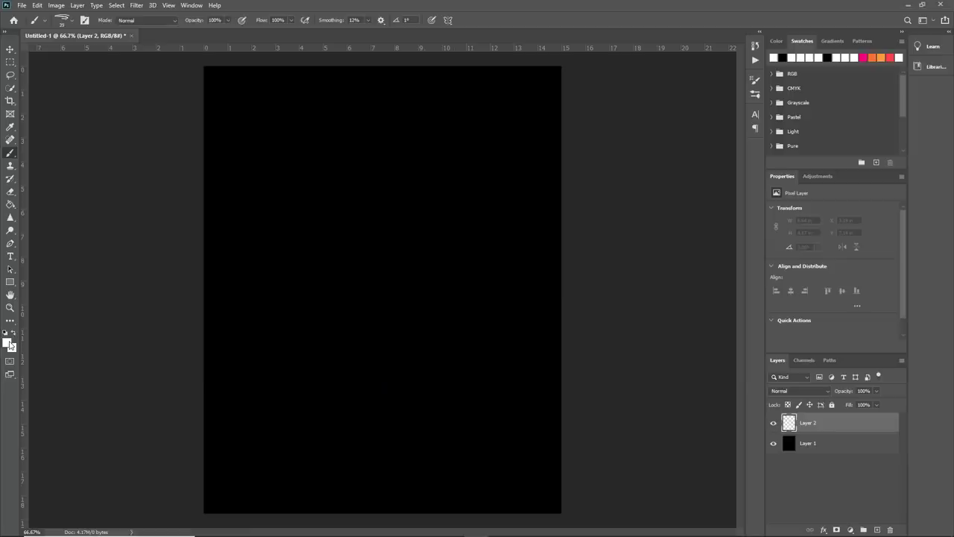
Choose white as the foreground color in Photoshop, test a zigzag brush stroke on Layer 2 and undo it.
left_click(8, 342)
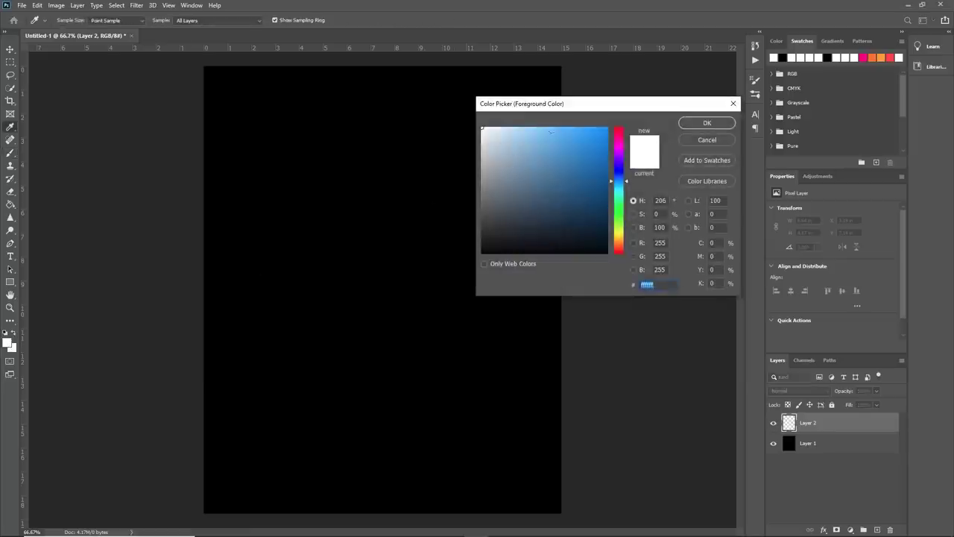
left_click(707, 123)
mouse_move(281, 220)
left_mouse_down()
mouse_move(318, 244)
mouse_move(352, 245)
mouse_move(327, 293)
mouse_move(384, 272)
mouse_move(377, 309)
left_mouse_up()
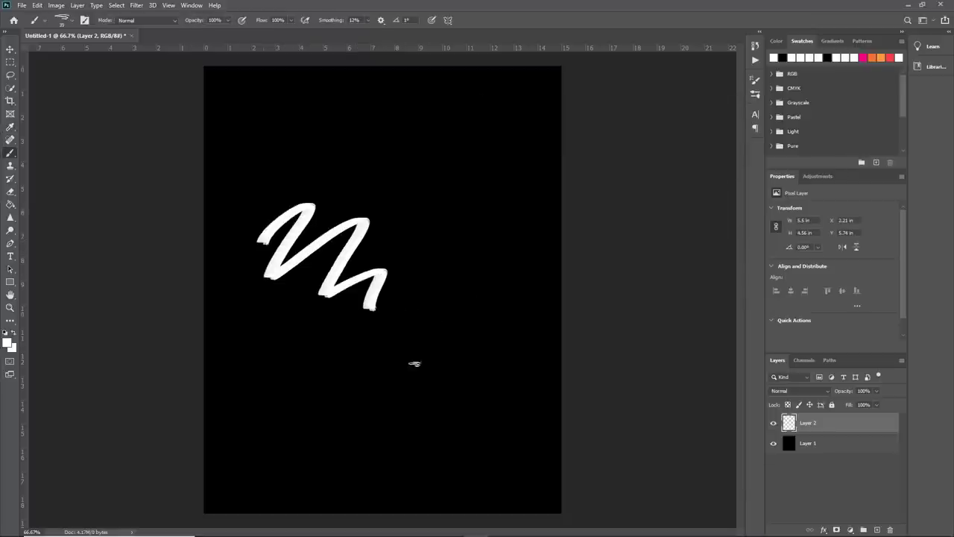
key("ctrl+z")
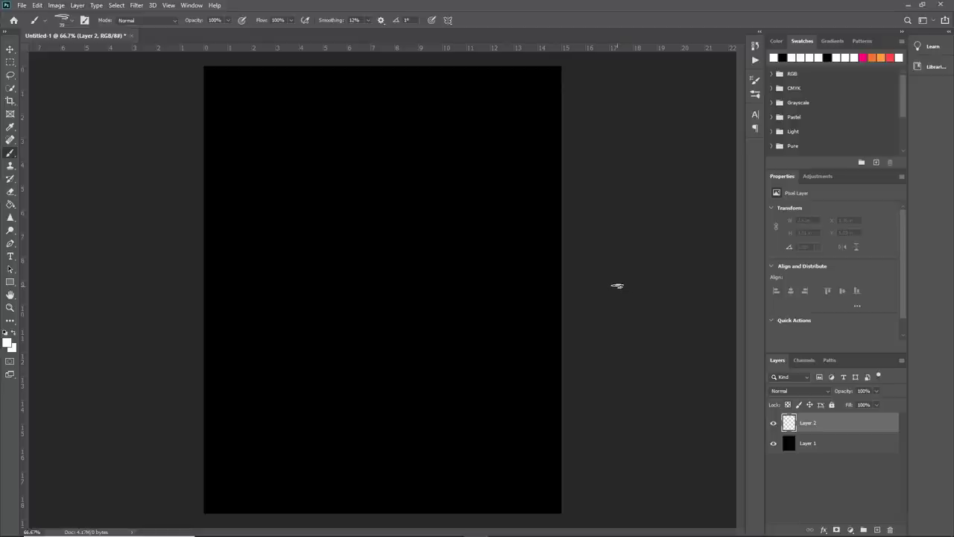
Bring up OBS for the screen recording and brush the word ALWAYS in white across the upper half of Layer 2.
left_click(451, 531)
left_click_drag(242, 265, 276, 257)
left_click_drag(287, 205, 325, 256)
left_click_drag(317, 213, 372, 227)
left_click_drag(369, 261, 416, 257)
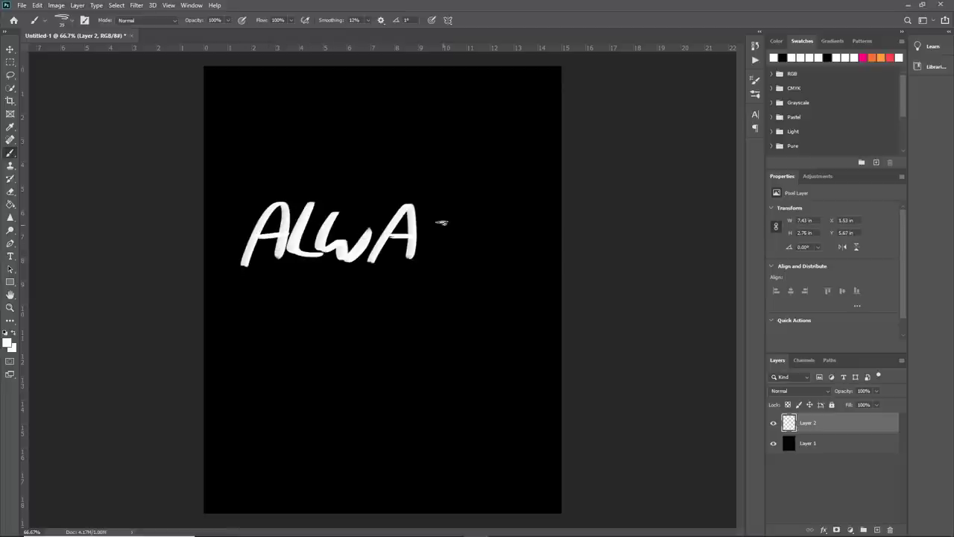
left_click_drag(422, 209, 426, 261)
left_click_drag(501, 215, 457, 254)
Brush the second line of lettering, beginning with PLAN A, in white beneath ALWAYS.
mouse_move(253, 294)
left_mouse_down()
mouse_move(243, 349)
mouse_move(321, 339)
left_mouse_up()
mouse_move(341, 287)
left_mouse_down()
mouse_move(325, 343)
mouse_move(373, 337)
left_mouse_up()
mouse_move(367, 340)
left_mouse_down()
mouse_move(369, 295)
mouse_move(395, 294)
left_mouse_up()
mouse_move(422, 337)
left_mouse_down()
mouse_move(445, 289)
mouse_move(456, 336)
left_mouse_up()
mouse_move(440, 317)
left_mouse_down()
mouse_move(468, 313)
mouse_move(452, 335)
left_mouse_up()
mouse_move(456, 315)
left_mouse_down()
mouse_move(493, 308)
mouse_move(483, 335)
left_mouse_up()
left_click_drag(514, 294, 524, 326)
left_click_drag(527, 291, 504, 294)
mouse_move(543, 299)
left_mouse_down()
mouse_move(536, 328)
mouse_move(554, 334)
left_mouse_up()
key("alt+Tab")
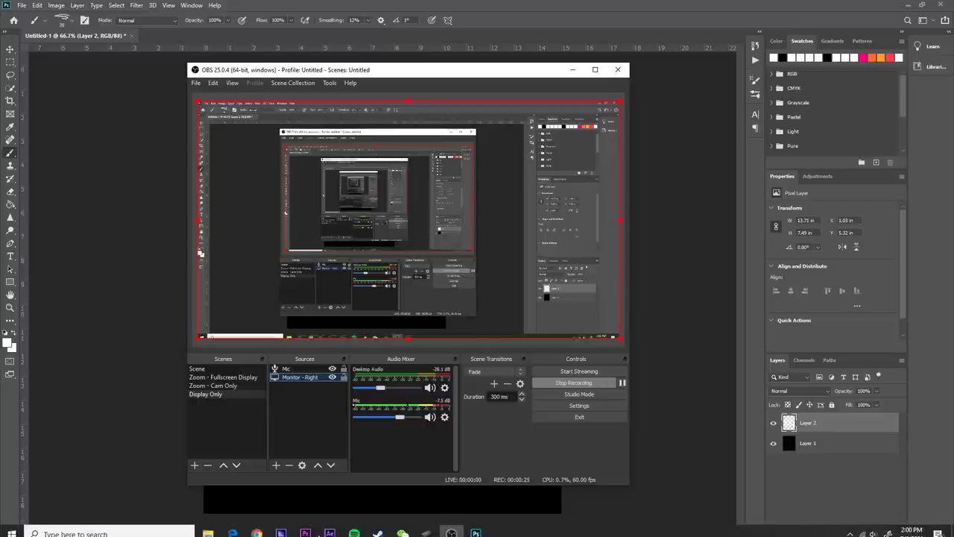
left_click(209, 527)
left_click(232, 512)
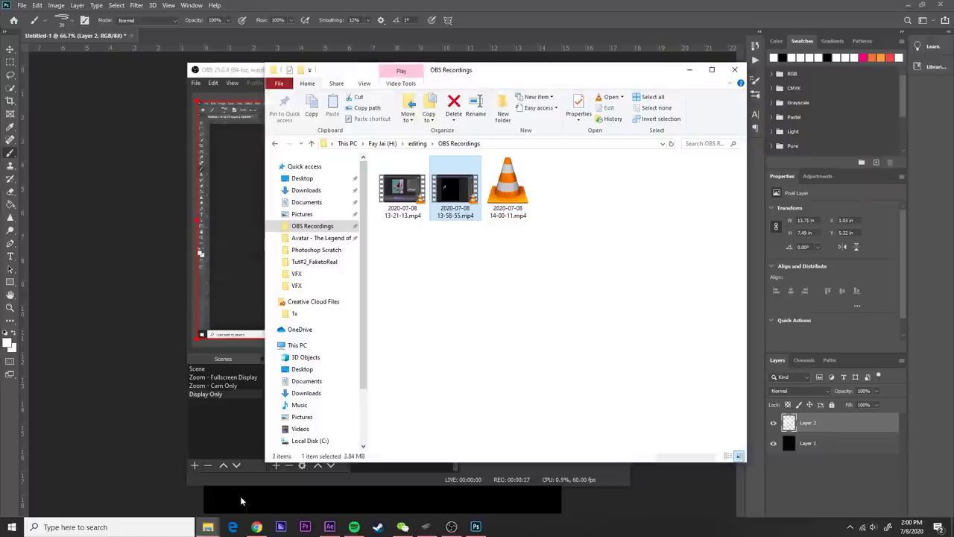
left_click(453, 198)
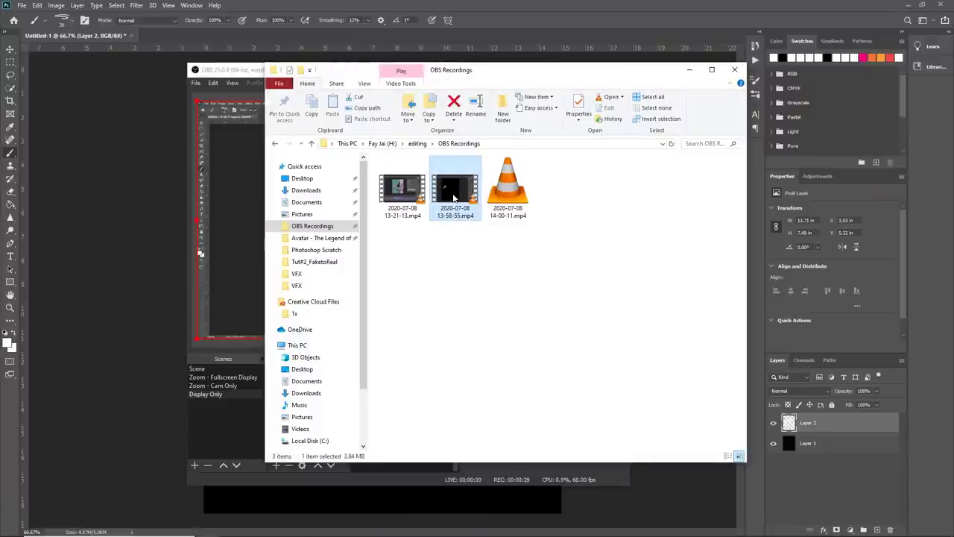
double_click(455, 191)
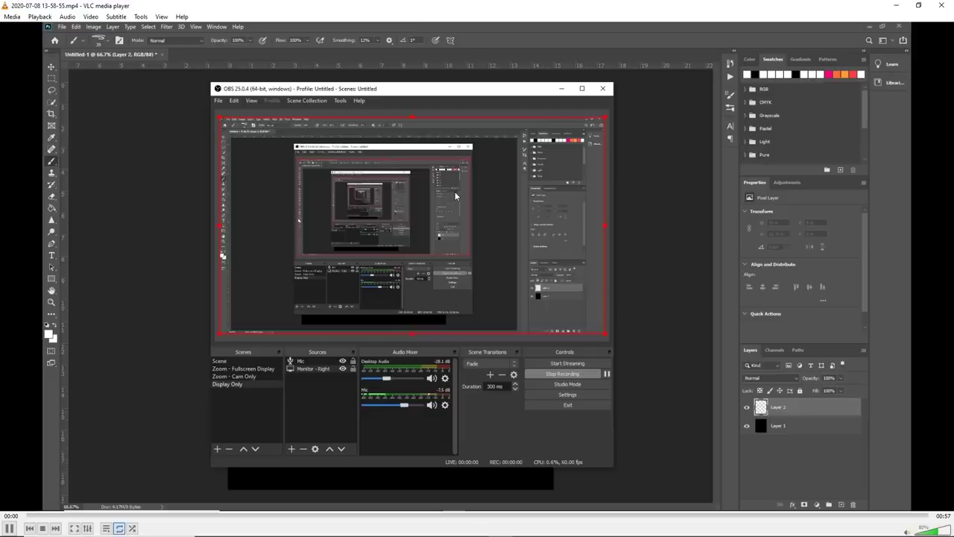
left_click(647, 515)
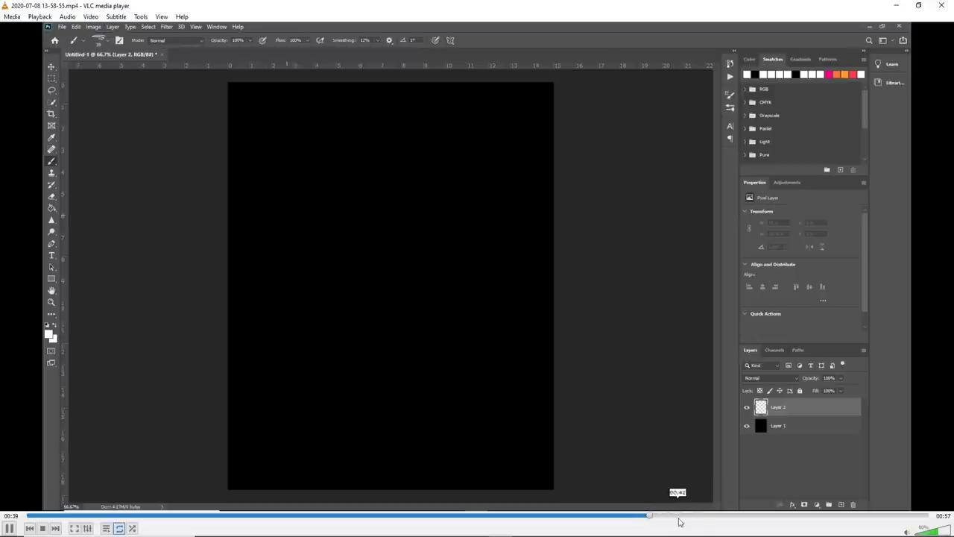
left_click(713, 515)
left_click(769, 515)
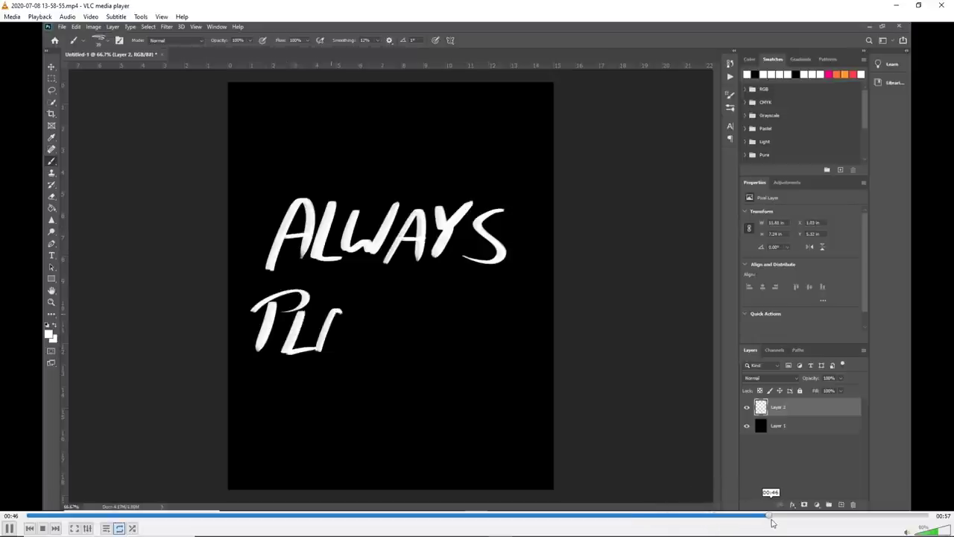
key("space")
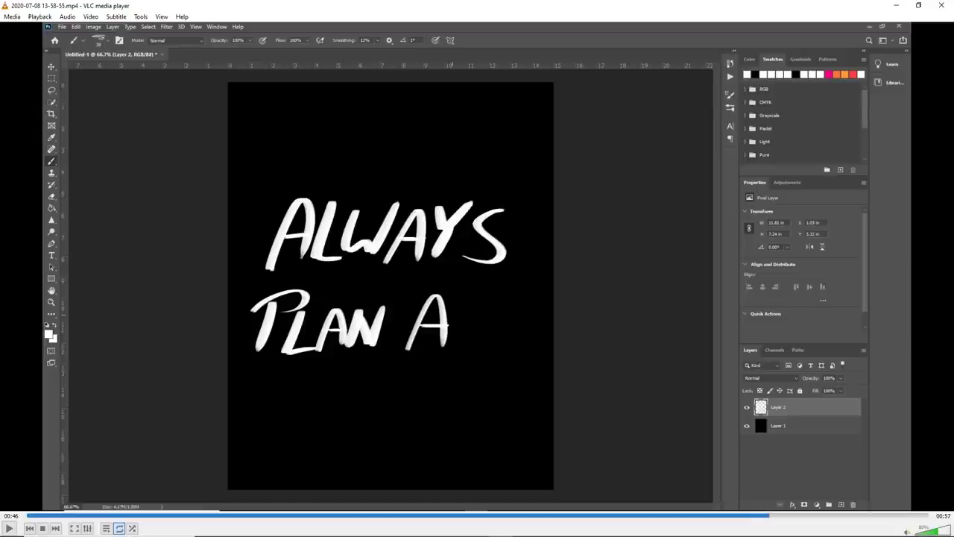
left_click(941, 5)
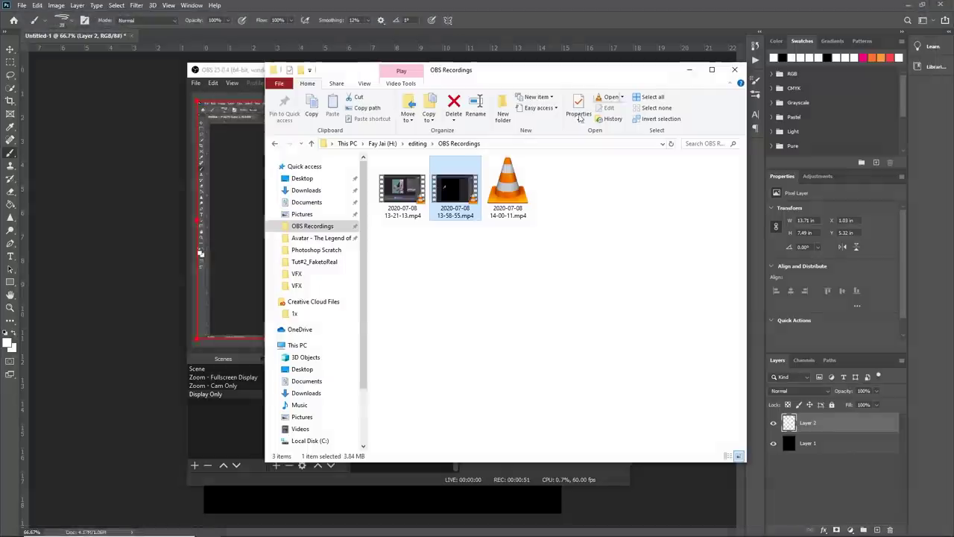
Switch to After Effects and delete the 01. Main_DRAFT 1 composition, 01. Main_DRAFT 1.mp4 and Shot 2 - Flares.mp4 from the project.
left_click(329, 526)
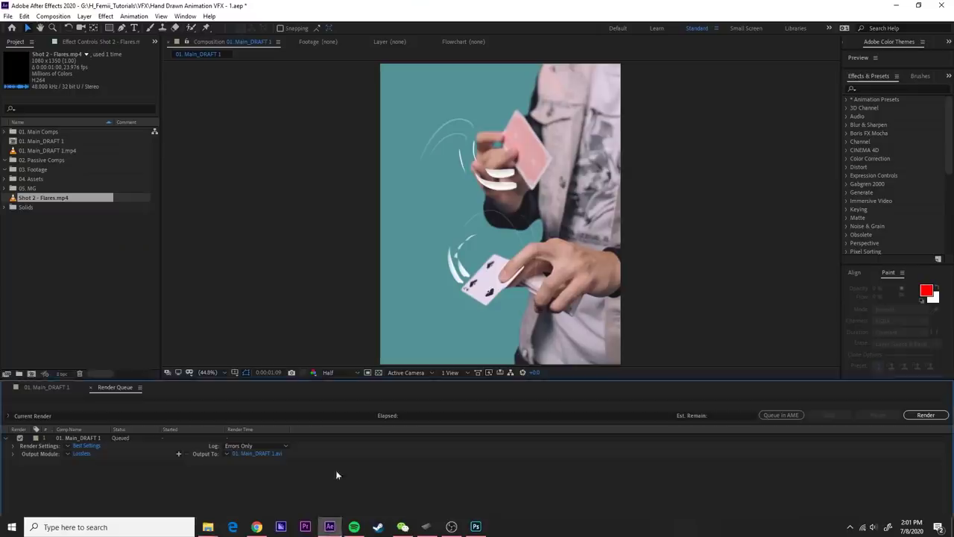
left_click(46, 387)
left_click(49, 199)
left_click(51, 150, "ctrl")
left_click(53, 141, "ctrl")
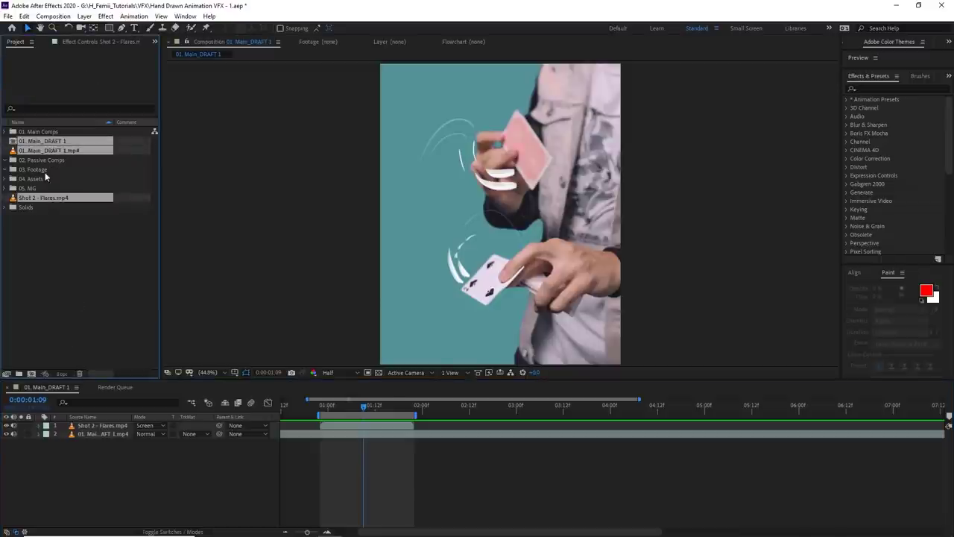
key("Delete")
key("Return")
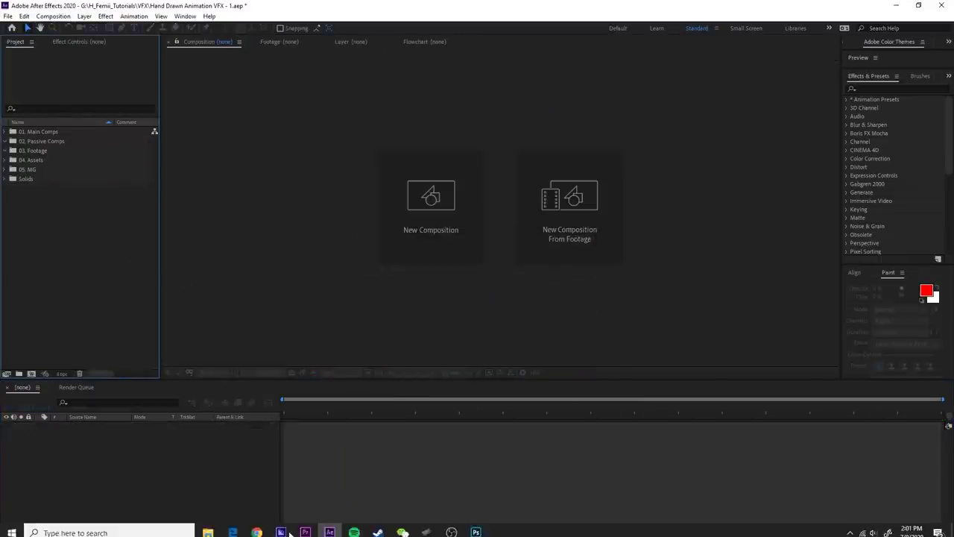
mouse_move(223, 527)
left_click_drag(454, 186, 64, 315)
left_click_drag(51, 179, 31, 373)
left_click_drag(502, 410, 655, 407)
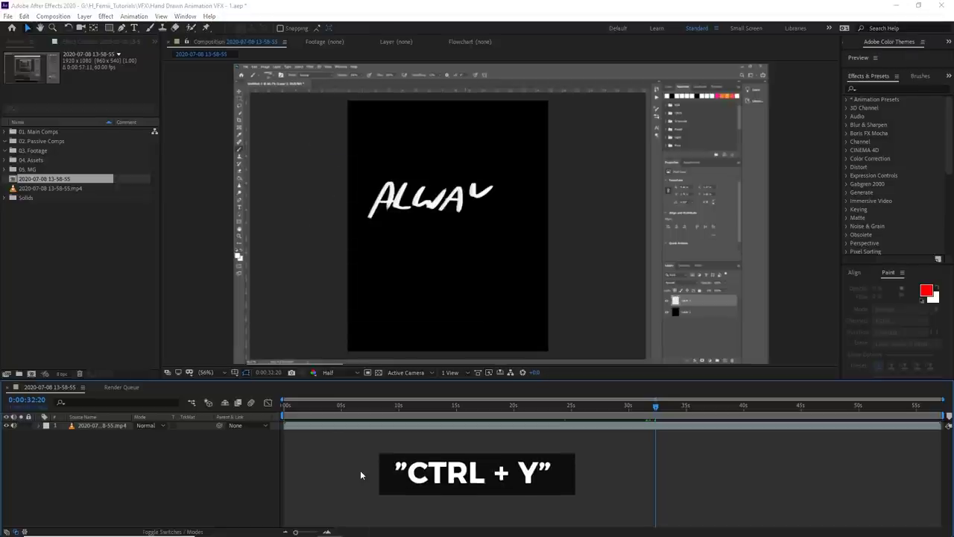
Create a deep purple solid of 3840 x 2160 px and place it below the recording layer.
key("ctrl+y")
left_click(362, 291)
mouse_move(279, 236)
left_mouse_down()
mouse_move(273, 256)
mouse_move(280, 246)
left_mouse_up()
left_click(383, 181)
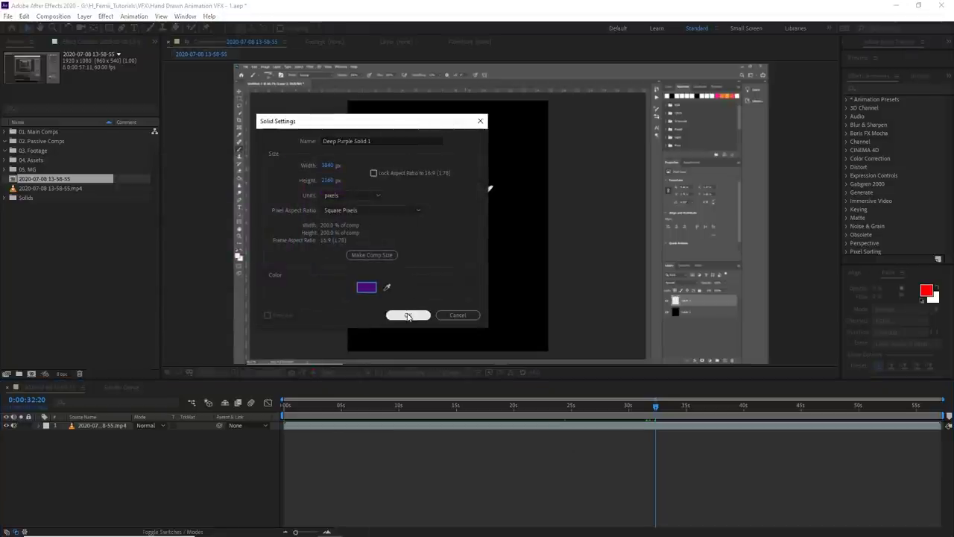
left_click(408, 315)
left_click_drag(100, 427, 93, 444)
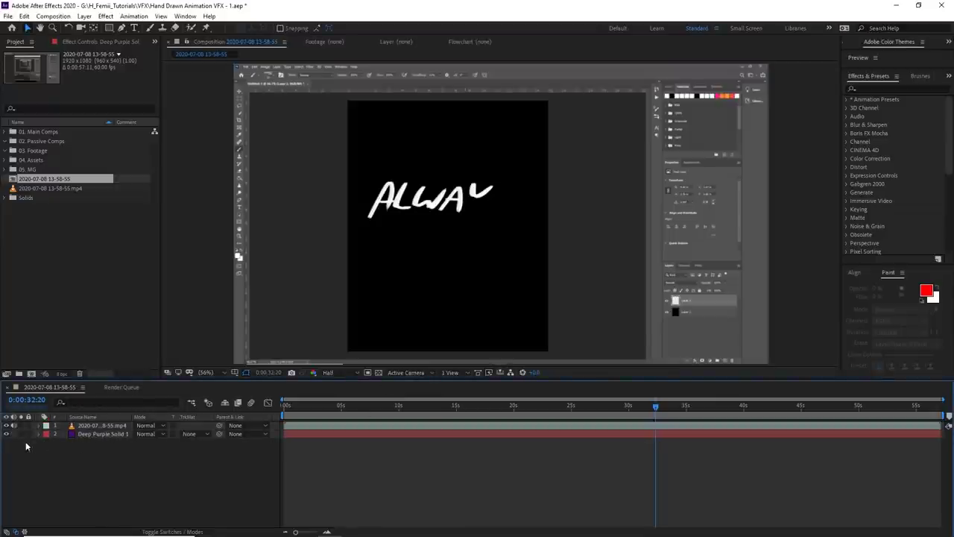
Trim the recording layer to the lettering strokes, starting at the composition's beginning and ending at about 0:00:17:38, and go to 0:00:15:21.
left_click(102, 426)
left_click_drag(429, 408, 691, 425)
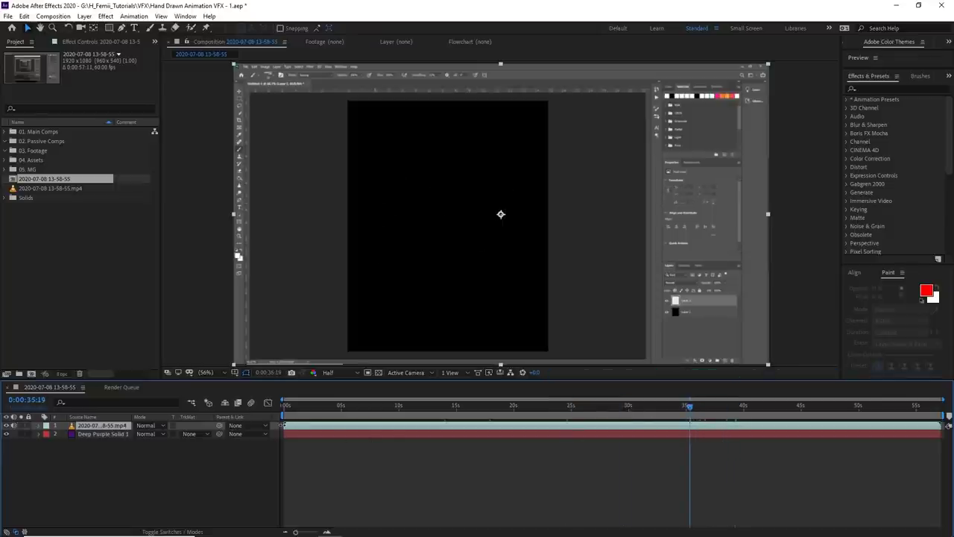
mouse_move(691, 425)
left_mouse_down()
mouse_move(391, 424)
mouse_move(502, 425)
left_mouse_up()
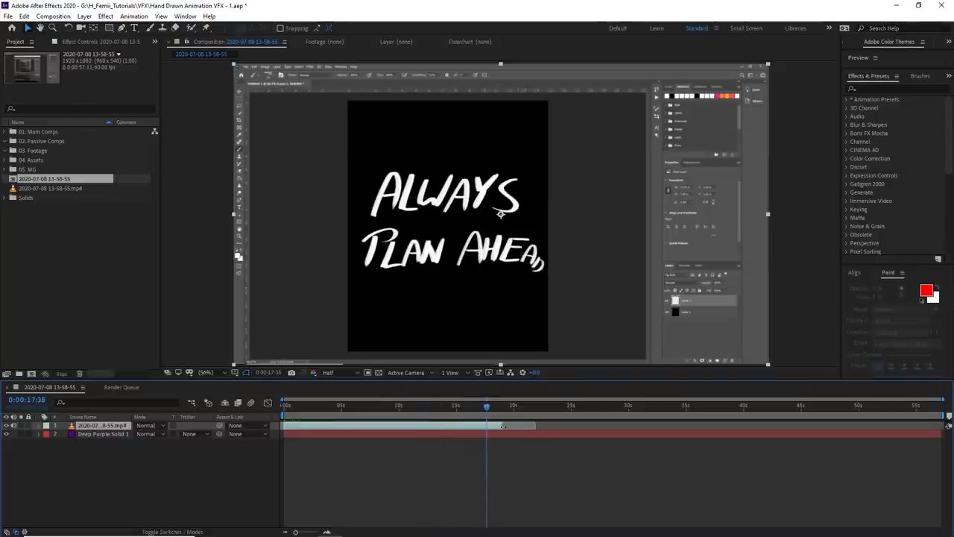
left_click(381, 412)
left_click(460, 409)
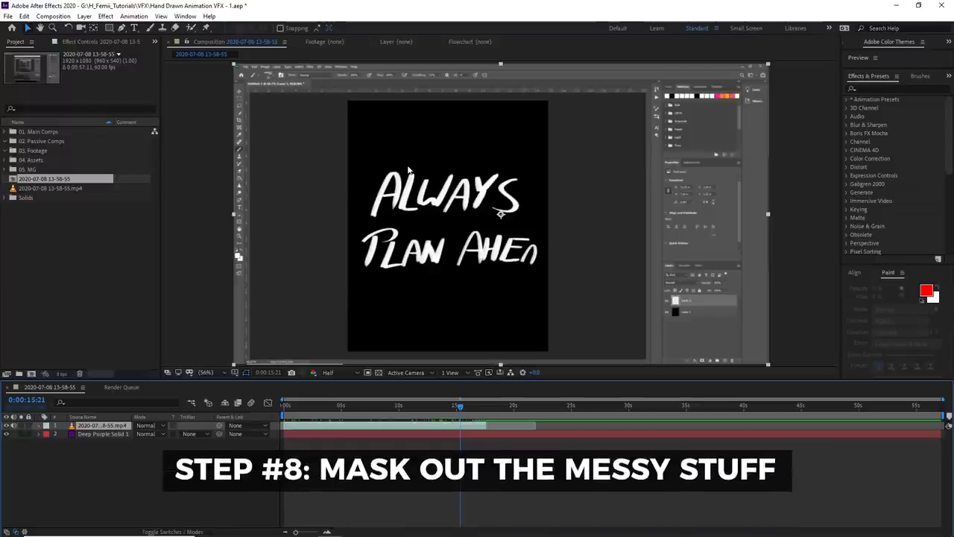
Draw a closed Pen mask around the ALWAYS PLAN AHEAD lettering on the recording layer, excluding the surrounding Photoshop interface.
left_click(122, 29)
left_click(384, 157)
left_click(351, 195)
left_click(350, 272)
left_click(487, 307)
left_click(541, 272)
left_click(543, 216)
left_click(541, 195)
left_click(535, 153)
left_click(451, 136)
left_click(384, 157)
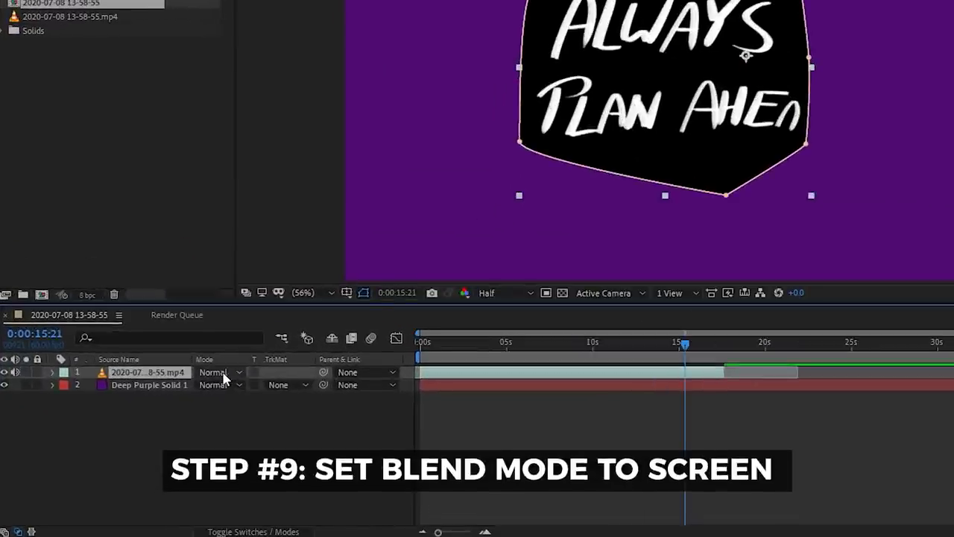
Set the recording layer's blend mode to Screen and inspect the lettering over the purple background at 0:00:16:57.
left_click(224, 379)
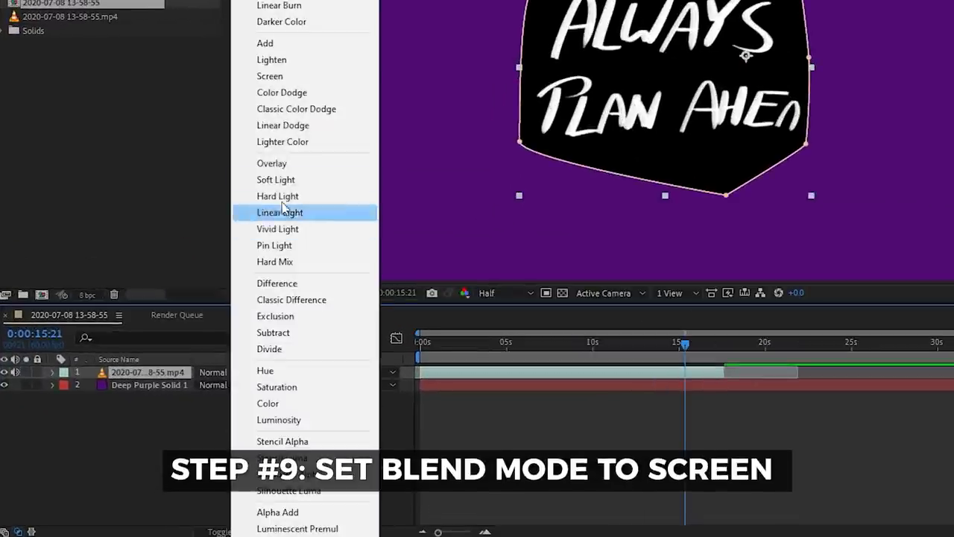
left_click(288, 77)
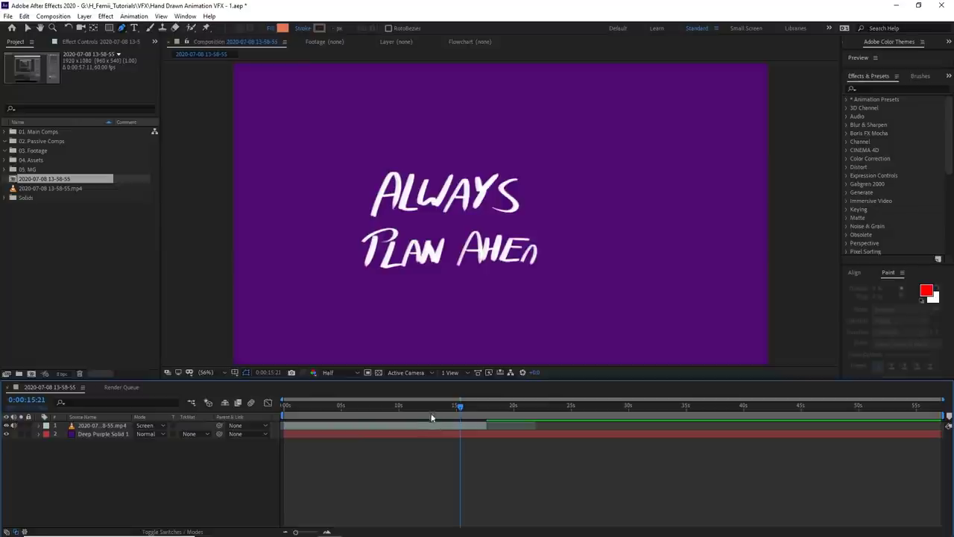
mouse_move(456, 404)
left_mouse_down()
mouse_move(291, 405)
mouse_move(481, 411)
left_mouse_up()
key("v")
left_click(557, 293)
scroll(537, 265, "up", 4)
left_click_drag(538, 265, 554, 249)
scroll(522, 225, "down", 4)
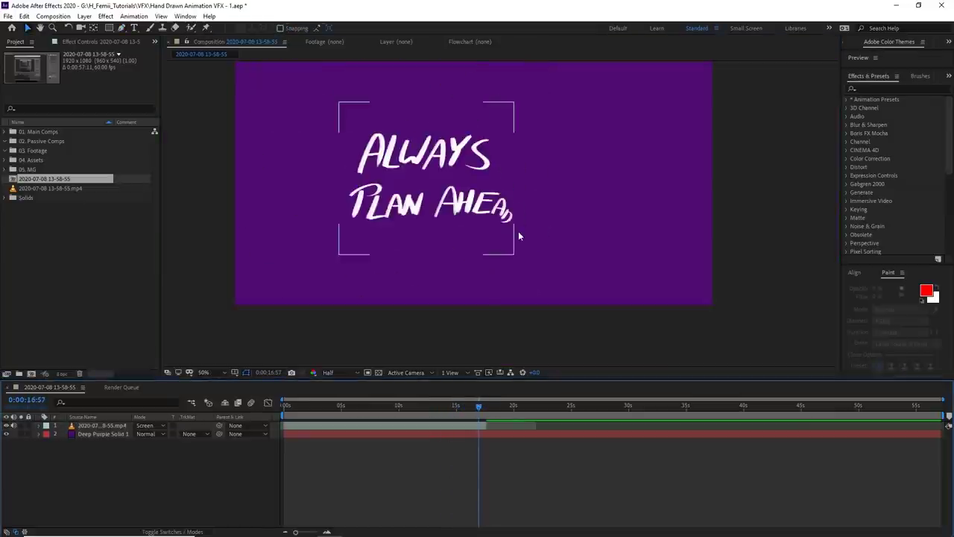
Scale the recording layer to 149%, reposition the lettering in the frame, and scrub through to check it.
left_click(425, 426)
key("s")
left_click_drag(164, 434, 188, 434)
left_click_drag(522, 224, 483, 270)
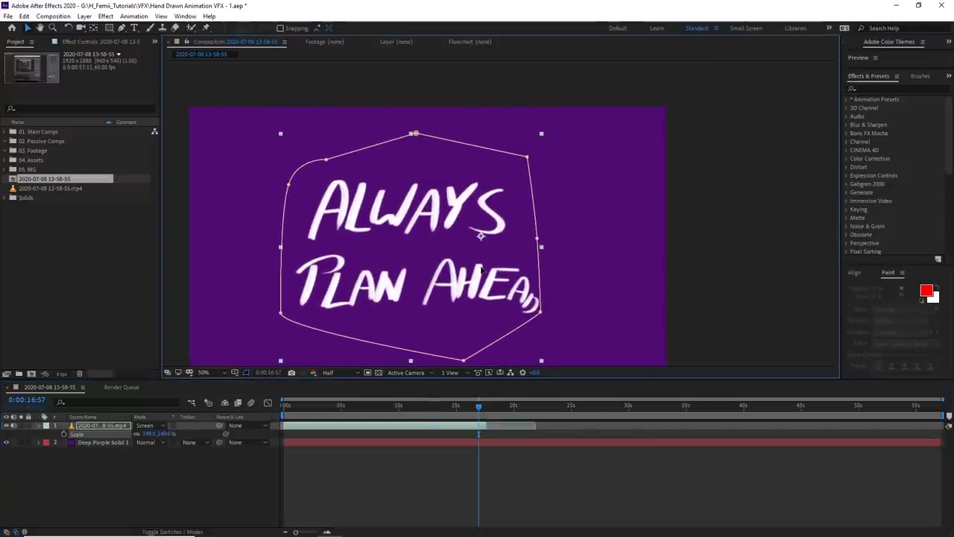
left_click(345, 407)
left_click_drag(345, 406, 467, 407)
left_click(458, 472)
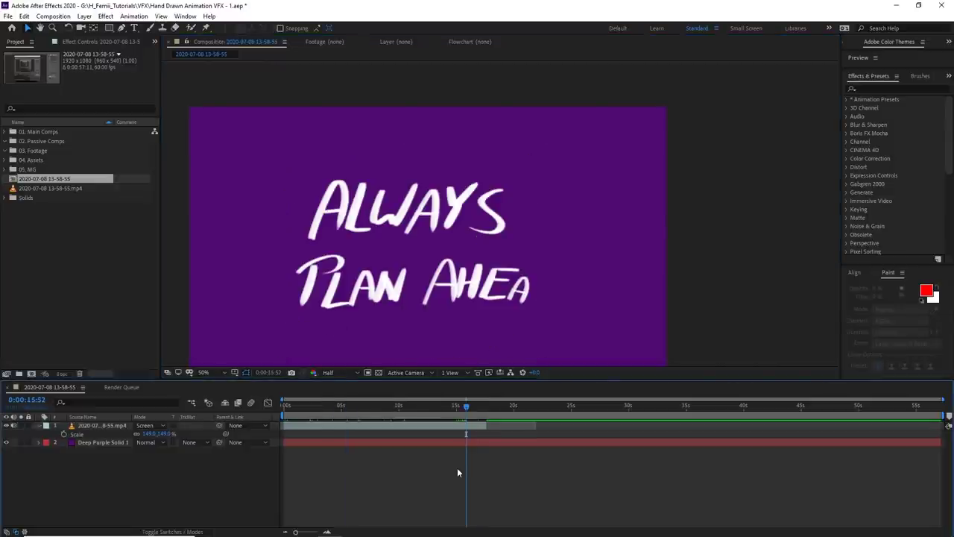
Apply Time Stretch to the recording layer with a stretch factor of 40.
left_click(469, 428)
left_click_drag(331, 415, 479, 422)
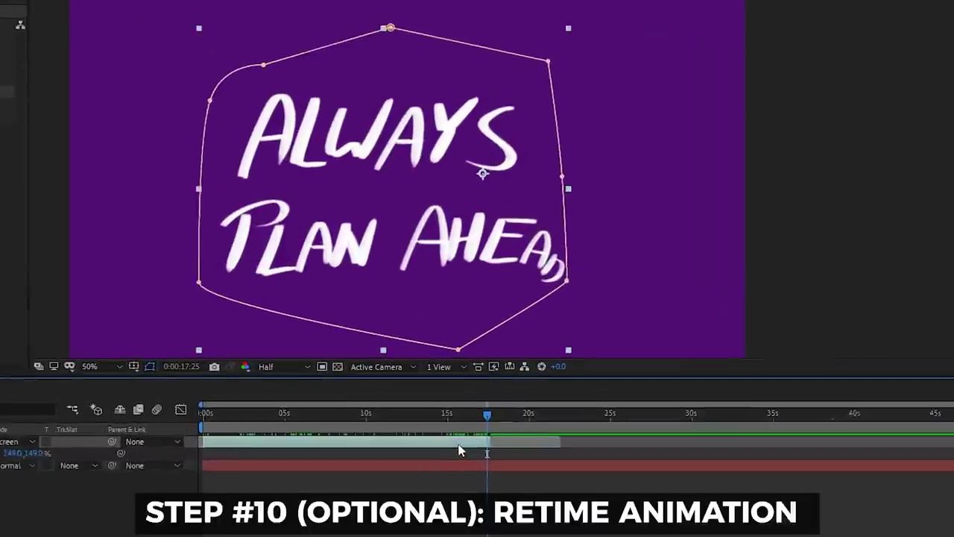
right_click(464, 428)
mouse_move(494, 119)
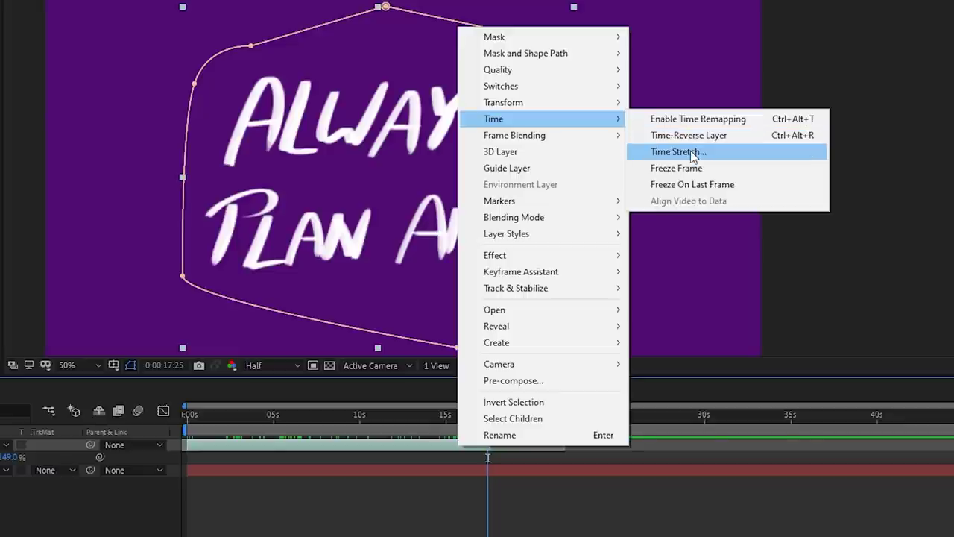
left_click(679, 152)
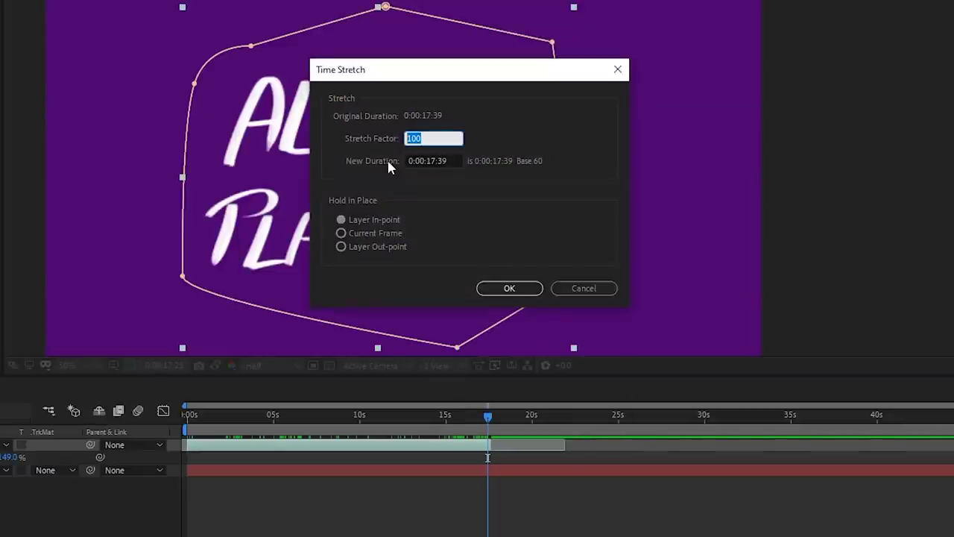
type("40")
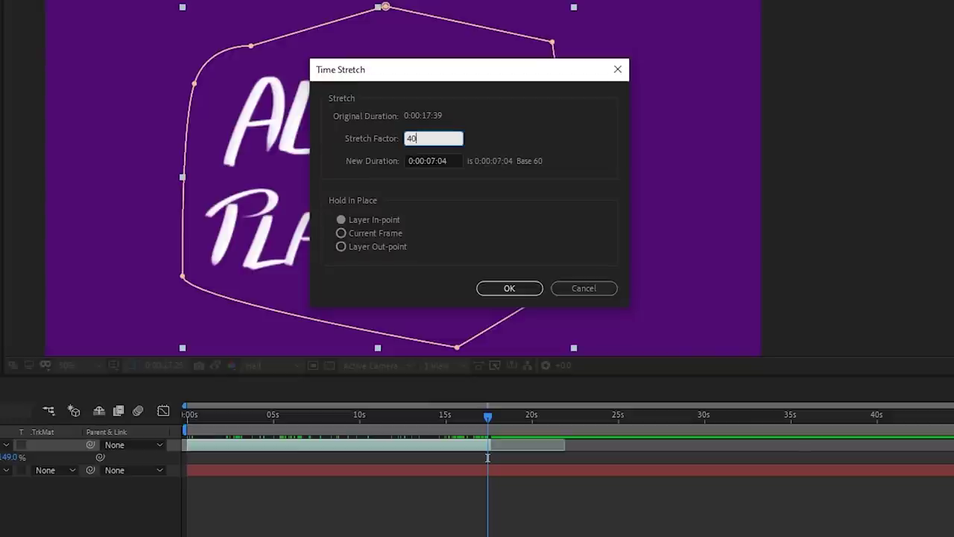
key("Return")
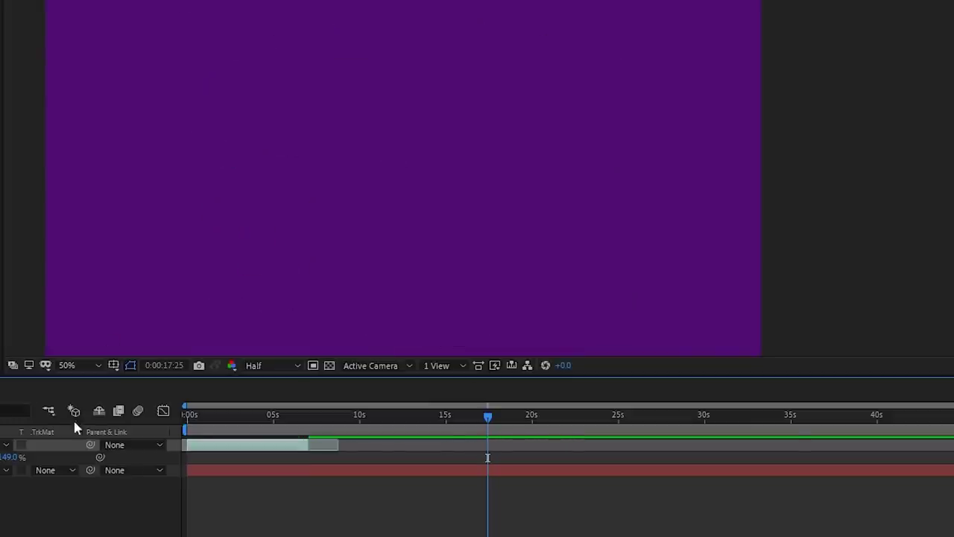
Preview the retimed lettering over a work area ending at 0:00:07:03 and go to 0:00:05:16.
left_click_drag(284, 425, 310, 428)
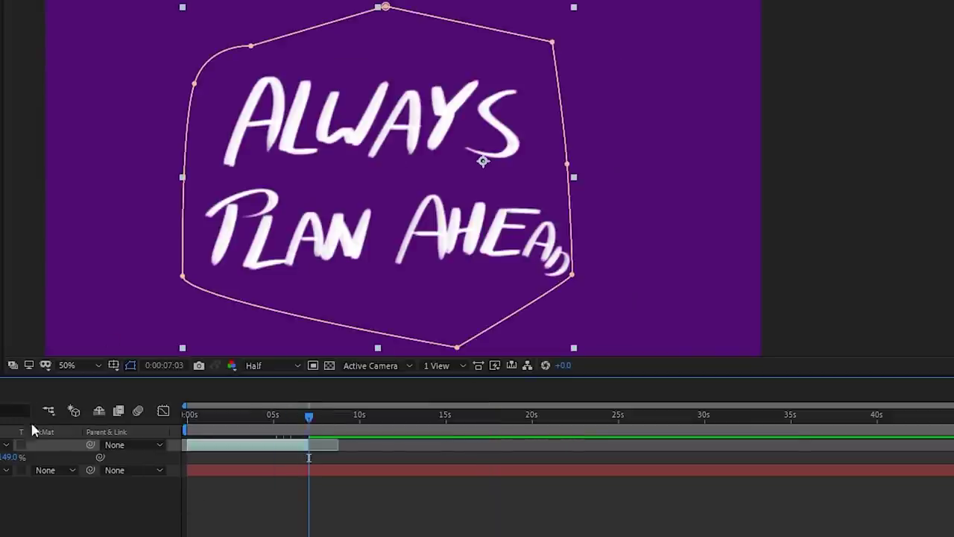
key("space")
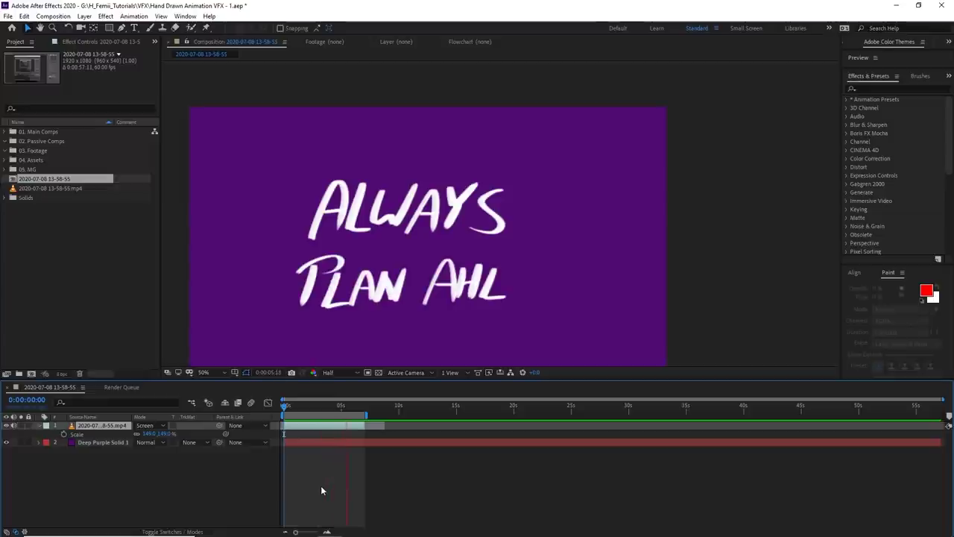
key("space")
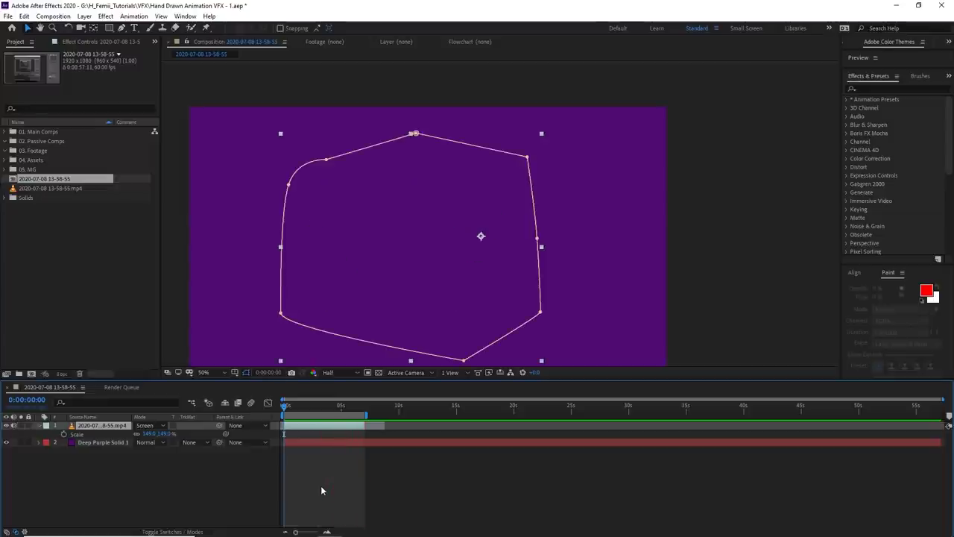
left_click(344, 471)
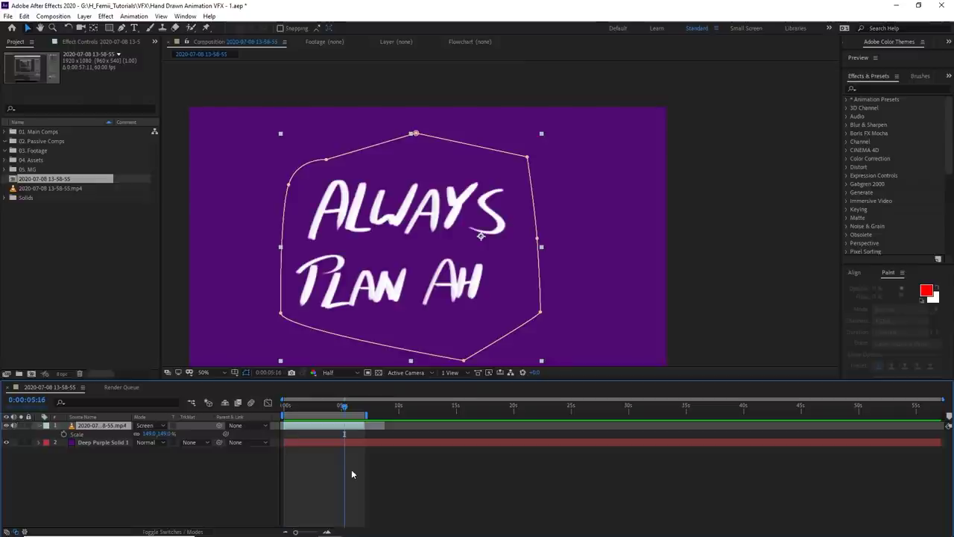
Time-stretch the recording layer to a shorter duration of about 2.7 seconds and shorten the work area to match.
right_click(337, 428)
mouse_move(428, 206)
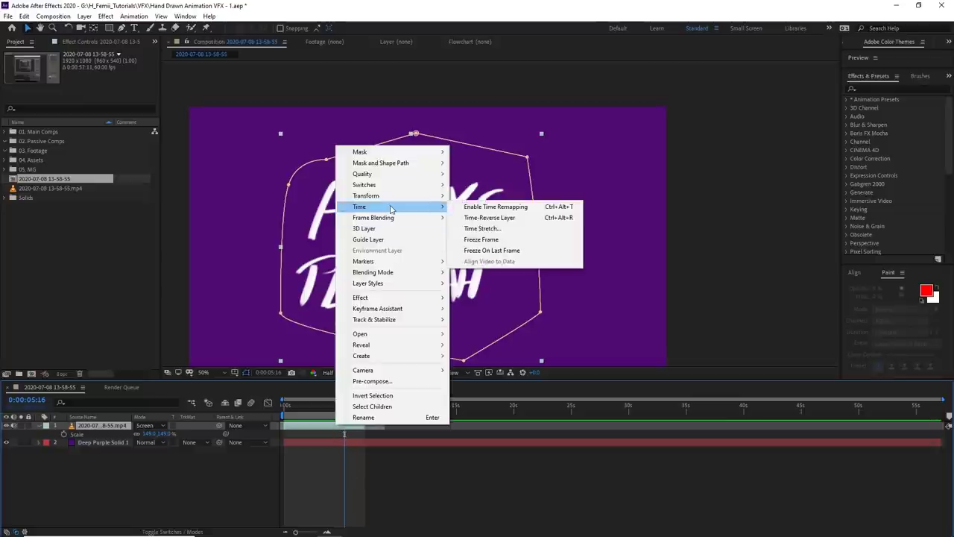
left_click(505, 233)
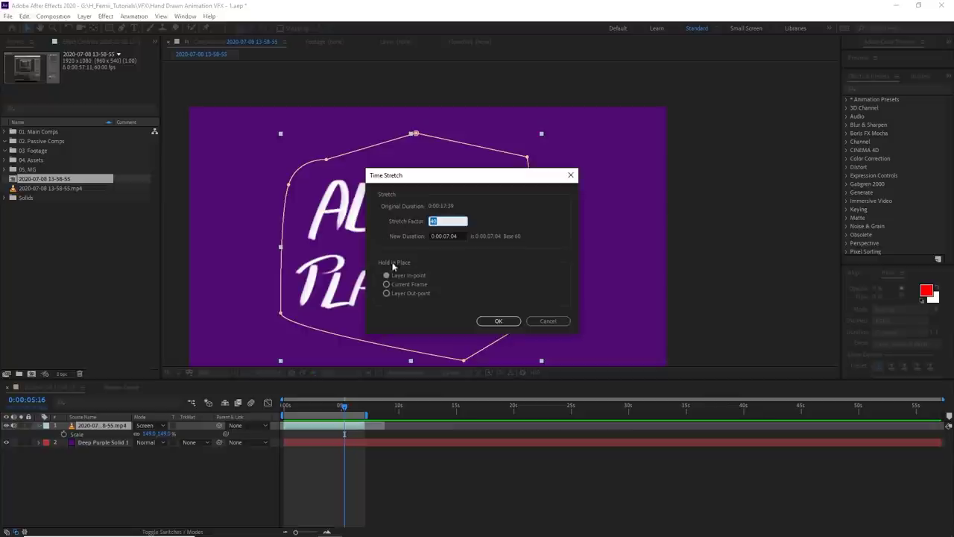
key("Return")
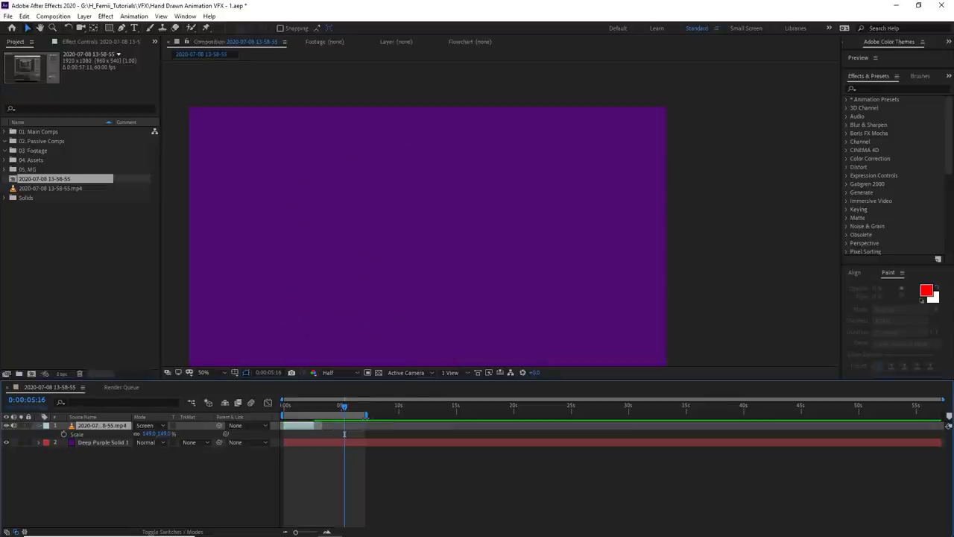
left_click_drag(365, 415, 322, 415)
Preview the sped-up lettering from the start and go to 0:00:01:28.
key("Home")
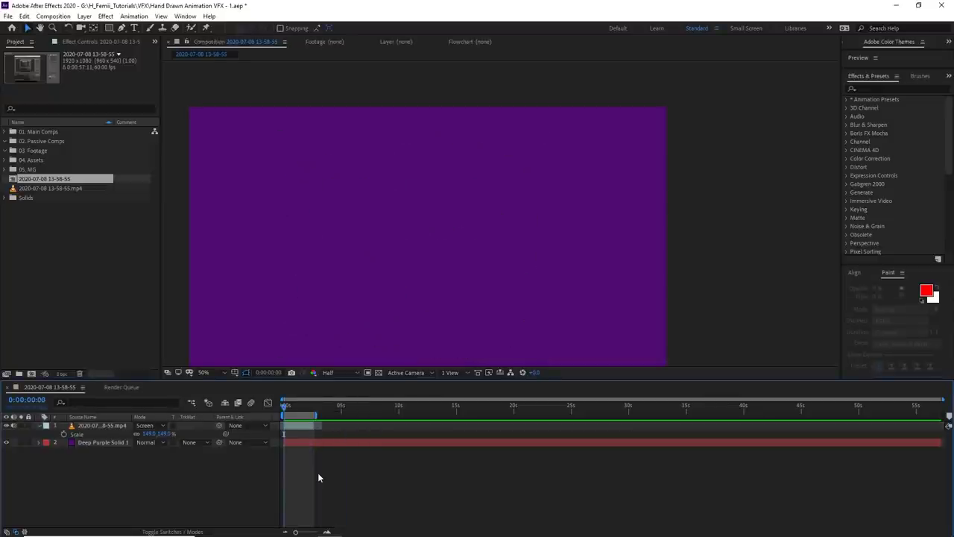
key("space")
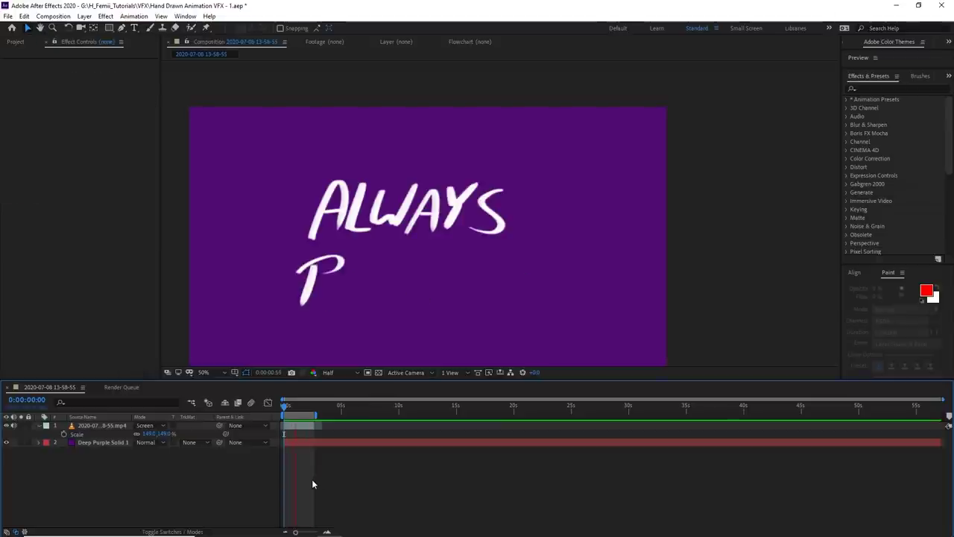
left_click_drag(300, 409, 300, 409)
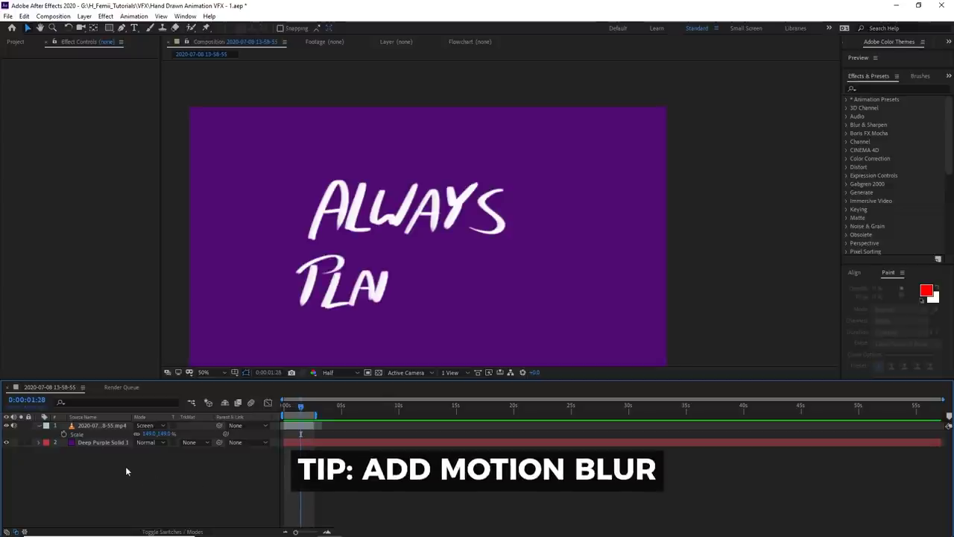
Create an adjustment layer above the recording and apply the CC Force Motion Blur effect to it.
right_click(131, 461)
mouse_move(199, 355)
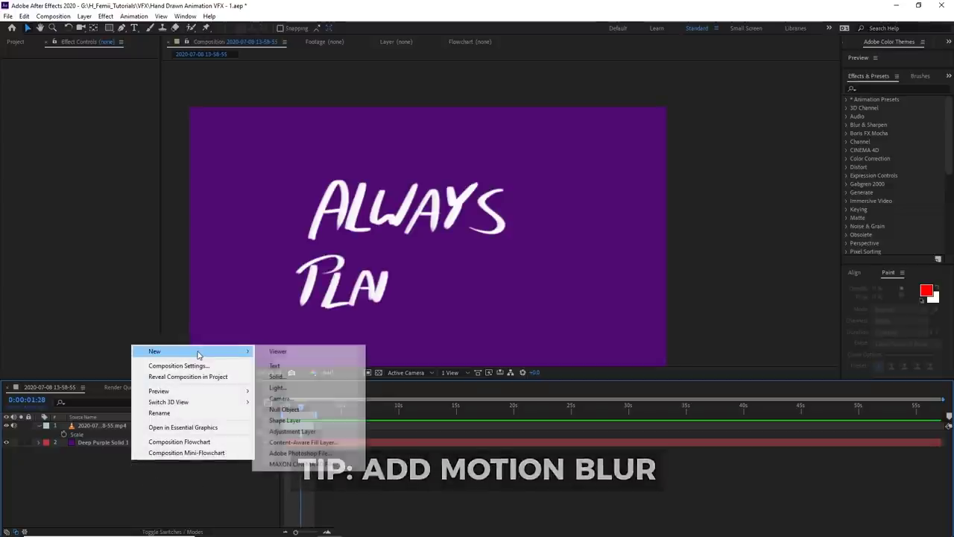
left_click(343, 435)
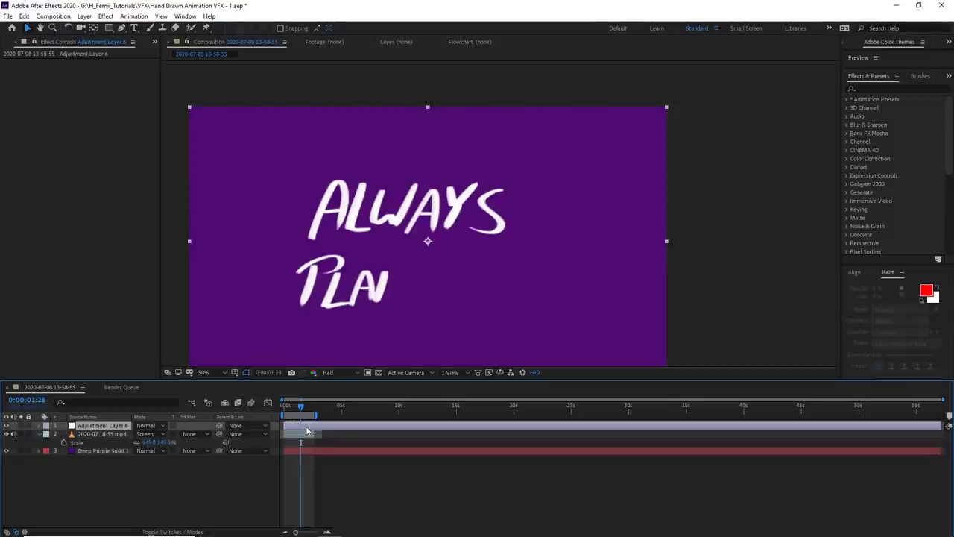
left_click(888, 88)
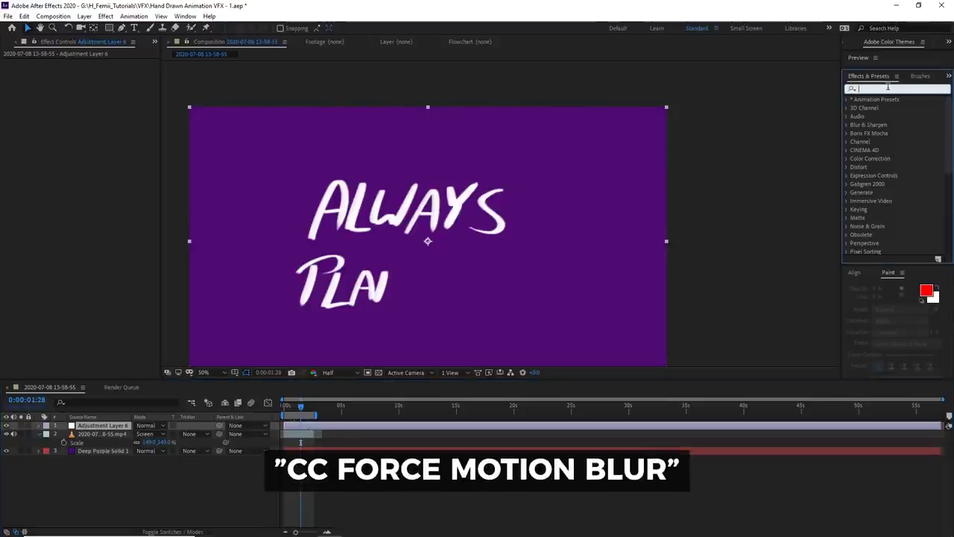
type("motion")
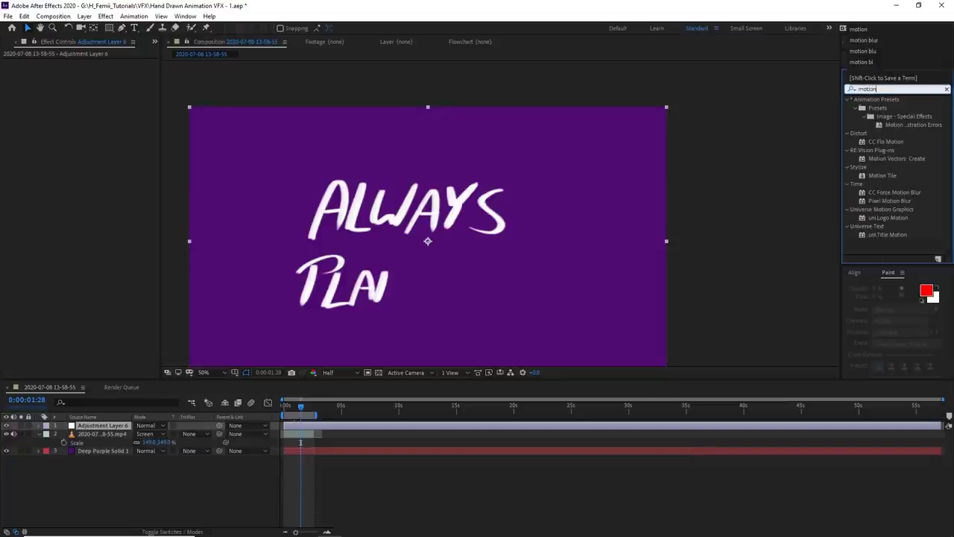
left_click_drag(896, 196, 301, 431)
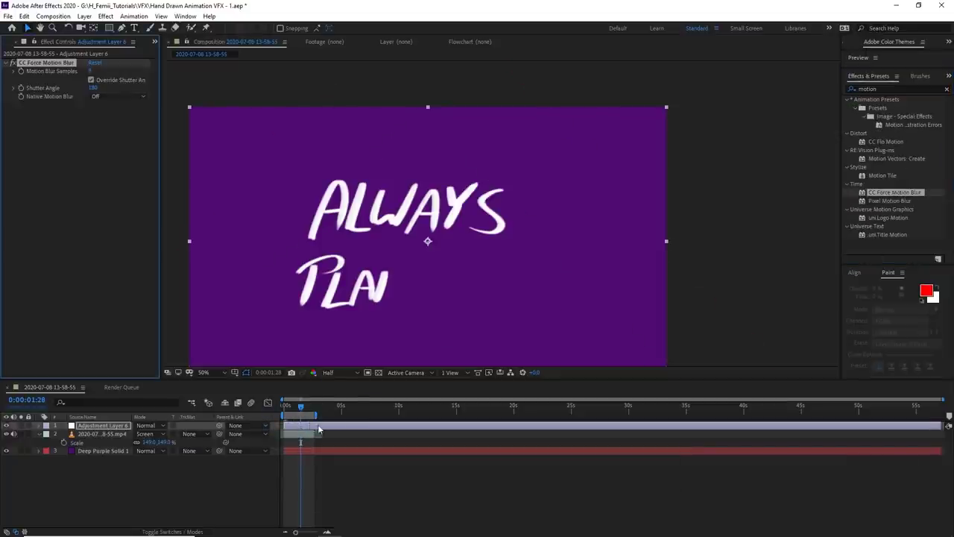
Preview the lettering animation with motion blur from the start of the composition.
left_click_drag(299, 412, 285, 411)
key("space")
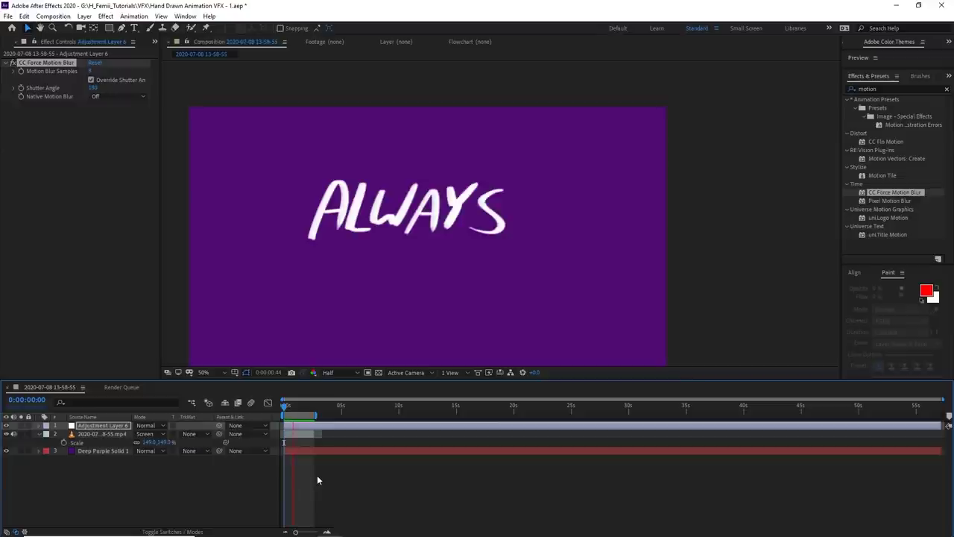
key("space")
Examine the motion blur on the ALWAYS strokes up close, frame by frame from 0:00:00:27, and replay the animation.
left_click_drag(285, 409, 295, 412)
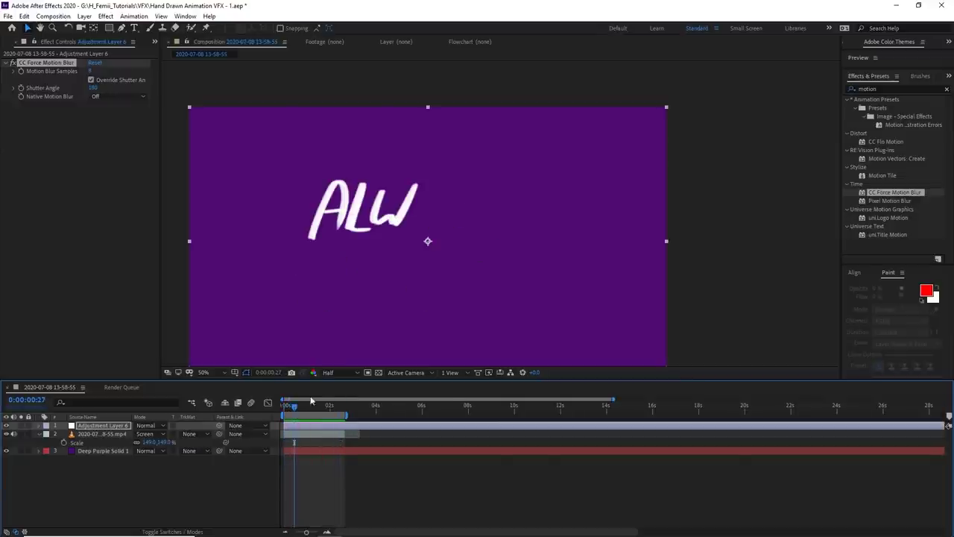
scroll(436, 216, "up", 2)
left_click_drag(439, 219, 478, 221)
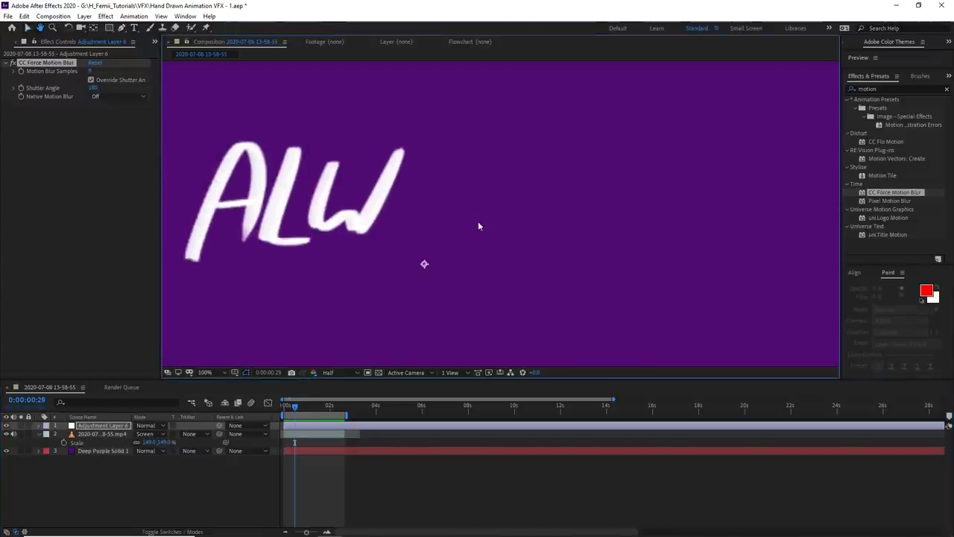
key("Page_Down")
key("Page_Down")
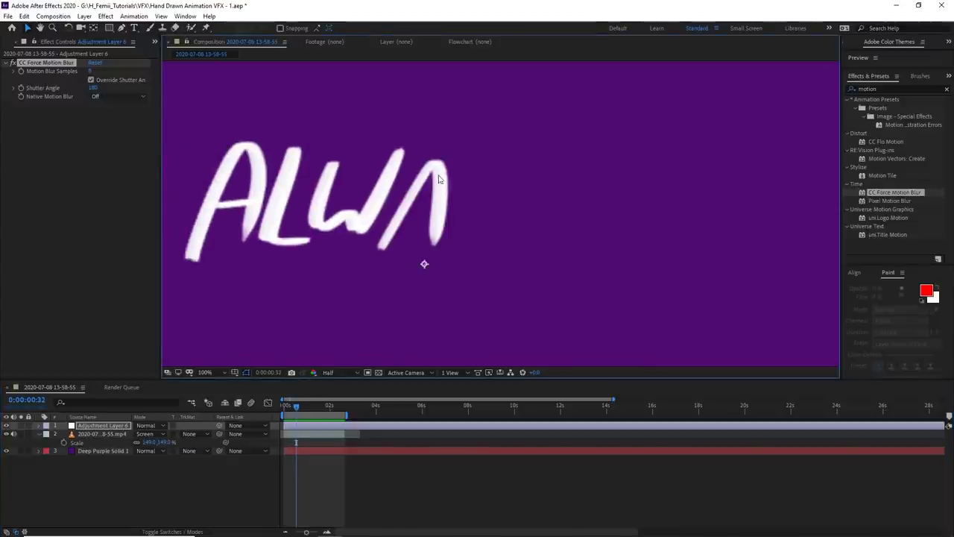
key("Page_Down")
key("Page_Down")
key("Page_Down")
key("Page_Down")
key("Page_Down")
key("space")
scroll(507, 216, "down", 2)
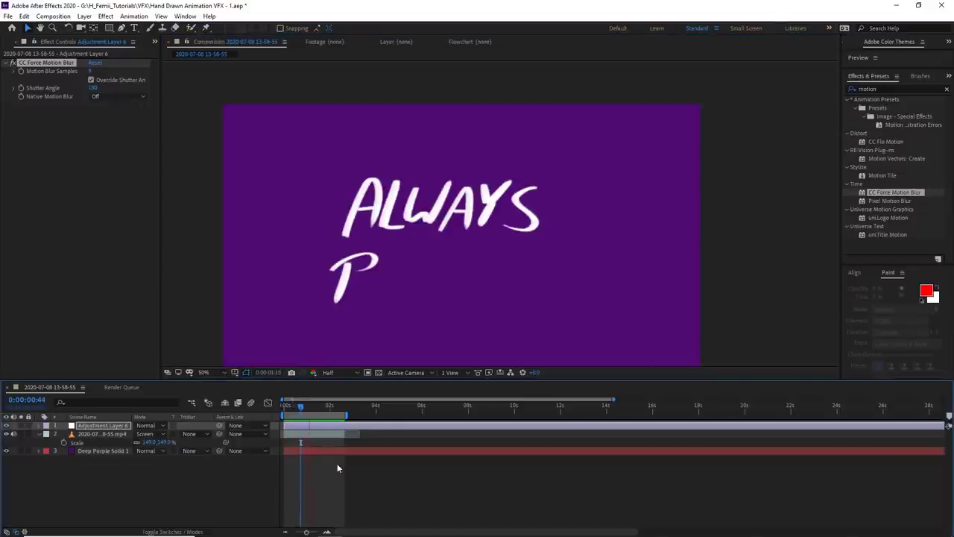
Add the lettering composition to the render queue.
key("ctrl+m")
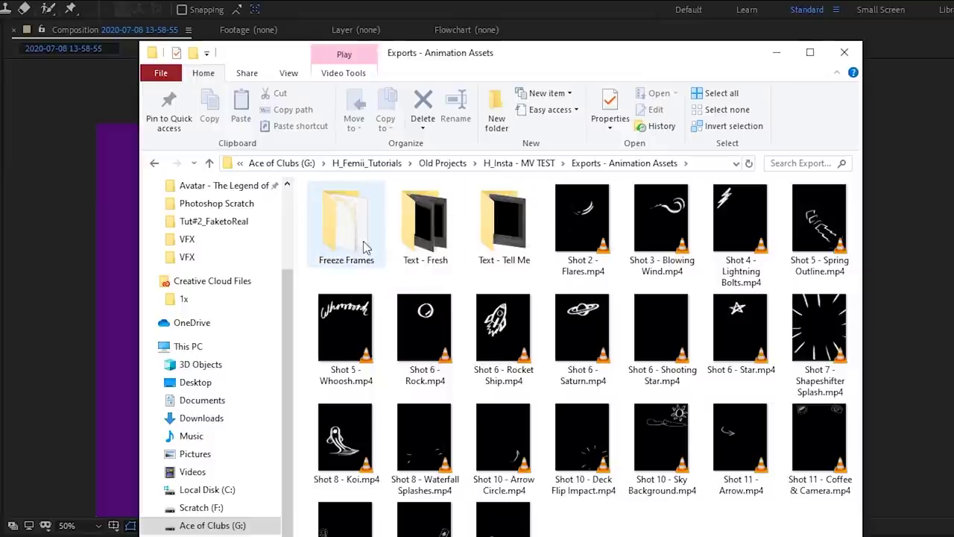
Import Shot 10 - Whoo.png from the Freeze Frames folder into the After Effects project.
double_click(390, 170)
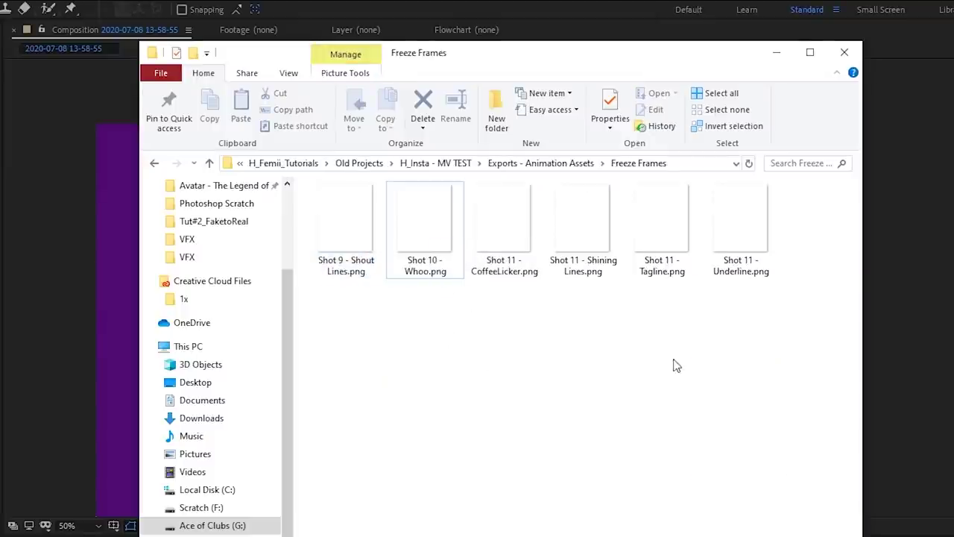
left_click_drag(431, 242, 30, 343)
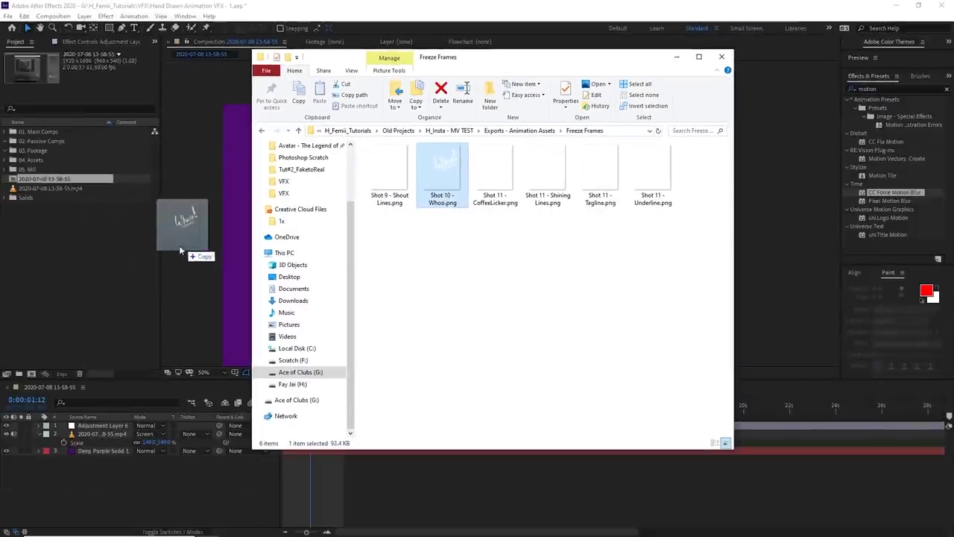
left_click_drag(179, 246, 79, 262)
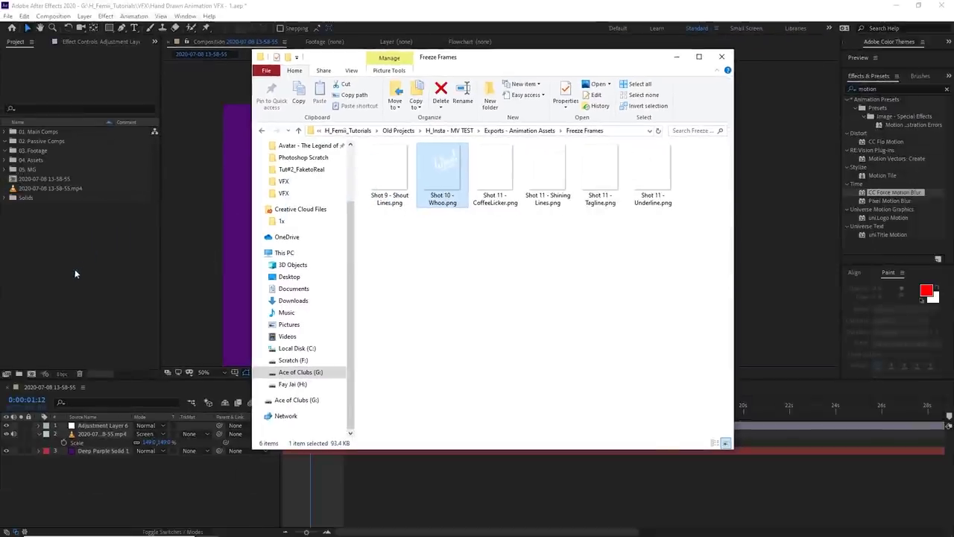
left_click(74, 278)
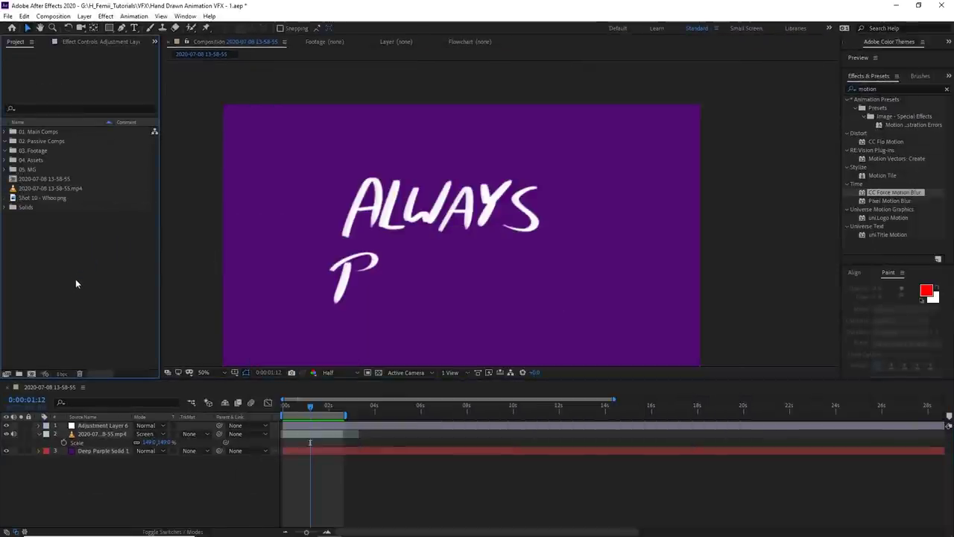
Replace the adjustment and recording layers with Shot 10 - Whoo.png above the purple solid, moving the lettering fully into frame.
left_click(101, 425)
left_click(106, 434, "shift")
key("Delete")
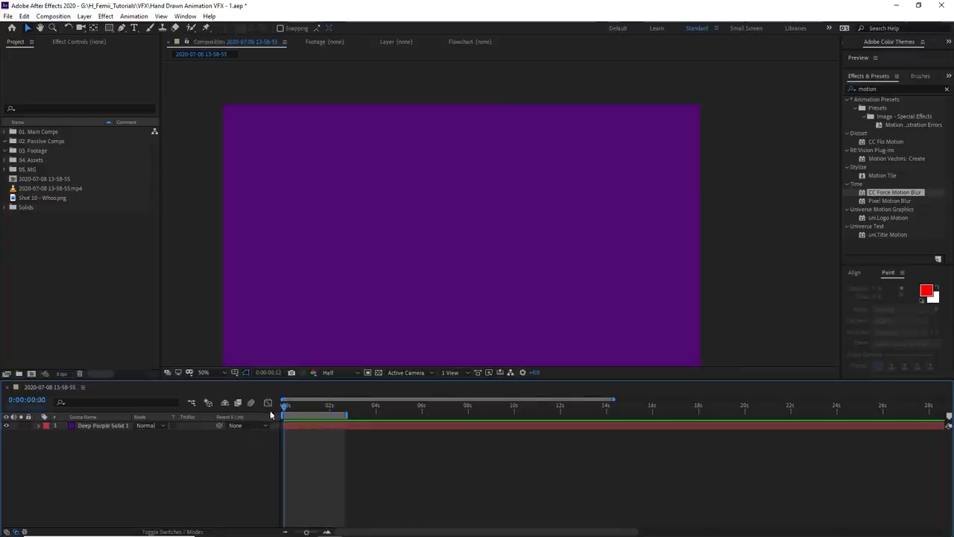
left_click_drag(52, 197, 133, 426)
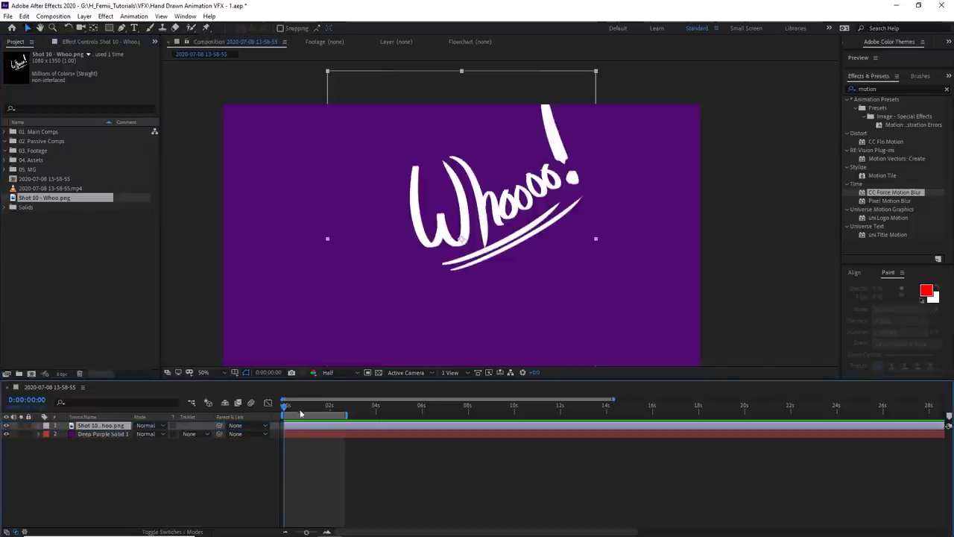
left_click_drag(529, 212, 418, 238)
Draw a closed curved Pen tool mask on the Whoo layer, just left of the lettering so it hides the word.
key("g")
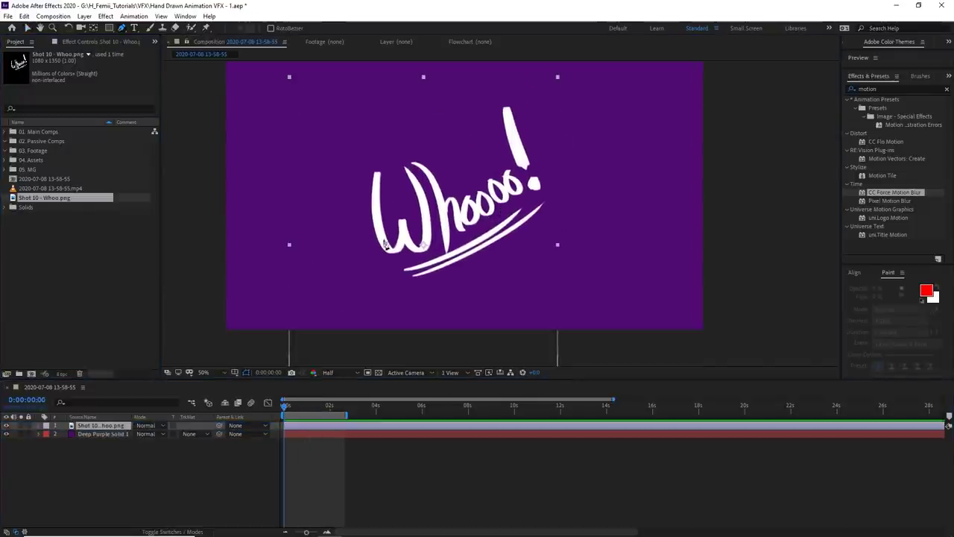
left_click(347, 167)
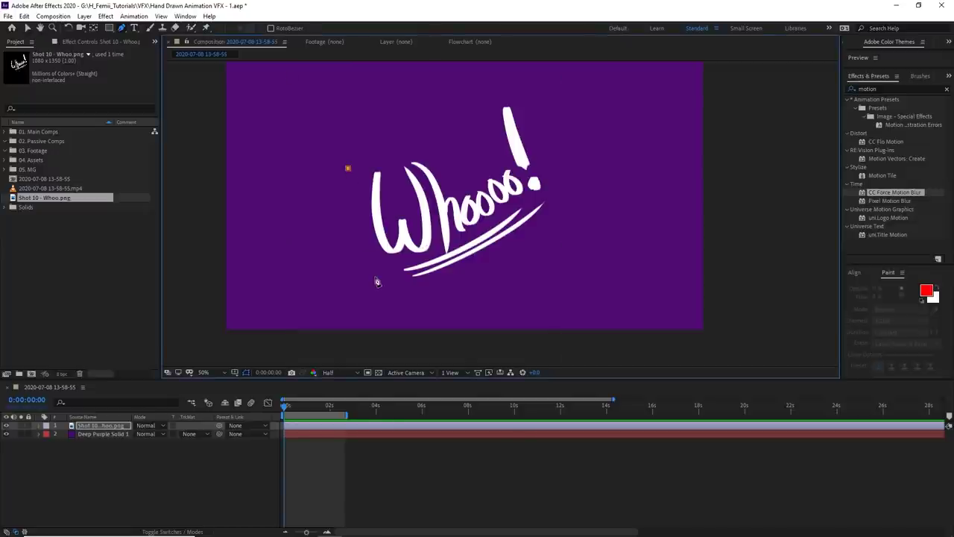
left_click_drag(386, 287, 419, 308)
left_click(387, 318)
left_click(311, 242)
left_click(316, 175)
left_click(328, 151)
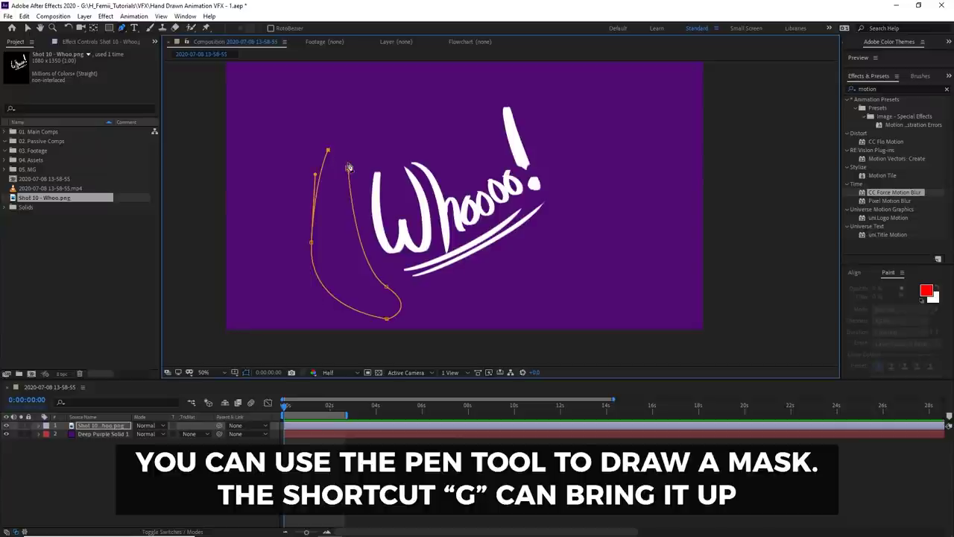
left_click(347, 168)
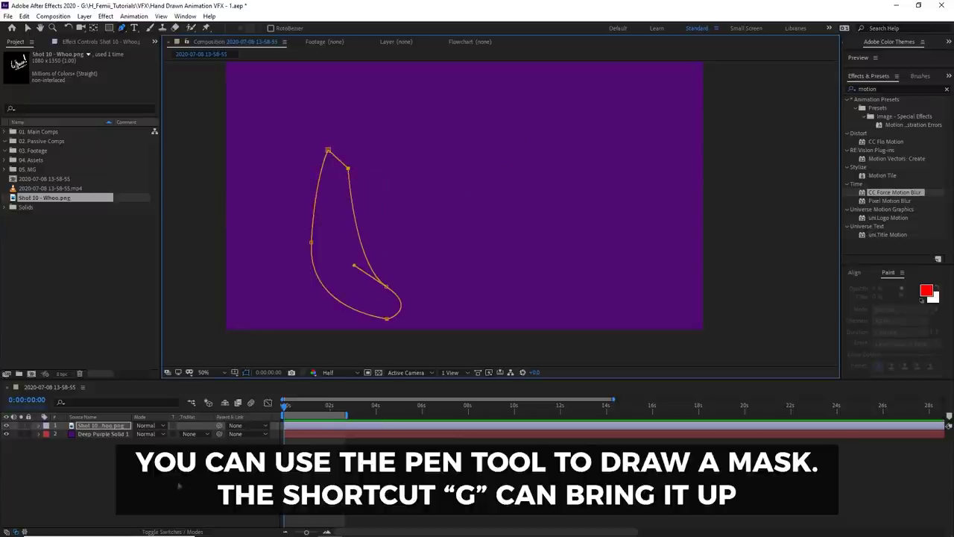
Reveal the Whoo layer's mask properties and set a Mask Path keyframe at 0:00:00:00.
left_click(115, 428)
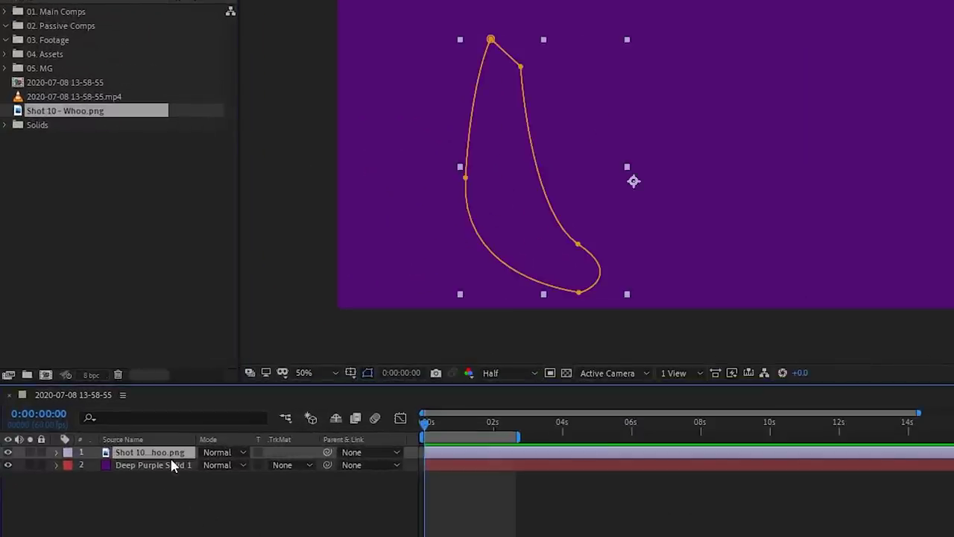
key("m")
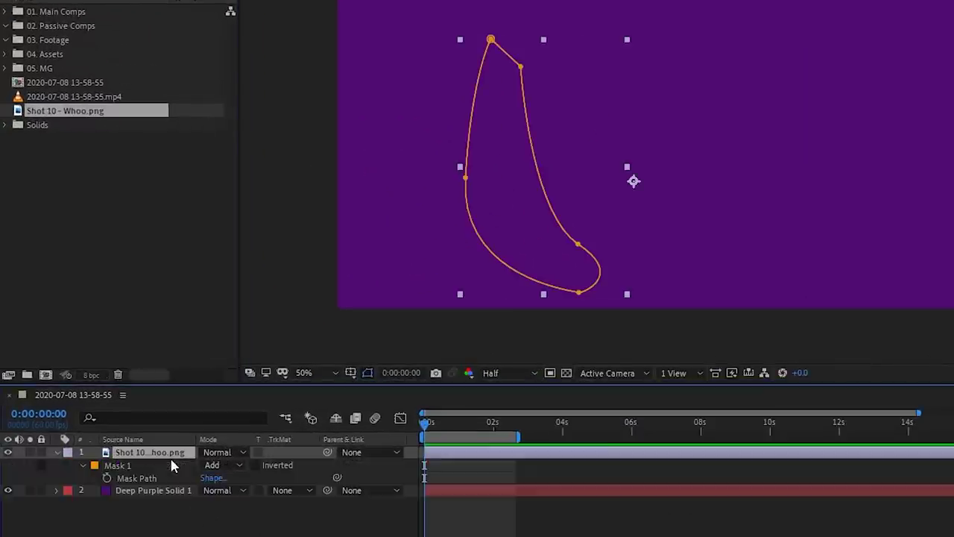
left_click(114, 477)
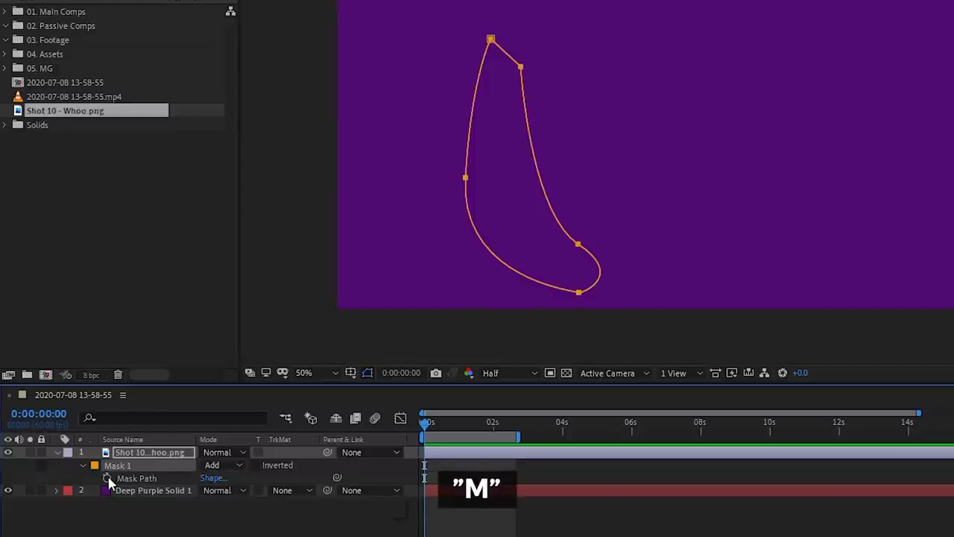
left_click(107, 478)
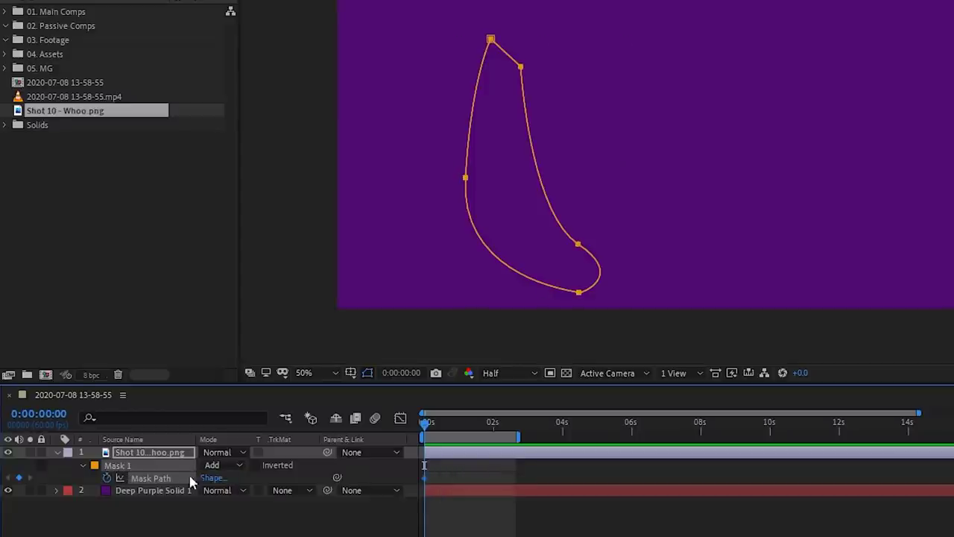
At 0:00:00:18, stretch the mask's right-hand points past the exclamation mark to enclose the whole lettering, keyframing the path.
scroll(422, 477, "up", 5)
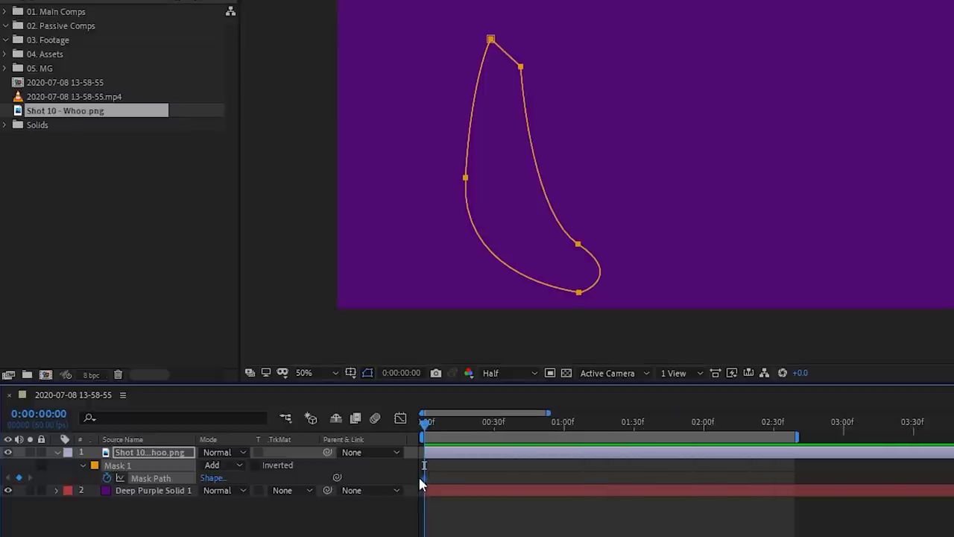
left_click(435, 436)
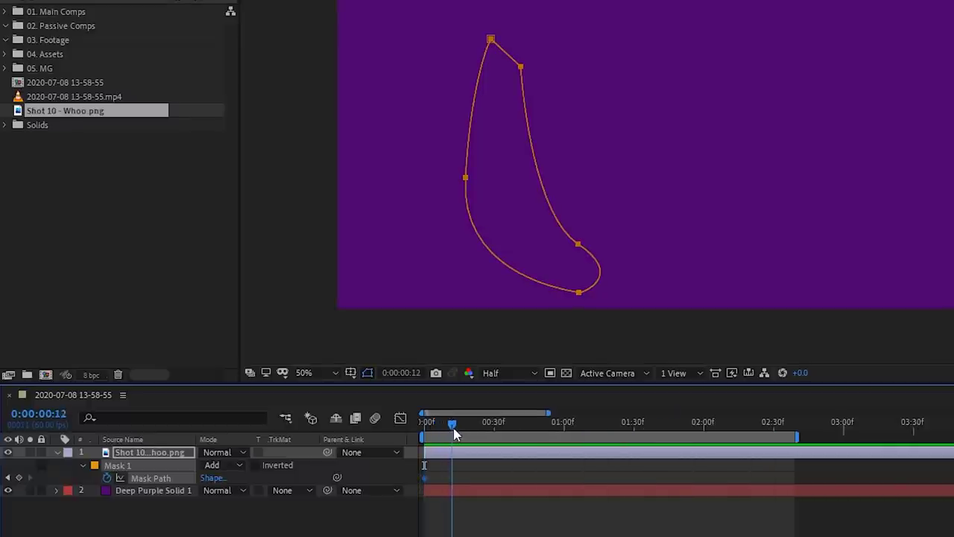
left_click_drag(467, 433, 466, 433)
left_click(466, 453)
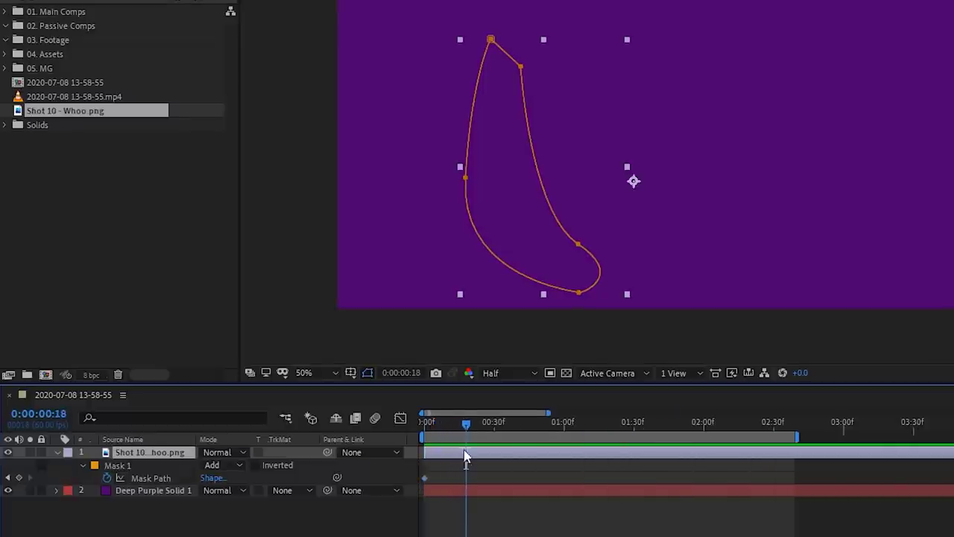
left_click(579, 246)
left_click_drag(522, 69, 853, 0)
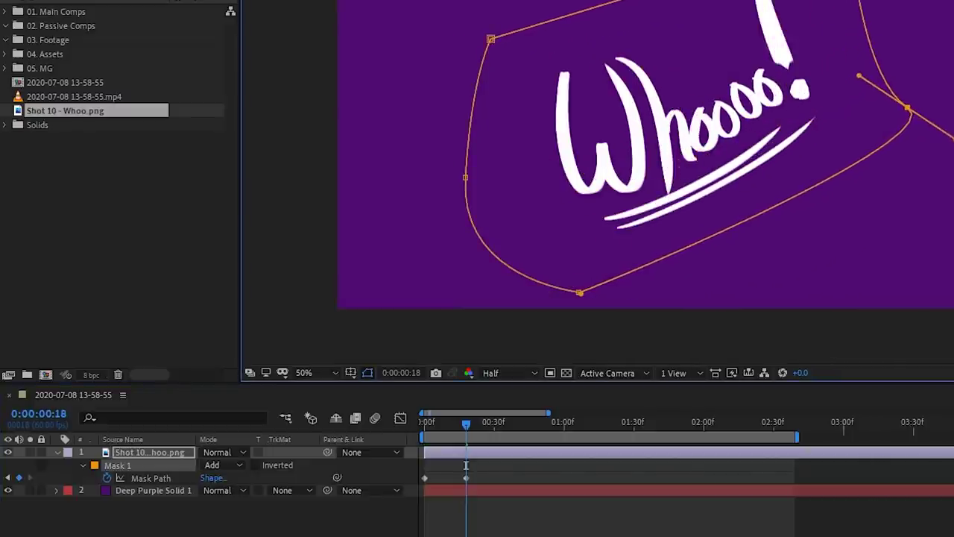
Set the Whoo layer's Mask Feather to 55 pixels and preview the lettering reveal from the start.
left_click(496, 454)
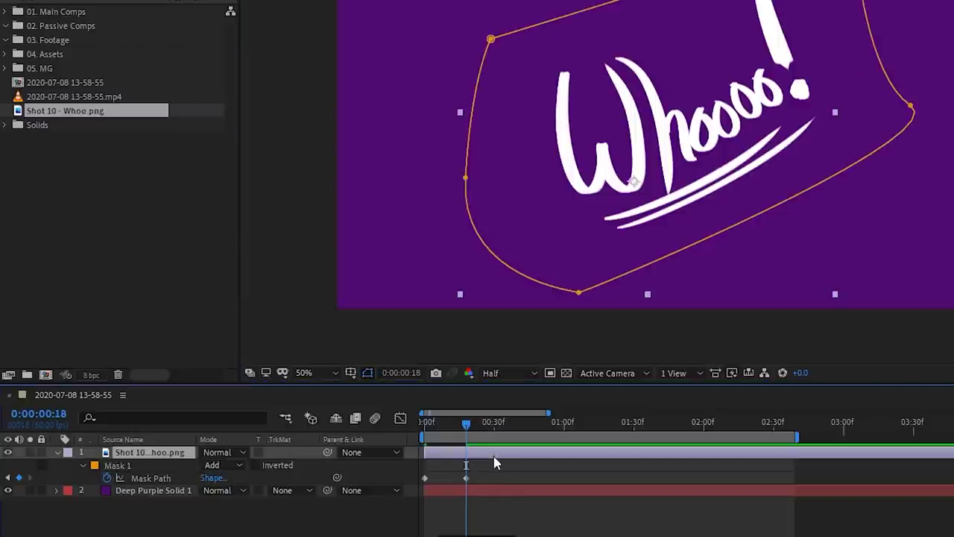
key("f")
left_click_drag(215, 478, 247, 469)
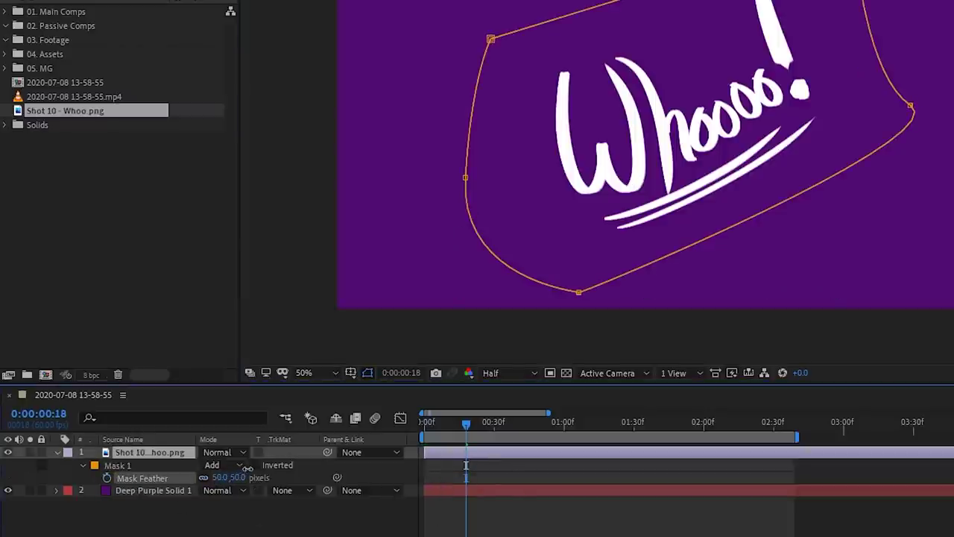
left_click(523, 471)
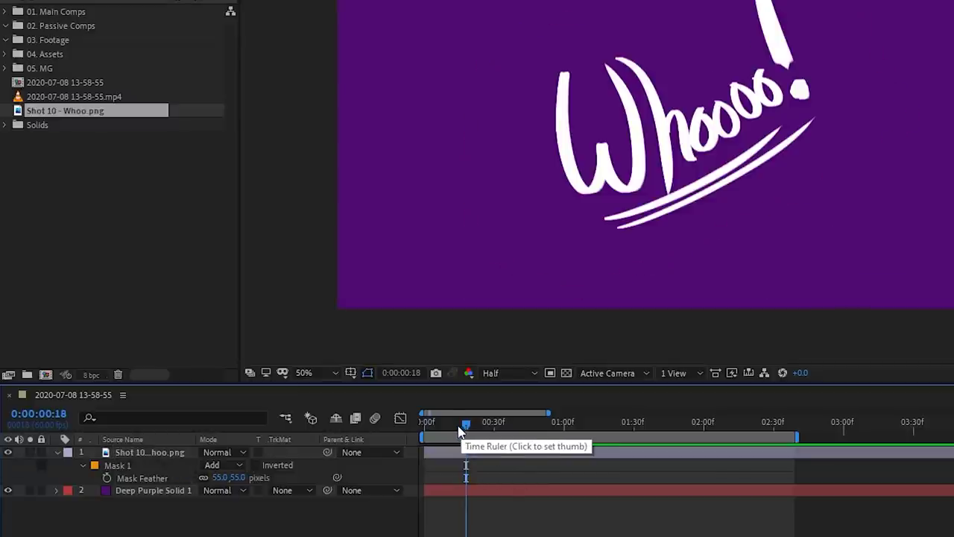
key("space")
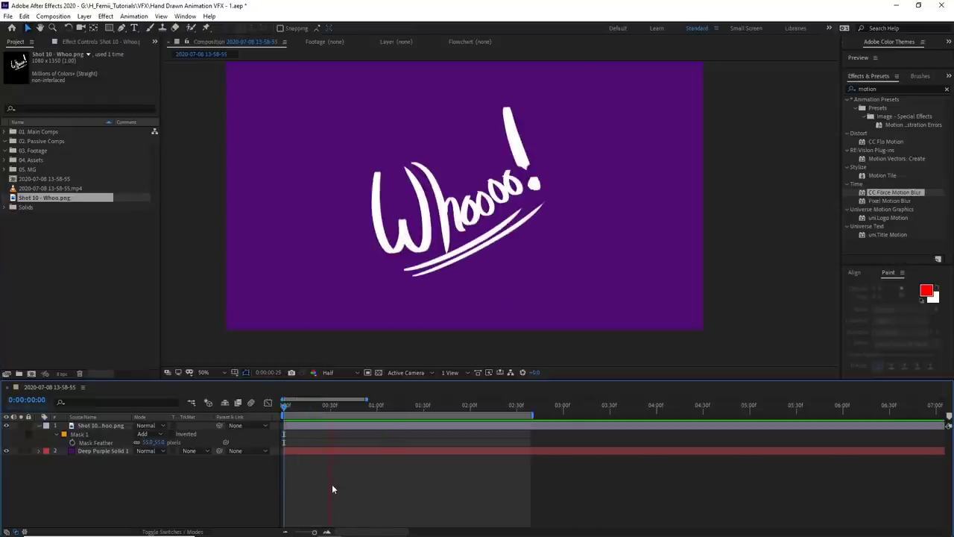